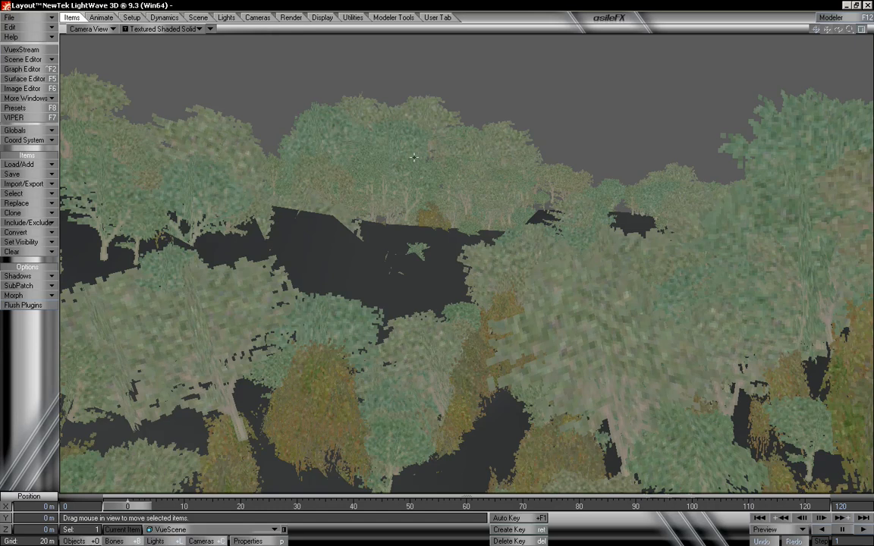
# Review the scene's volumetric effects and scrub the animation to frame 104 to examine the particle emission among the trees.
pyautogui.hotkey('ctrl', 'F7')
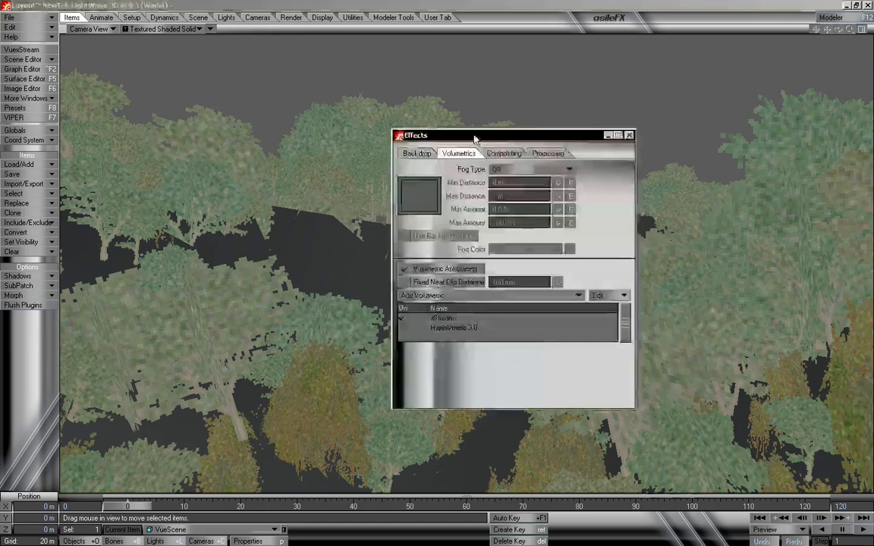
pyautogui.moveTo(478, 134); pyautogui.dragTo(452, 93)
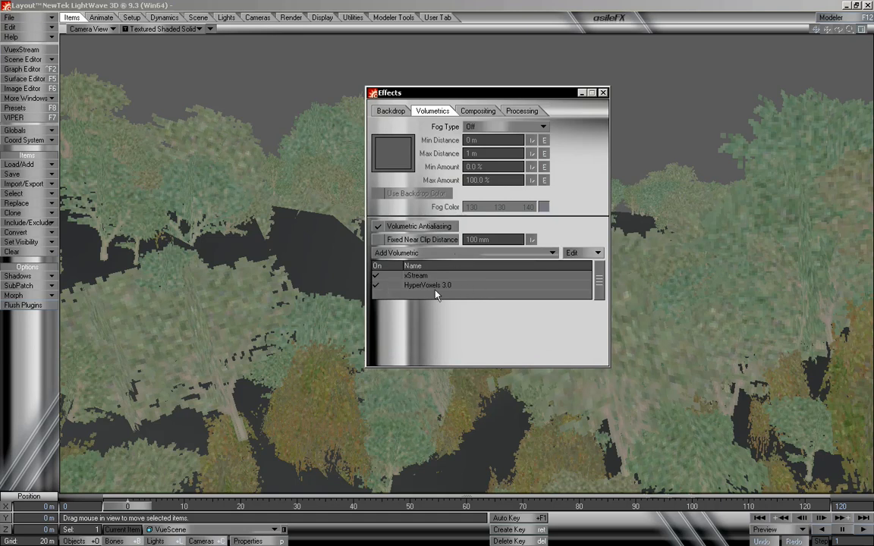
pyautogui.moveTo(501, 96); pyautogui.dragTo(199, 47)
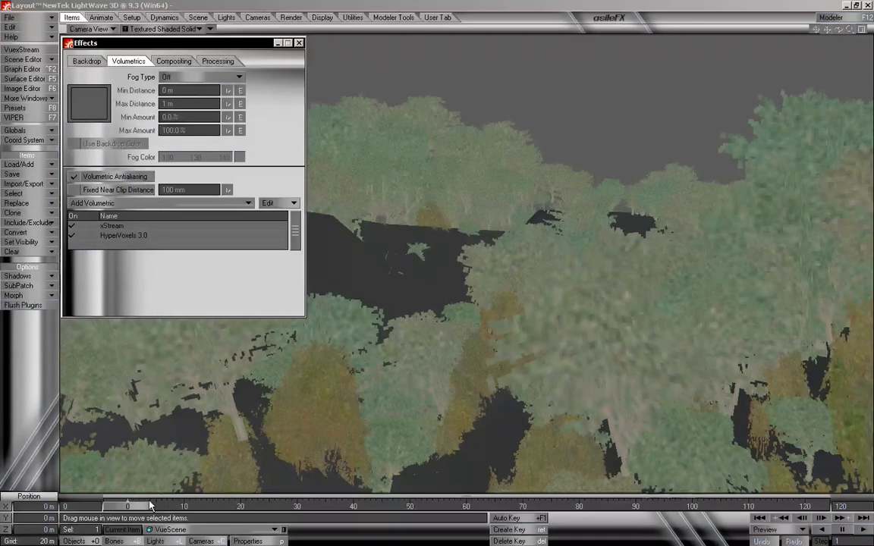
pyautogui.moveTo(150, 505); pyautogui.dragTo(776, 506)
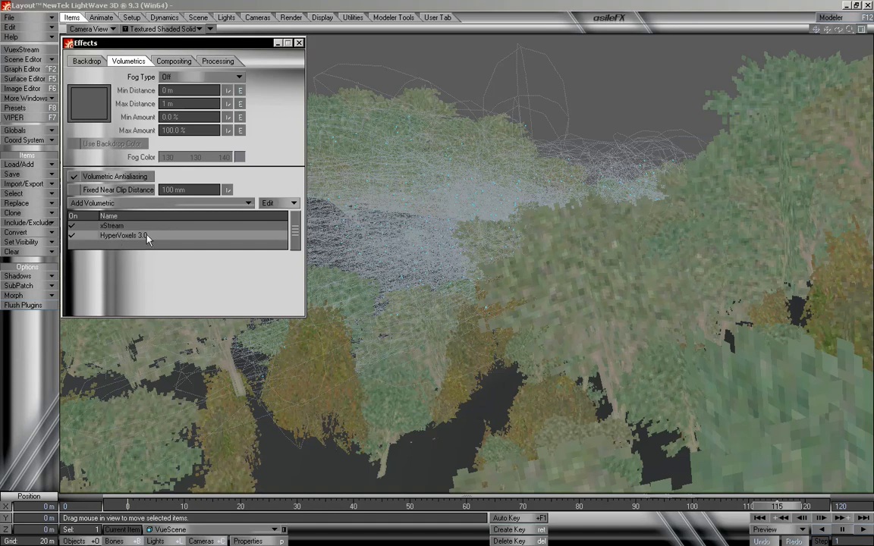
pyautogui.click(298, 42)
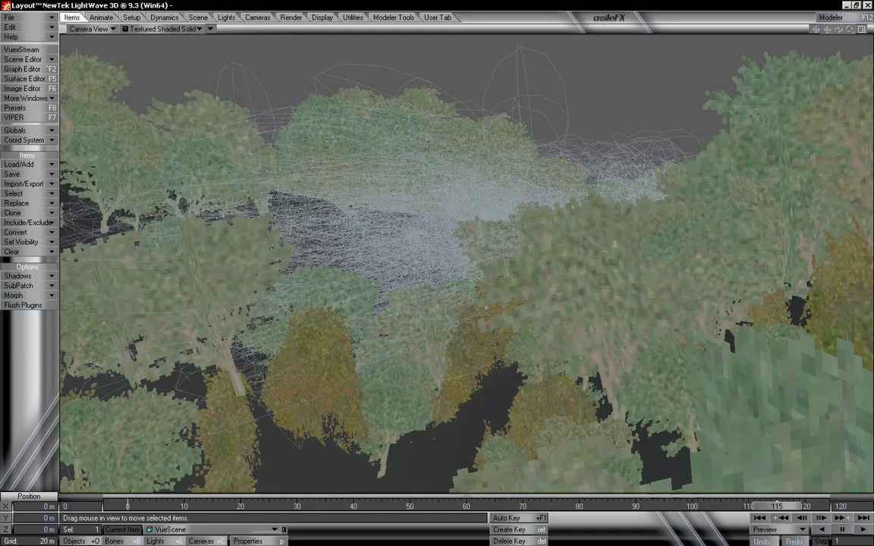
pyautogui.moveTo(773, 506); pyautogui.dragTo(803, 506)
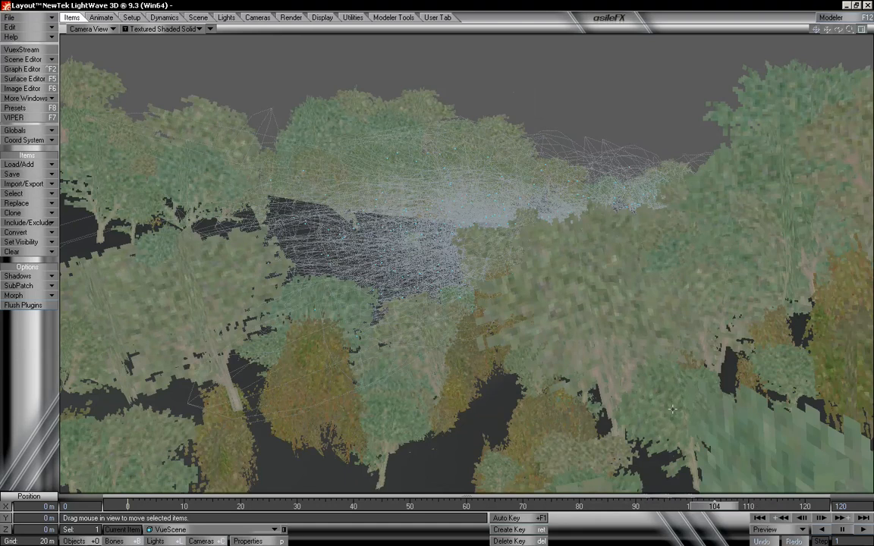
# Inspect the HyperVoxels 3.0 geometry settings of the Main_HV_Emit object, leaving them as they are.
pyautogui.hotkey('ctrl', 'F6')
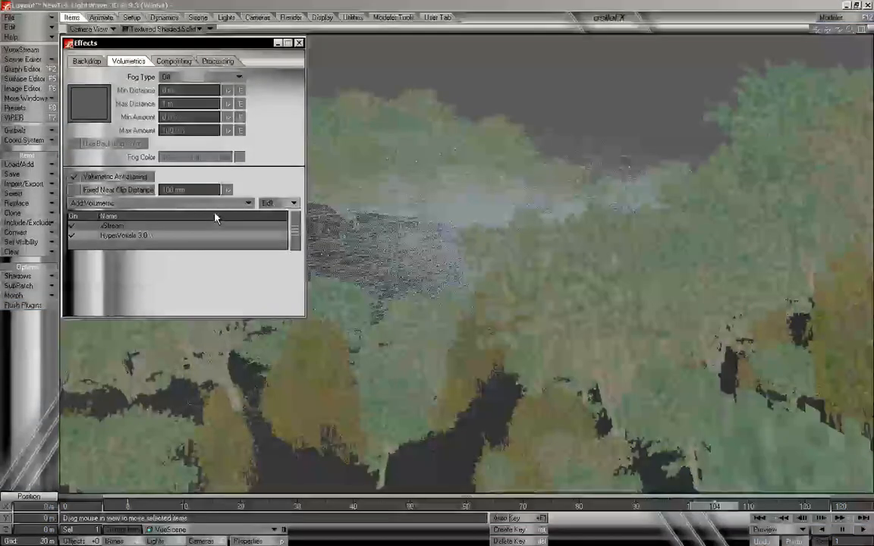
pyautogui.doubleClick(139, 236)
pyautogui.click(342, 226)
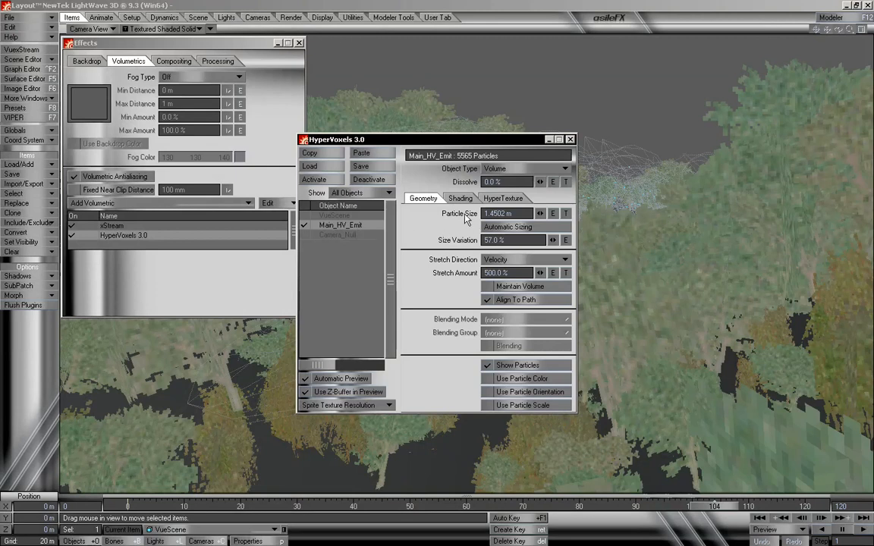
pyautogui.click(570, 139)
pyautogui.click(299, 42)
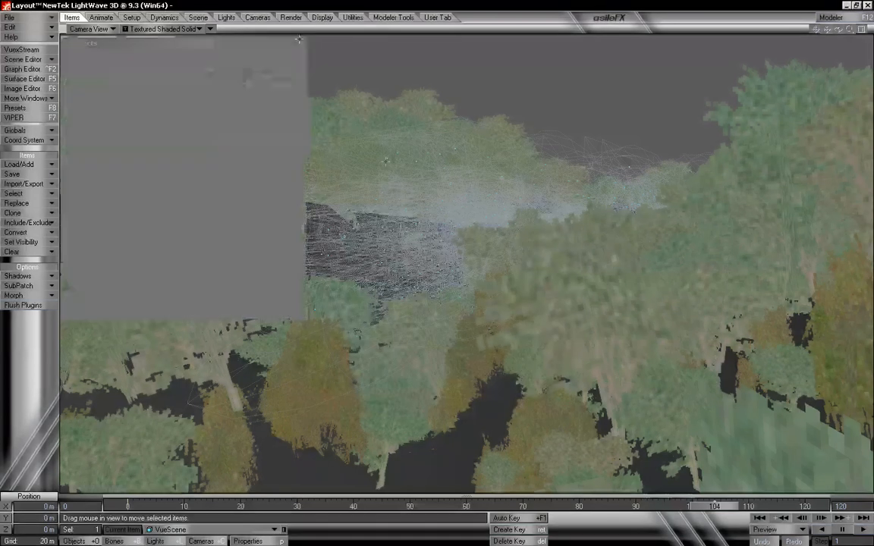
# Switch the viewport to Perspective and examine the particle trail between the trees from above.
pyautogui.click(87, 28)
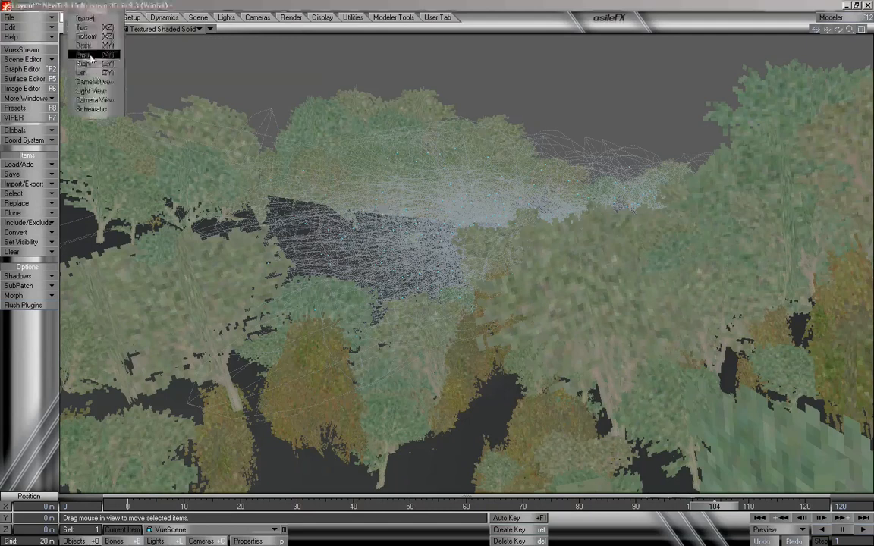
pyautogui.click(92, 76)
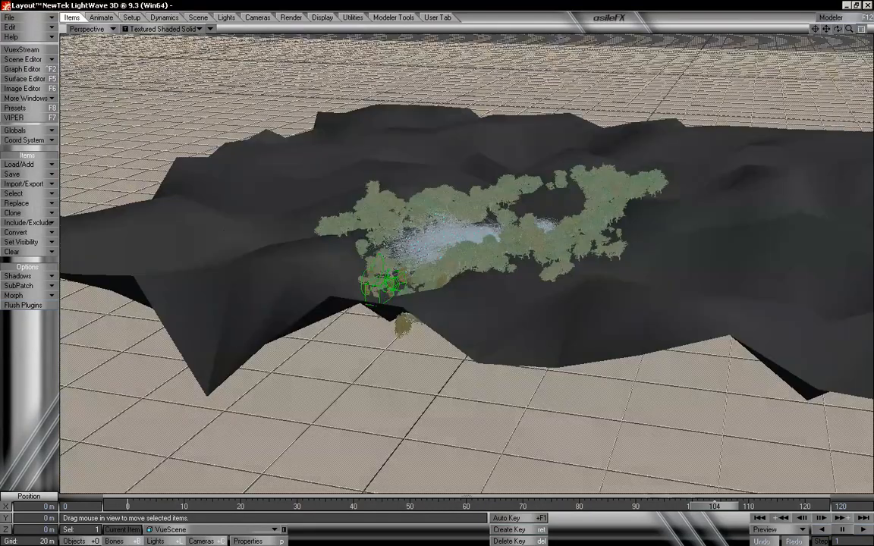
pyautogui.moveTo(848, 28); pyautogui.dragTo(848, 62)
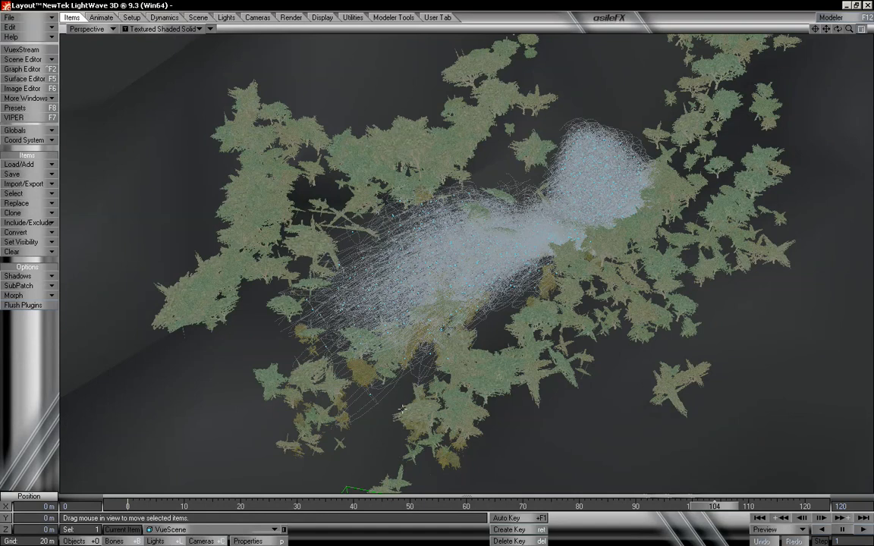
pyautogui.moveTo(838, 29); pyautogui.dragTo(774, 7)
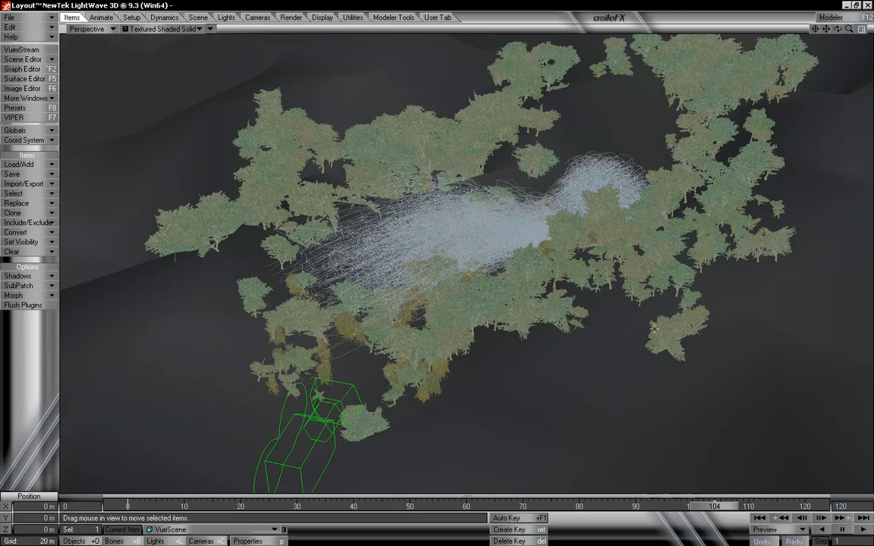
# Switch to Modeler and draw a ball's circular outline with a radius of about 750 mm in the Back view, centred slightly above the origin.
pyautogui.click(831, 17)
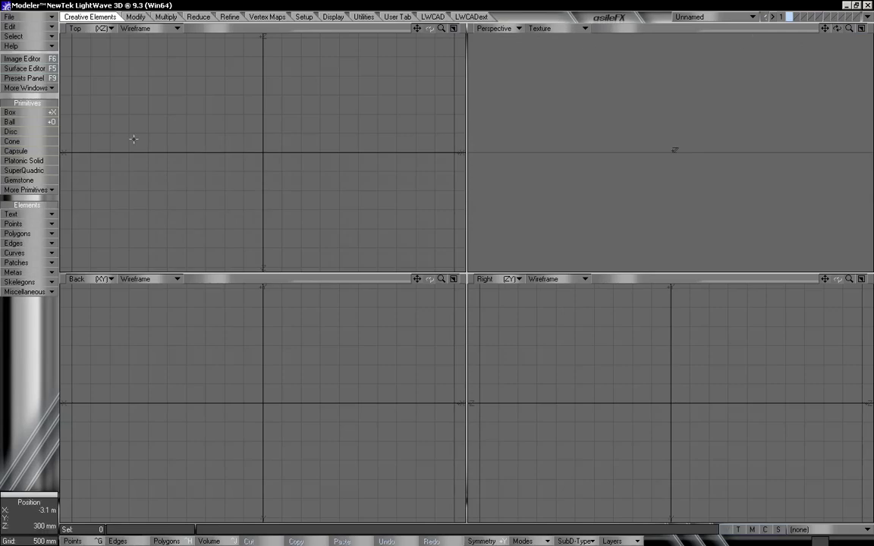
pyautogui.click(10, 111)
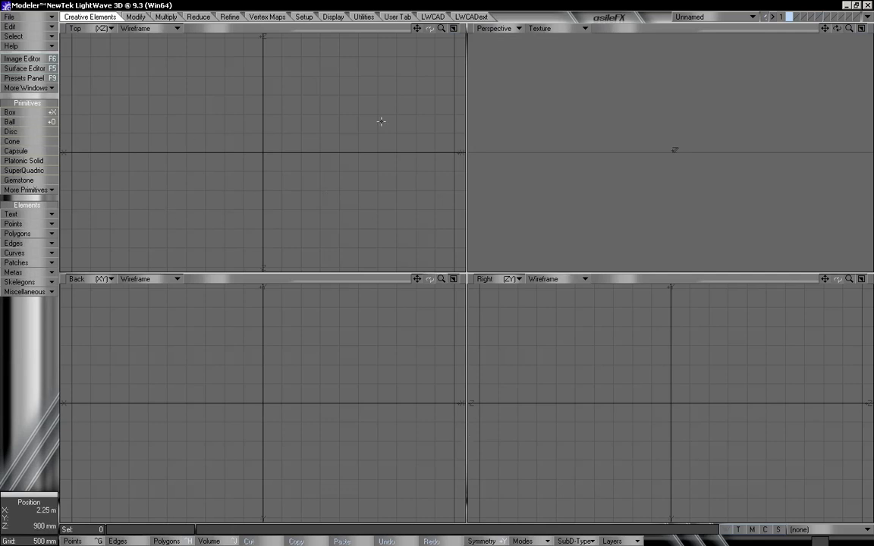
pyautogui.click(22, 121)
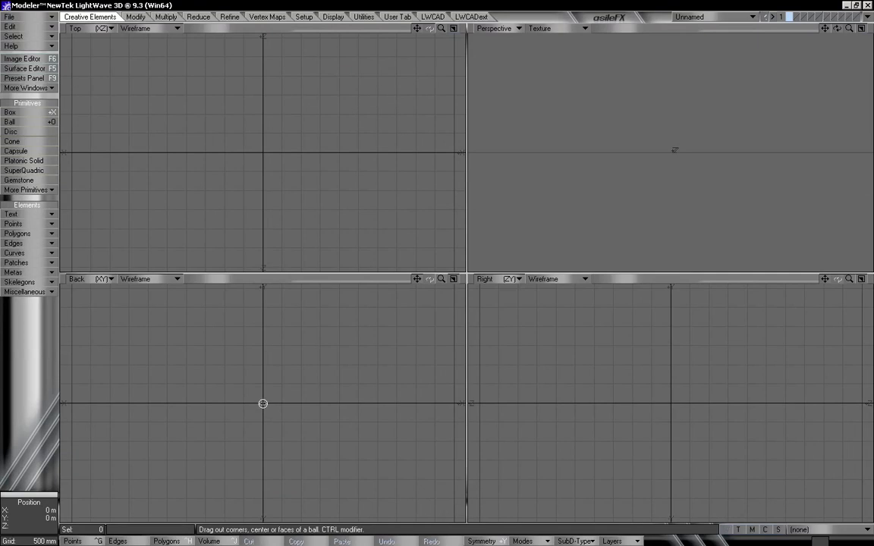
pyautogui.moveTo(262, 403); pyautogui.dragTo(297, 364)
pyautogui.moveTo(263, 403)
pyautogui.mouseDown()
pyautogui.moveTo(263, 382)
pyautogui.moveTo(263, 393)
pyautogui.mouseUp()
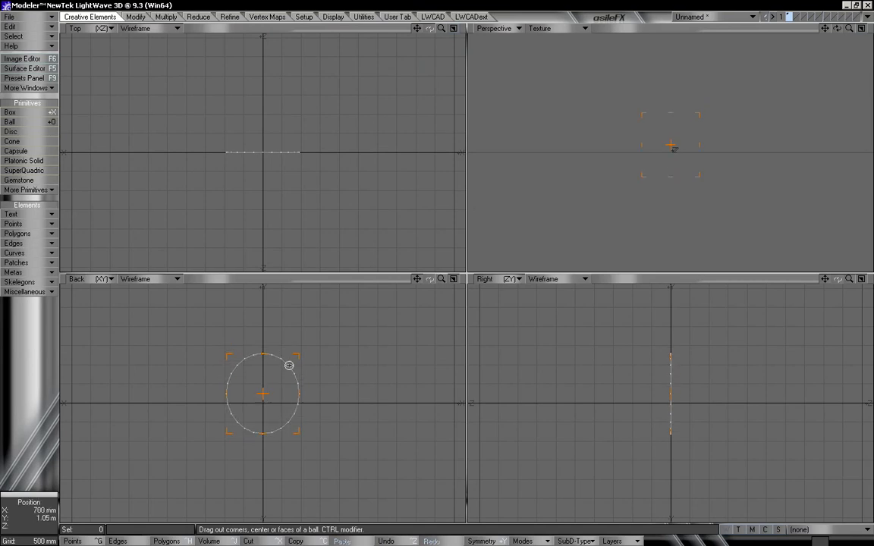
pyautogui.moveTo(304, 355); pyautogui.dragTo(290, 363)
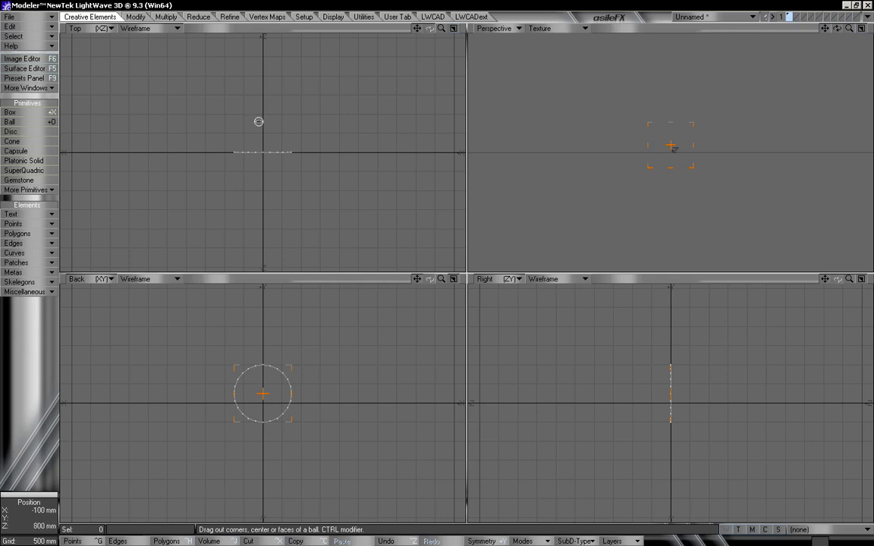
# Stretch the ball along Z into an elongated ellipsoid with a Z radius of about 1.65 m.
pyautogui.moveTo(257, 68); pyautogui.dragTo(263, 89)
pyautogui.keyDown('alt'); pyautogui.moveTo(680, 152); pyautogui.dragTo(663, 232); pyautogui.keyUp('alt')
pyautogui.moveTo(263, 95)
pyautogui.mouseDown()
pyautogui.moveTo(263, 76)
pyautogui.moveTo(262, 86)
pyautogui.mouseUp()
pyautogui.moveTo(708, 135)
pyautogui.keyDown('alt'); pyautogui.mouseDown()
pyautogui.moveTo(703, 162)
pyautogui.moveTo(721, 134)
pyautogui.moveTo(717, 150)
pyautogui.mouseUp(); pyautogui.keyUp('alt')
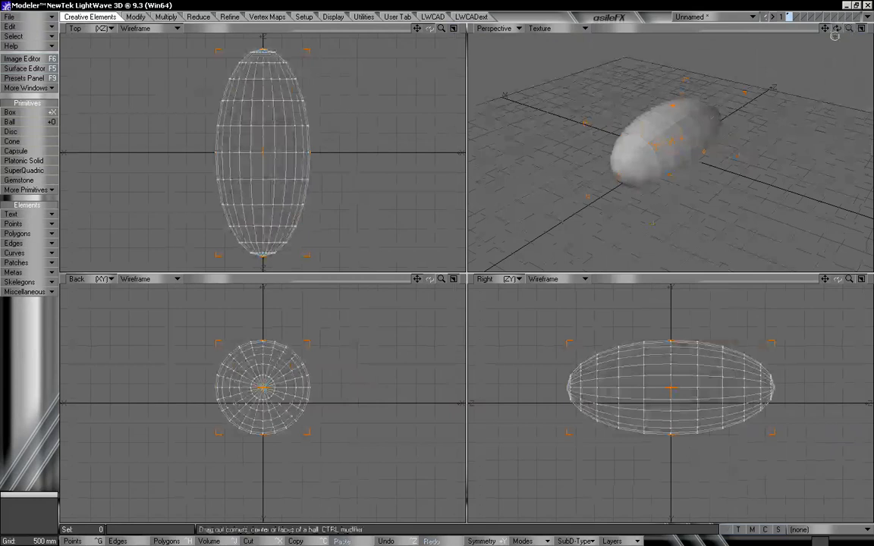
pyautogui.moveTo(836, 29); pyautogui.dragTo(441, 220)
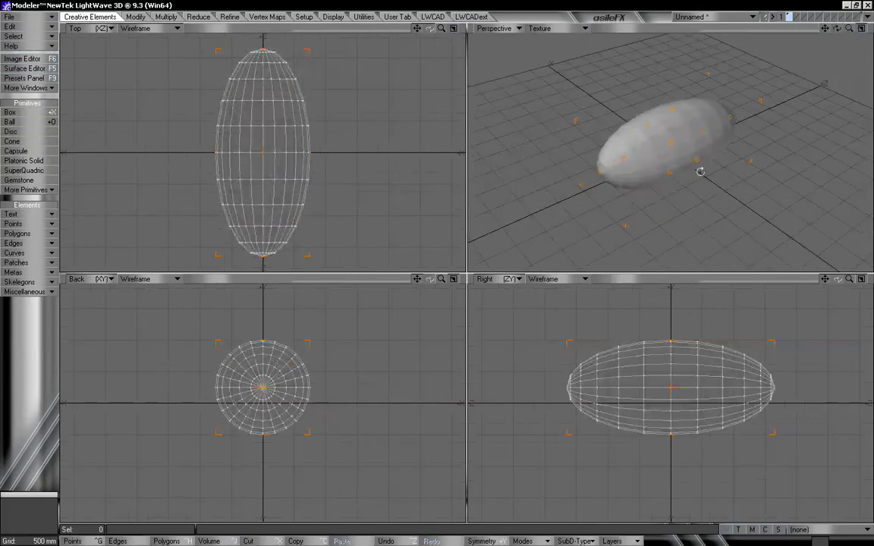
pyautogui.keyDown('alt'); pyautogui.moveTo(697, 171); pyautogui.dragTo(672, 164); pyautogui.keyUp('alt')
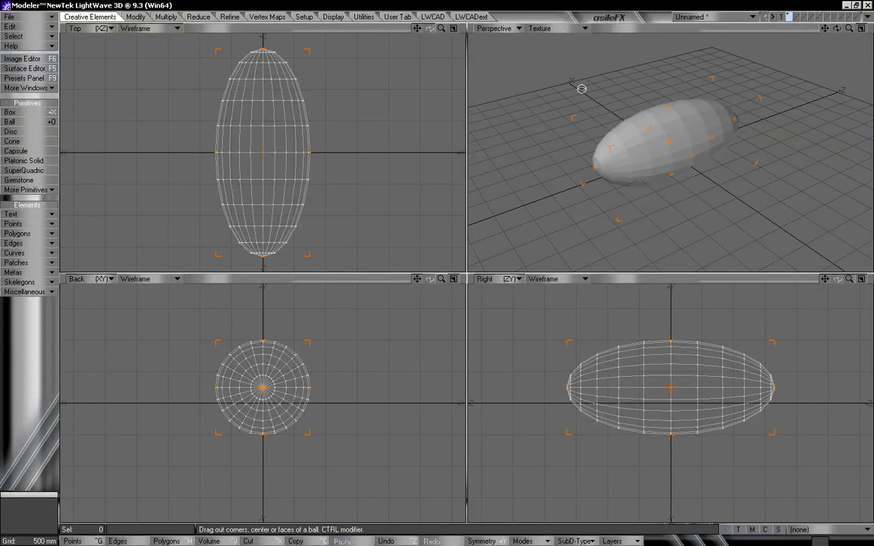
# Change the ball's type to Tessellation with 3 segments.
pyautogui.press('n')
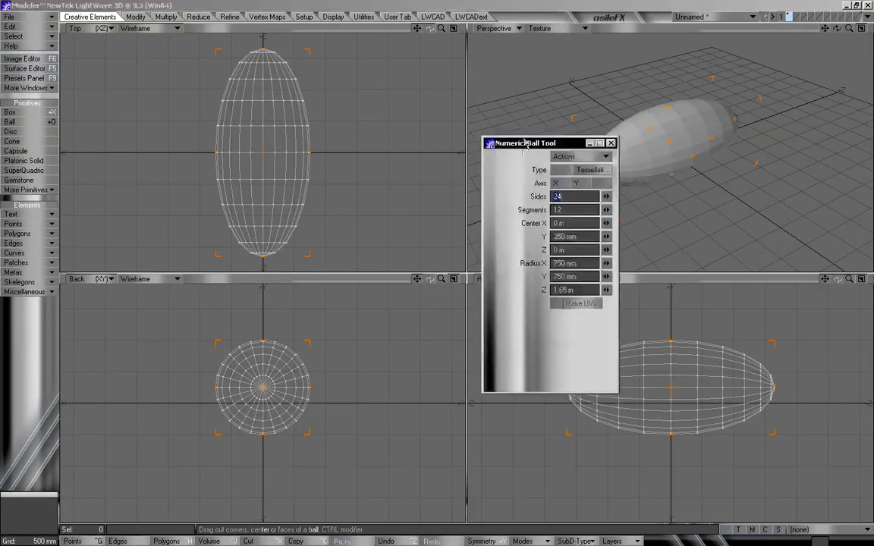
pyautogui.moveTo(547, 88); pyautogui.dragTo(379, 58)
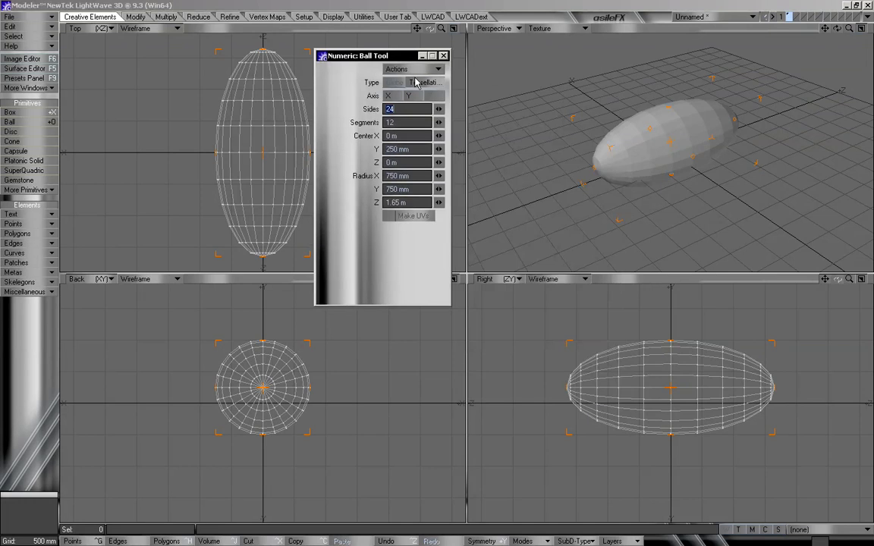
pyautogui.click(425, 83)
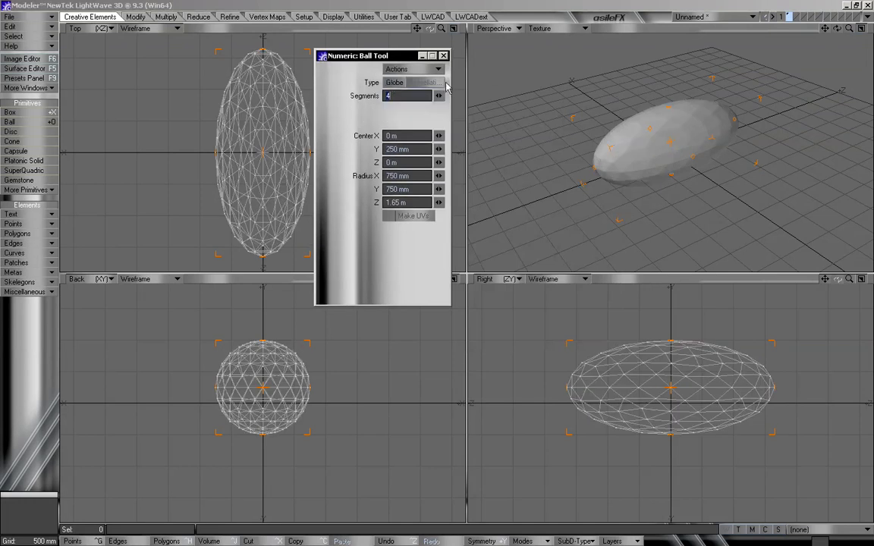
pyautogui.press('Left')
pyautogui.press('Left')
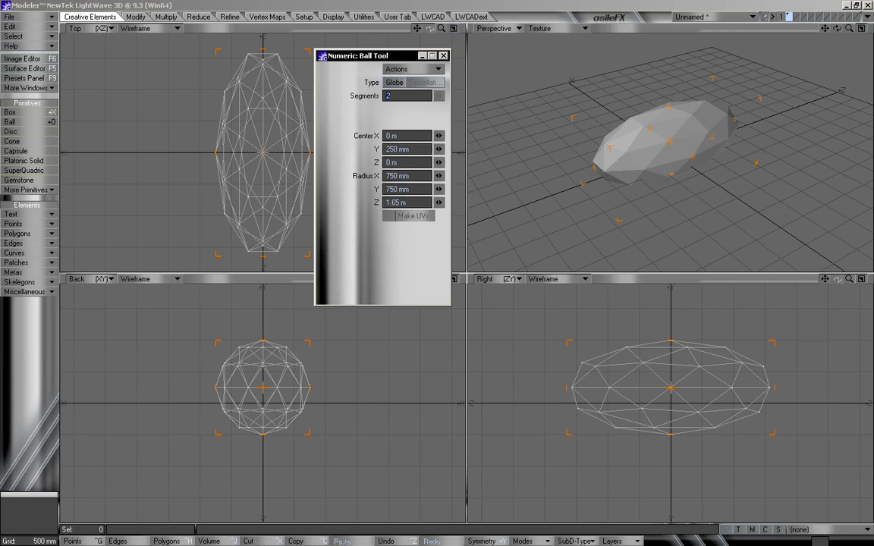
pyautogui.press('Right')
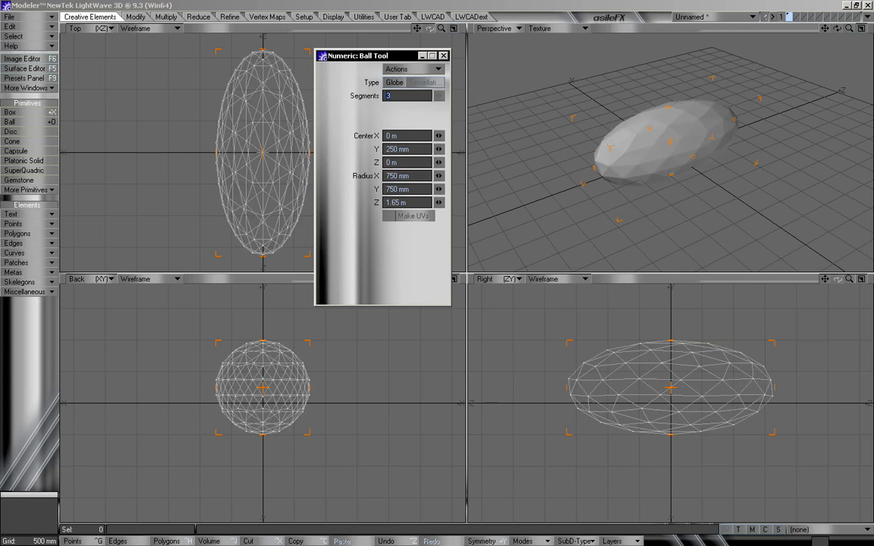
pyautogui.press('Left')
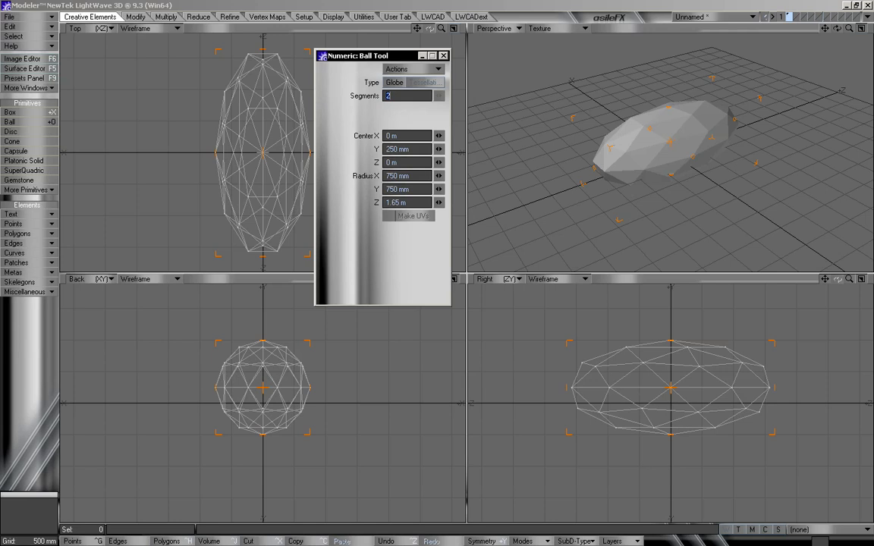
pyautogui.press('Right')
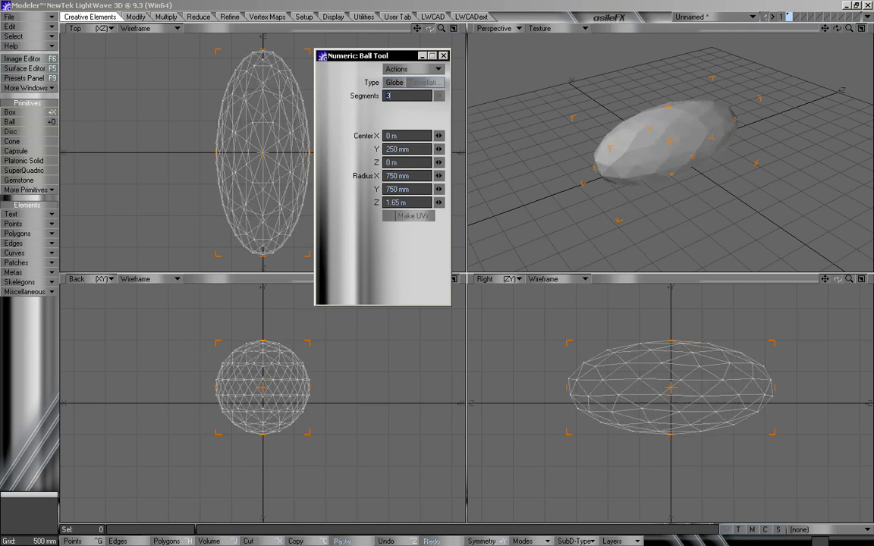
# Finish the ball and centre it vertically on the origin.
pyautogui.click(444, 56)
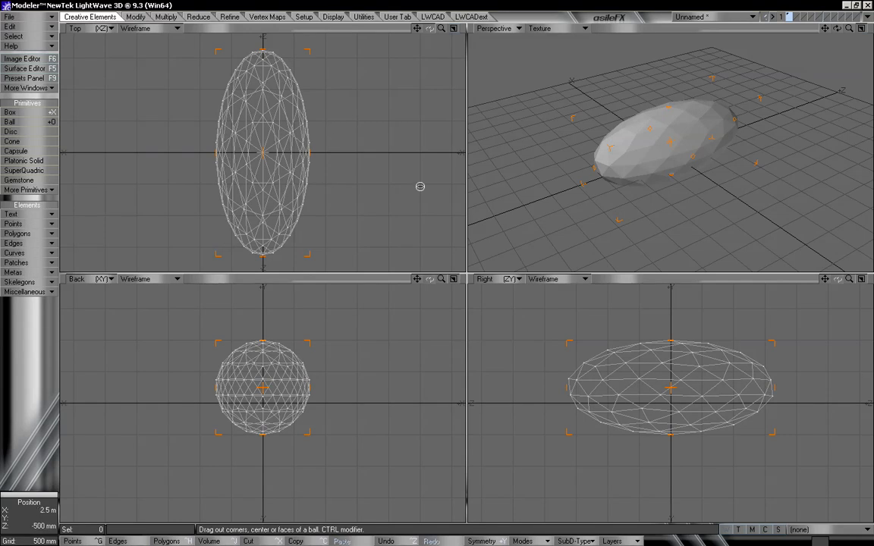
pyautogui.press('space')
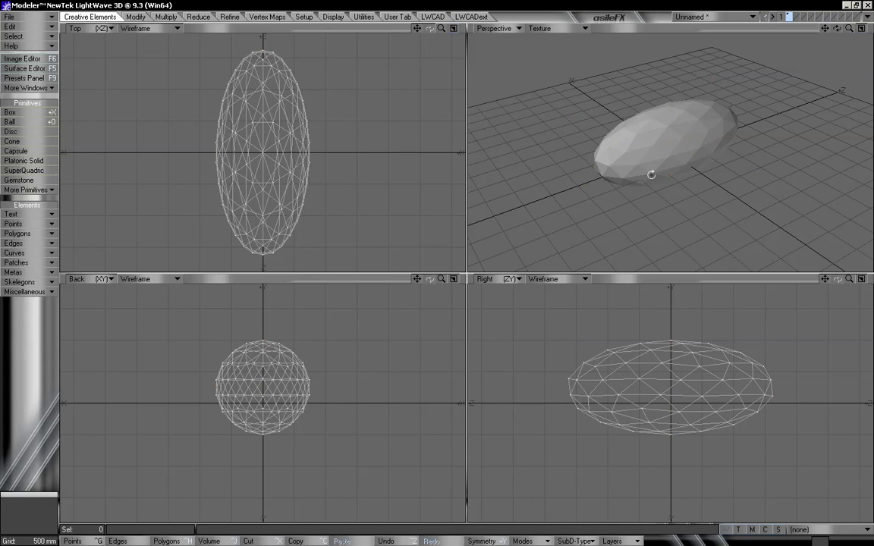
pyautogui.keyDown('alt'); pyautogui.moveTo(651, 174); pyautogui.dragTo(666, 170); pyautogui.keyUp('alt')
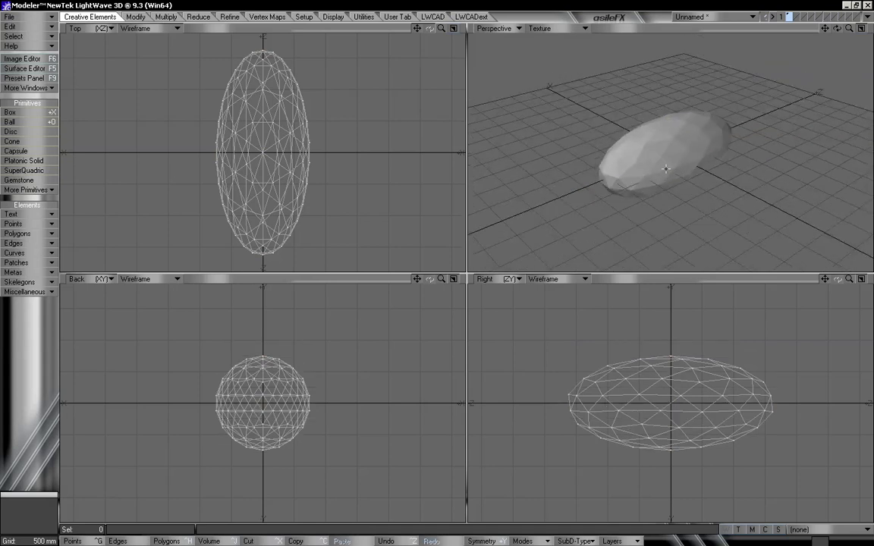
# Assign a new surface named HV_CLIP to the ellipsoid, keeping the default colour, diffuse and specular values.
pyautogui.press('q')
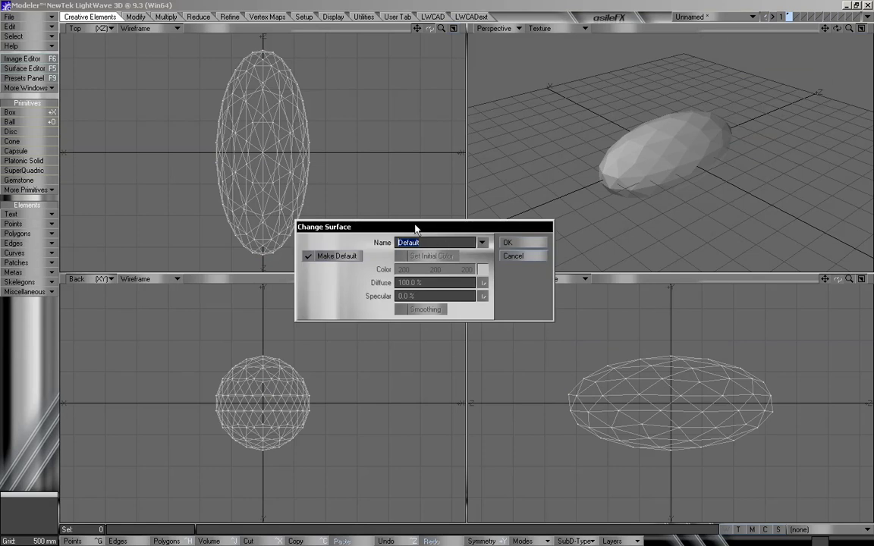
pyautogui.write('HV_CLIP')
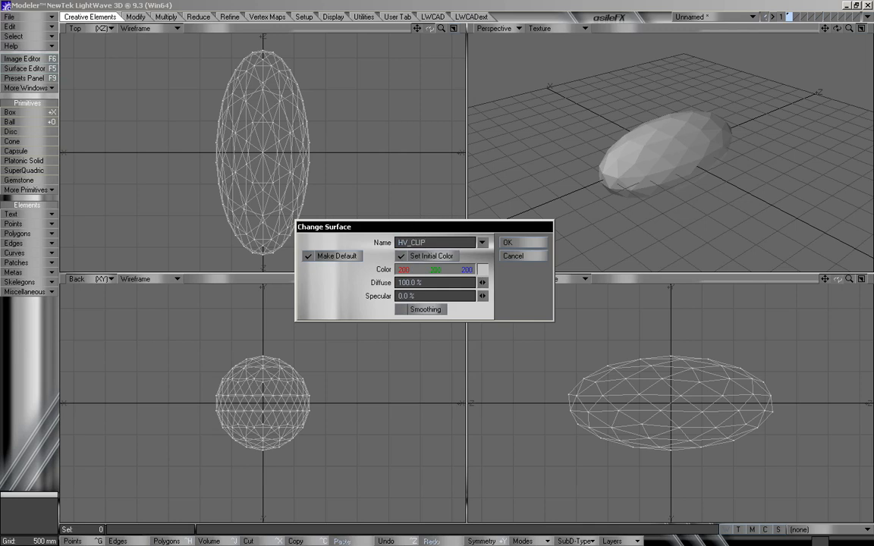
pyautogui.click(507, 242)
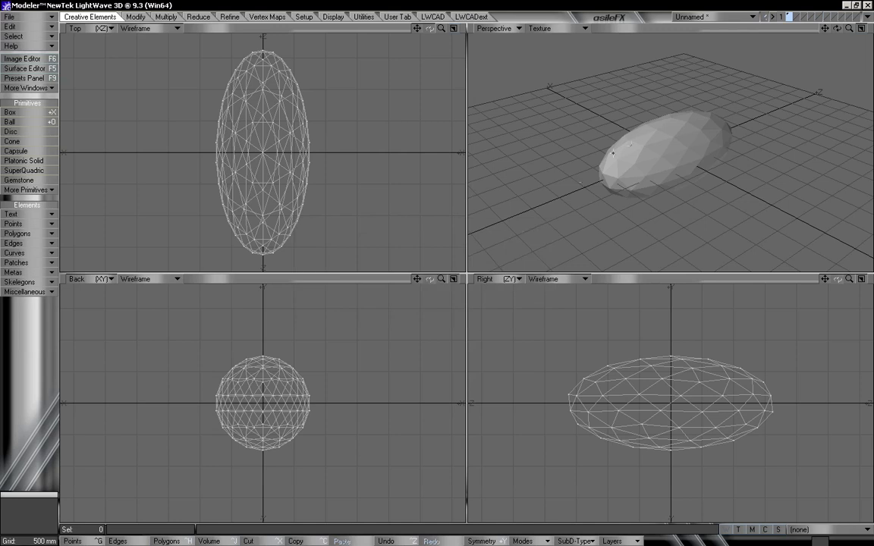
pyautogui.keyDown('alt'); pyautogui.moveTo(494, 78); pyautogui.dragTo(535, 158); pyautogui.keyUp('alt')
pyautogui.moveTo(662, 202)
pyautogui.keyDown('alt'); pyautogui.mouseDown()
pyautogui.moveTo(692, 161)
pyautogui.moveTo(635, 160)
pyautogui.moveTo(723, 62)
pyautogui.mouseUp(); pyautogui.keyUp('alt')
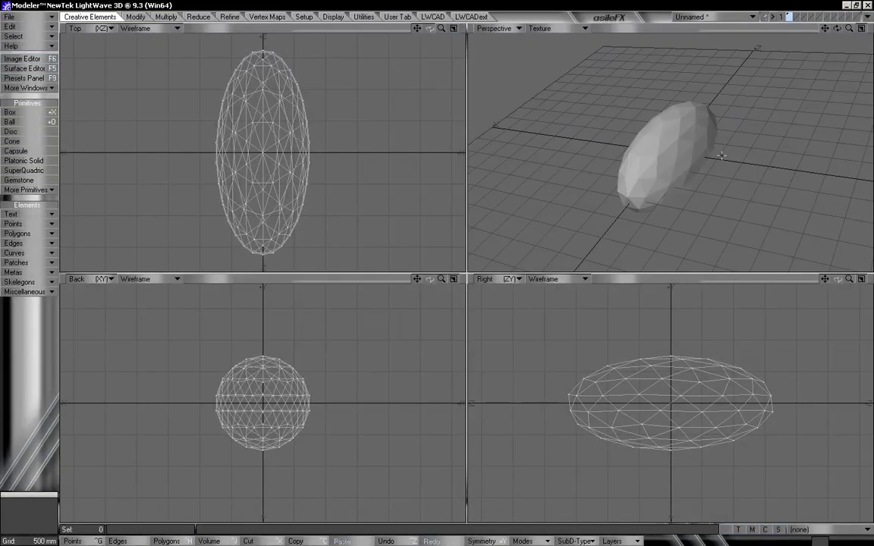
# Save the ellipsoid object as HV_Clip and send it to Layout.
pyautogui.moveTo(643, 181)
pyautogui.keyDown('alt'); pyautogui.mouseDown()
pyautogui.moveTo(717, 129)
pyautogui.moveTo(590, 103)
pyautogui.moveTo(707, 80)
pyautogui.moveTo(733, 137)
pyautogui.moveTo(725, 129)
pyautogui.mouseUp(); pyautogui.keyUp('alt')
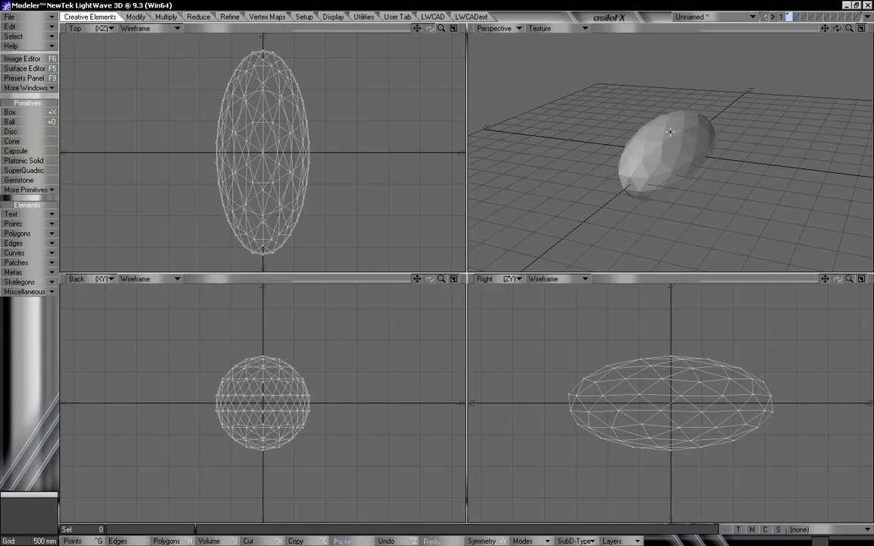
pyautogui.moveTo(441, 28); pyautogui.dragTo(448, 41)
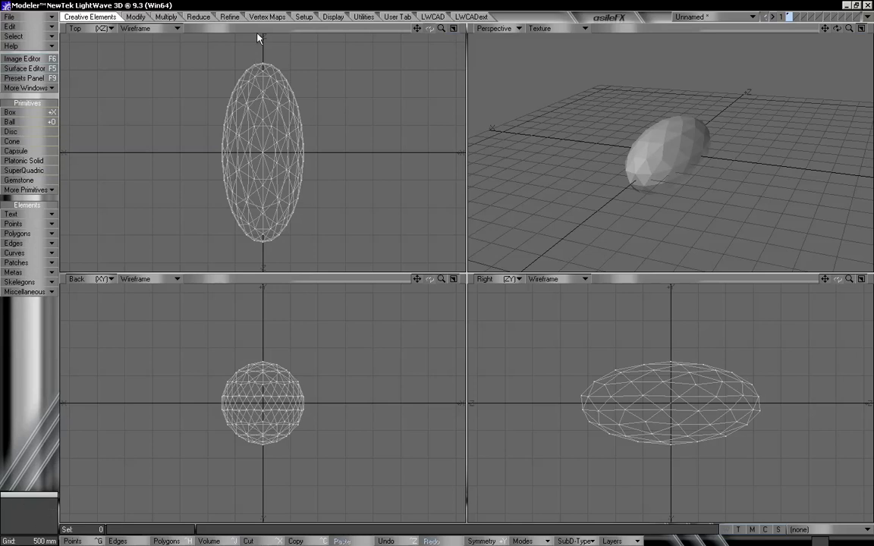
pyautogui.keyDown('alt'); pyautogui.moveTo(616, 131); pyautogui.dragTo(661, 82); pyautogui.keyUp('alt')
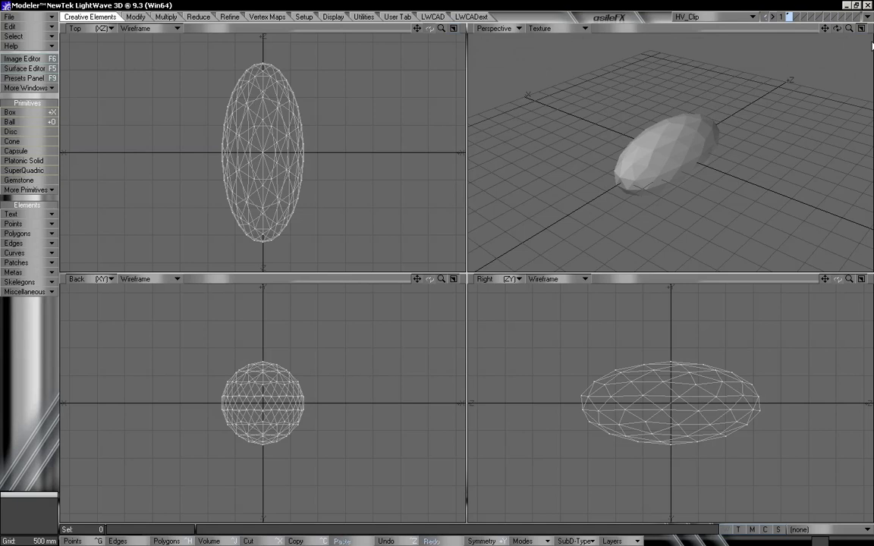
pyautogui.click(867, 16)
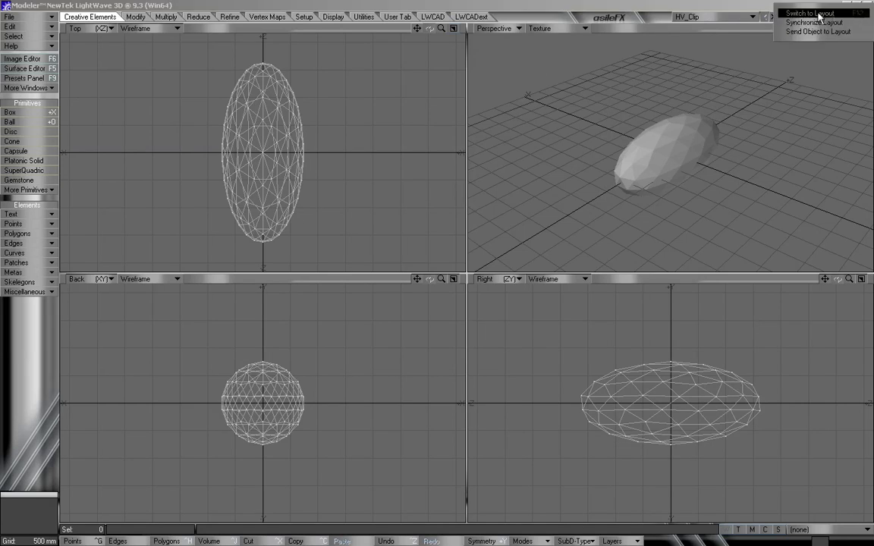
pyautogui.click(807, 32)
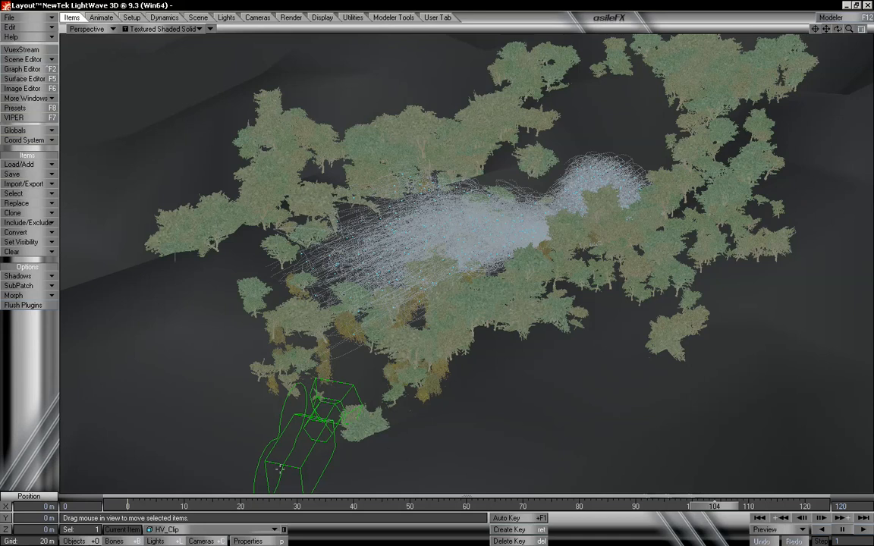
# Start FX Linker with Main_HV_Emit as the particle source and HV_Clip as the replacement object.
pyautogui.click(164, 17)
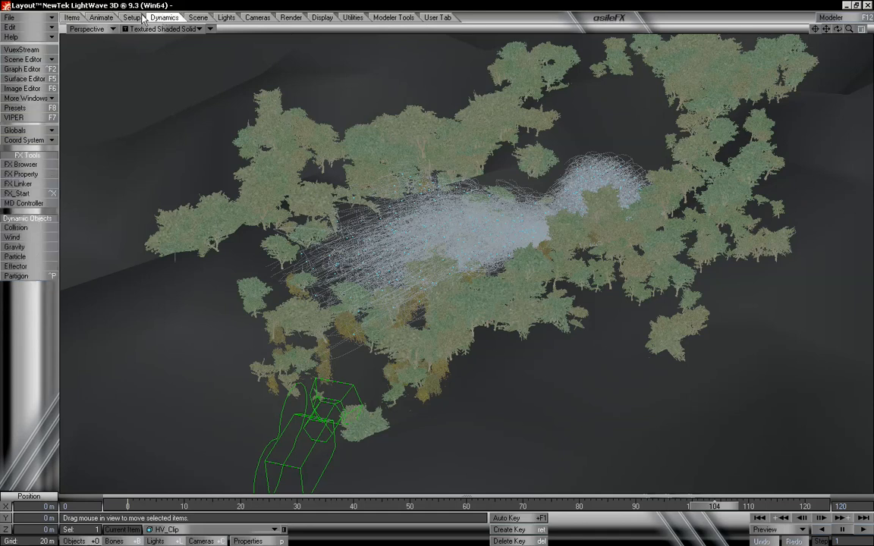
pyautogui.click(31, 184)
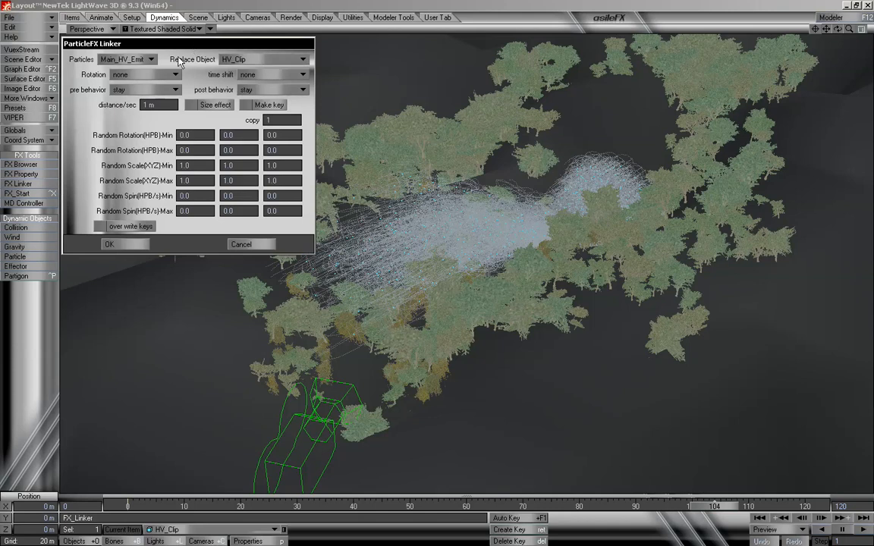
pyautogui.click(135, 59)
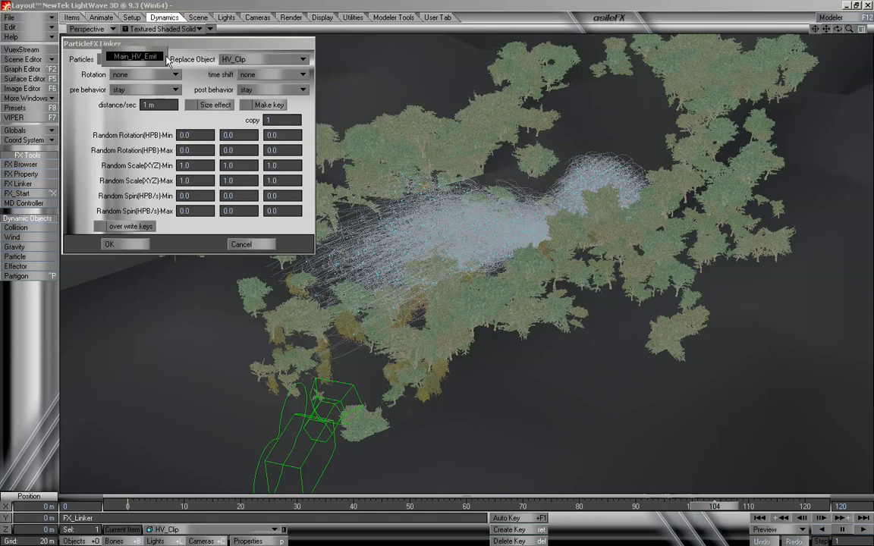
pyautogui.click(146, 56)
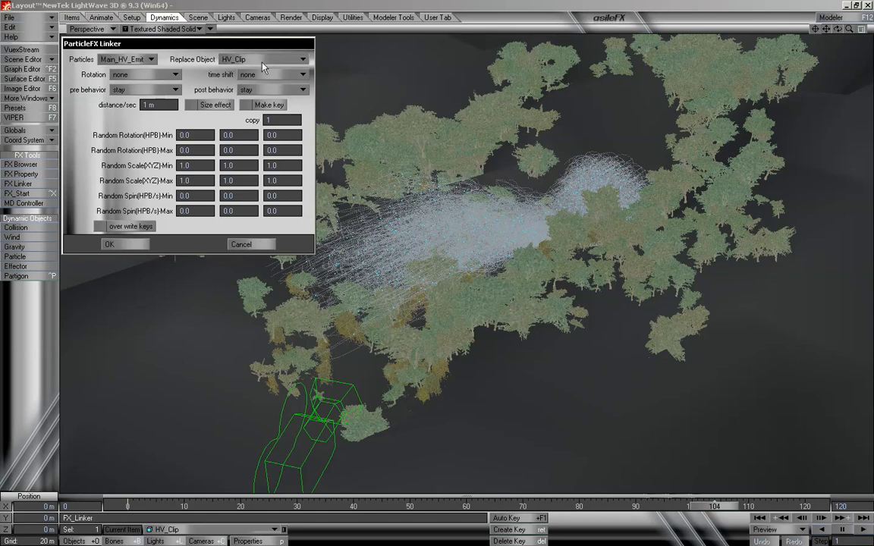
pyautogui.click(236, 66)
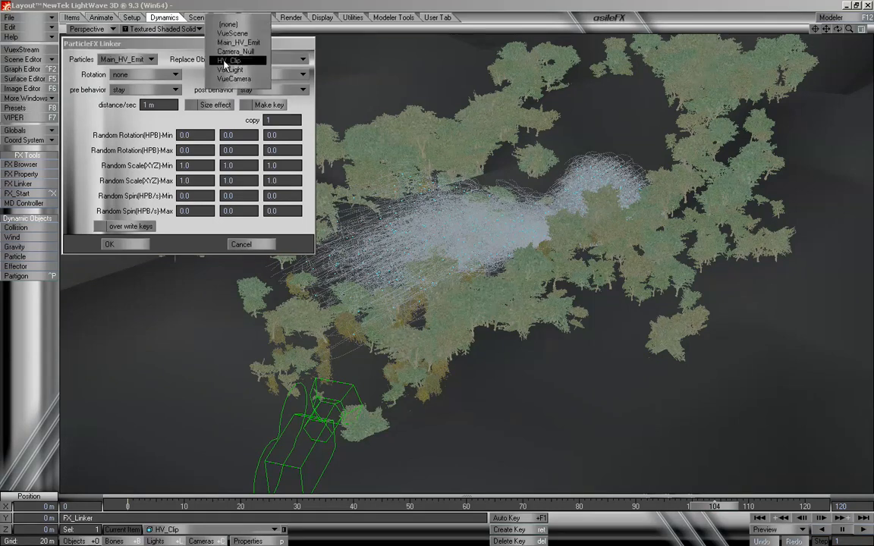
pyautogui.click(226, 65)
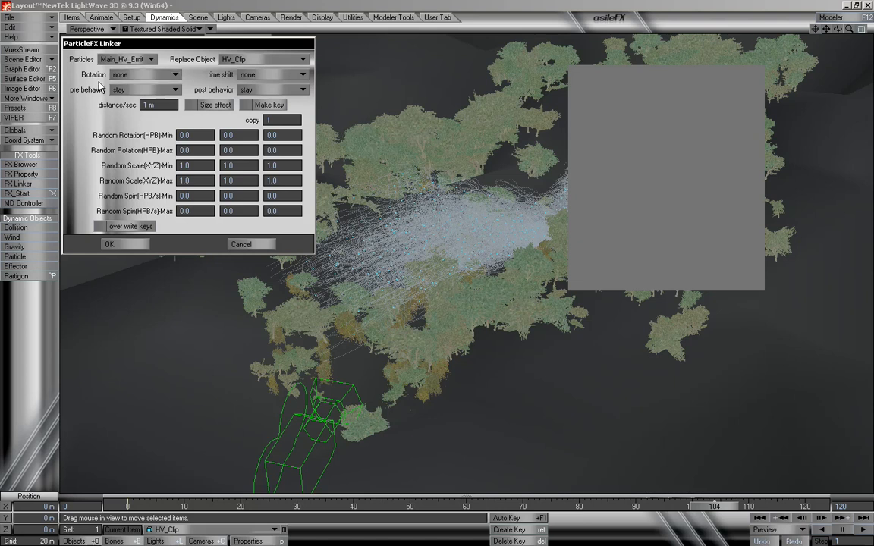
# Set the linked clones' rotation to align to path(hp), set the copy count to 4000, and run the linker.
pyautogui.click(120, 75)
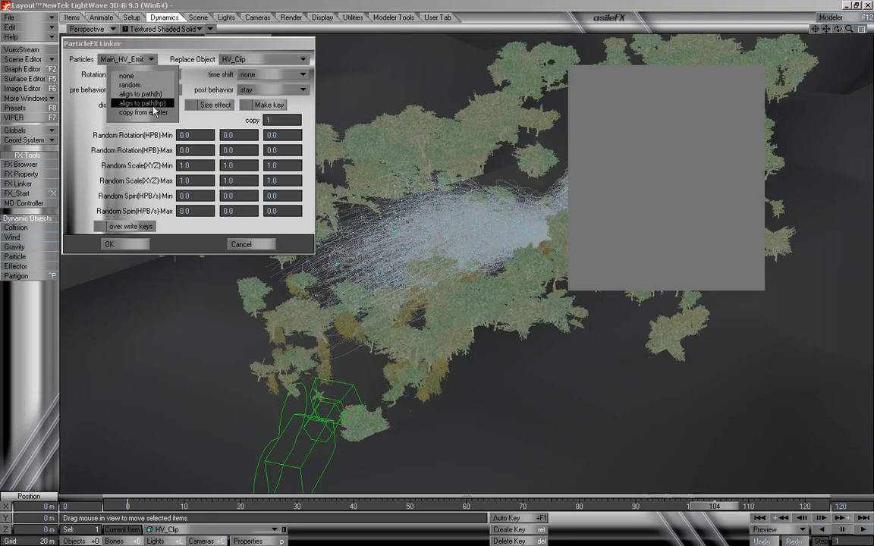
pyautogui.click(156, 103)
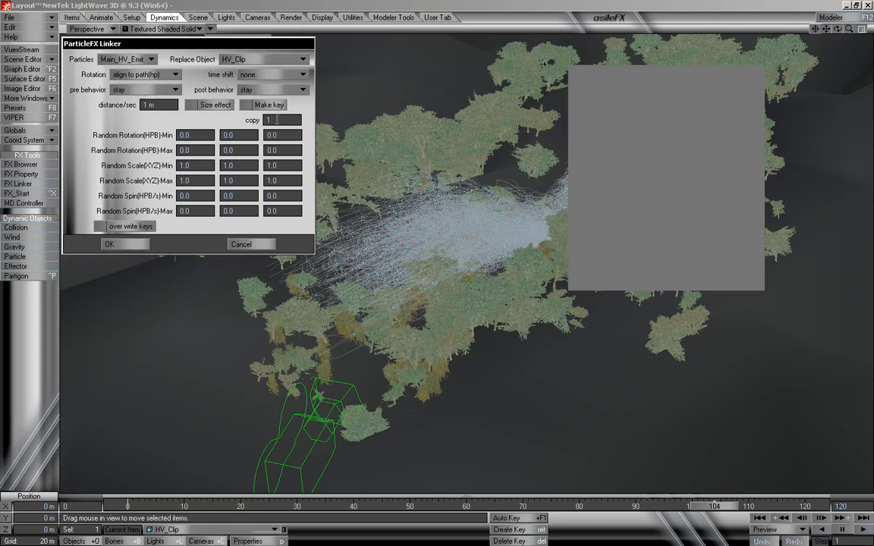
pyautogui.moveTo(278, 120); pyautogui.dragTo(213, 115)
pyautogui.write('4000')
pyautogui.press('Return')
pyautogui.click(137, 244)
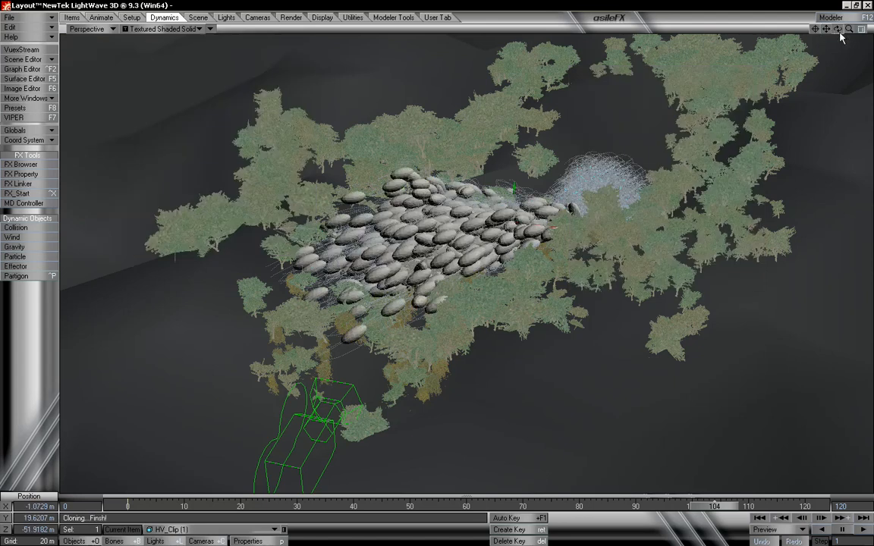
# Inspect the cloned ellipsoids from above in the perspective view and switch the viewport to the camera view.
pyautogui.moveTo(837, 28); pyautogui.dragTo(858, 87)
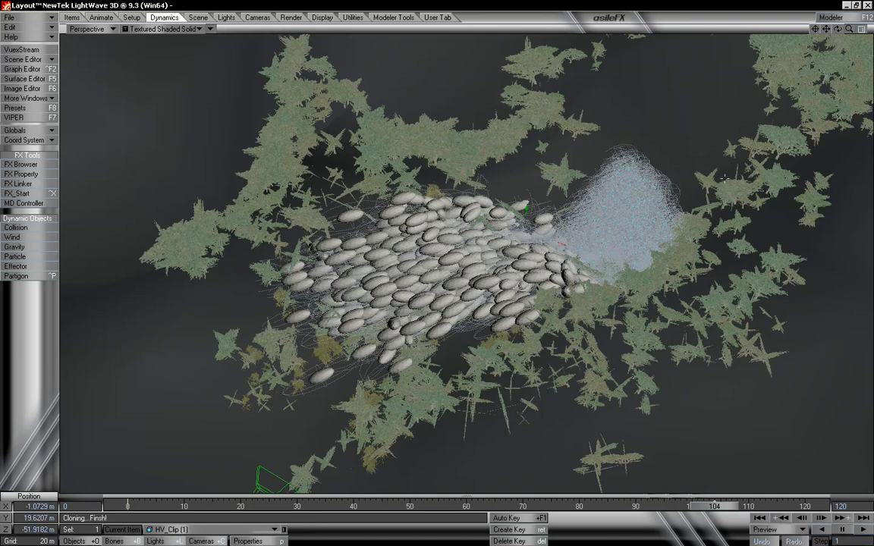
pyautogui.click(97, 29)
pyautogui.click(107, 46)
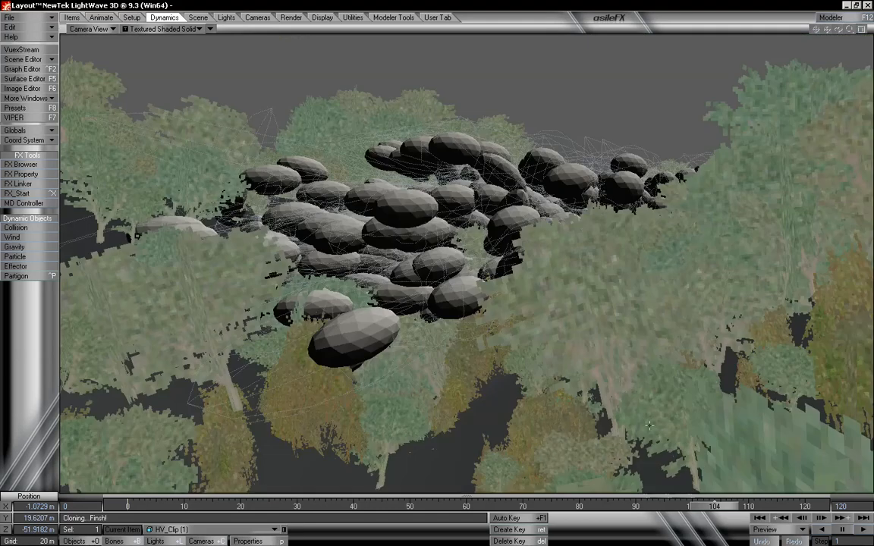
# Step and scrub through the animation frames to examine how the ellipsoid clones follow the particles in the camera view.
pyautogui.press('Left')
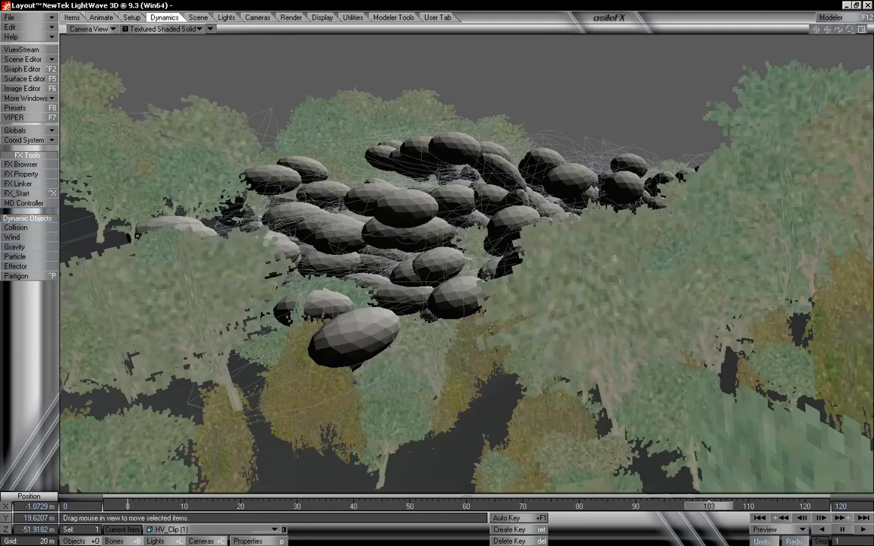
pyautogui.press('Left')
pyautogui.press('Left')
pyautogui.press('Left')
pyautogui.press('Left')
pyautogui.press('Left')
pyautogui.press('Left')
pyautogui.press('Left')
pyautogui.press('Left')
pyautogui.press('Left')
pyautogui.press('Left')
pyautogui.press('Left')
pyautogui.press('Left')
pyautogui.press('Left')
pyautogui.press('Left')
pyautogui.press('Left')
pyautogui.press('Left')
pyautogui.press('Left')
pyautogui.press('Left')
pyautogui.press('Left')
pyautogui.press('Left')
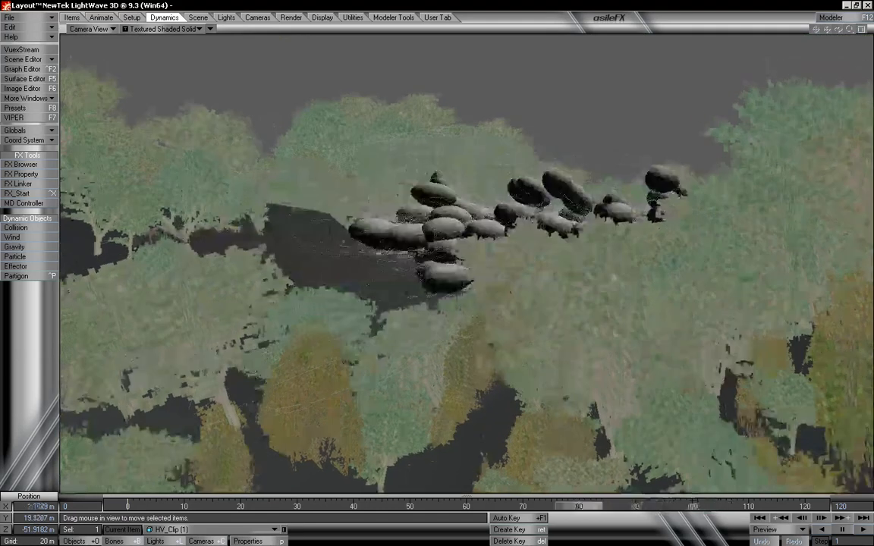
pyautogui.moveTo(579, 506); pyautogui.dragTo(307, 506)
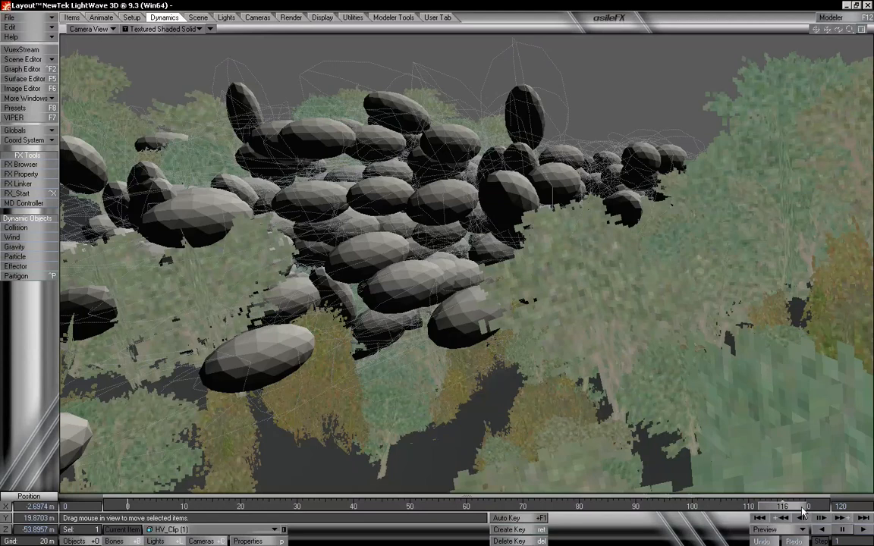
pyautogui.moveTo(803, 508); pyautogui.dragTo(830, 508)
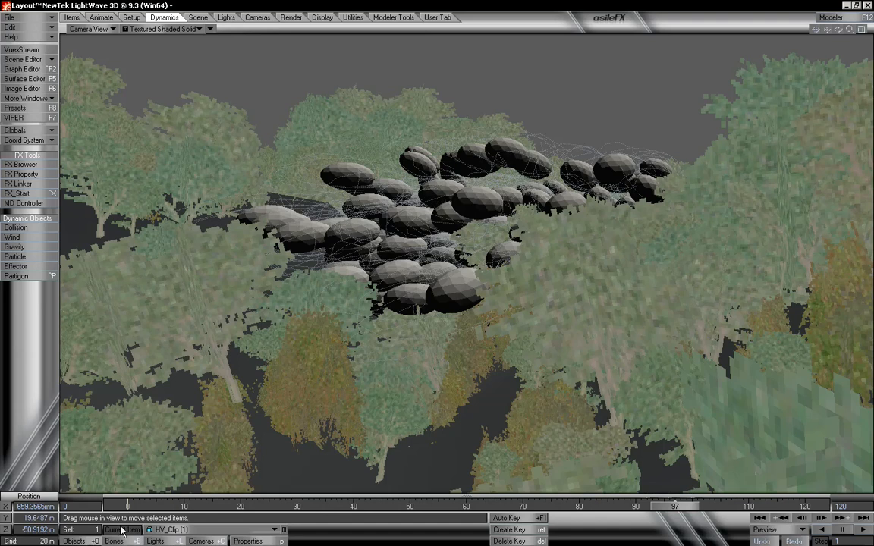
# Look through the scene's object list of HV_Clip clones and scrub the animation forward to about frame 106.
pyautogui.click(190, 529)
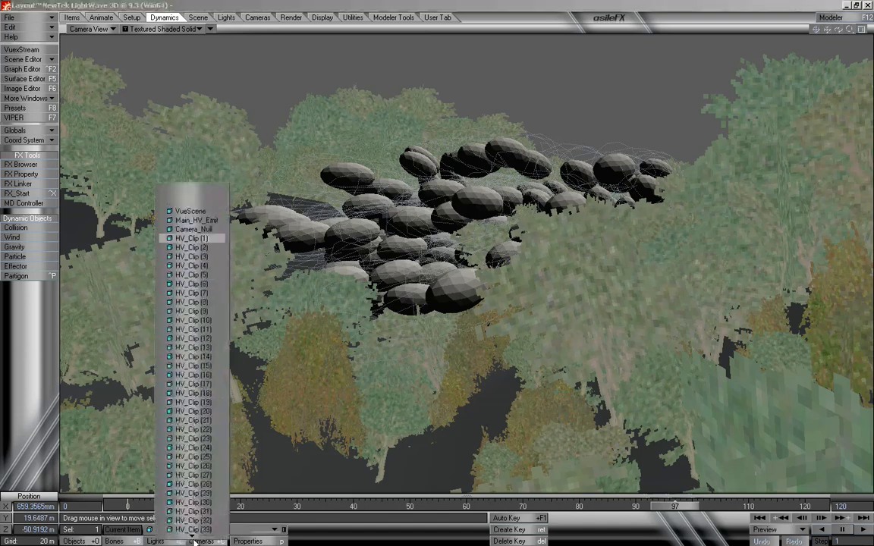
pyautogui.moveTo(193, 539)
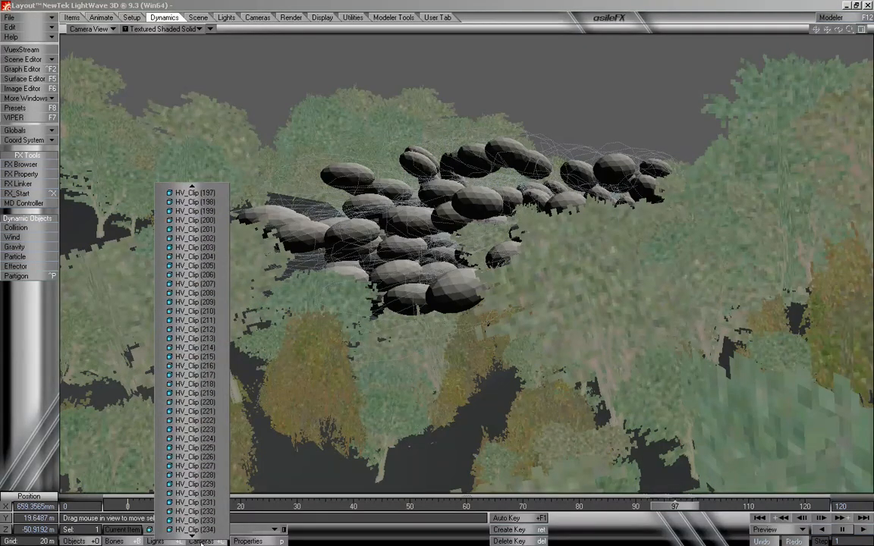
pyautogui.click(379, 479)
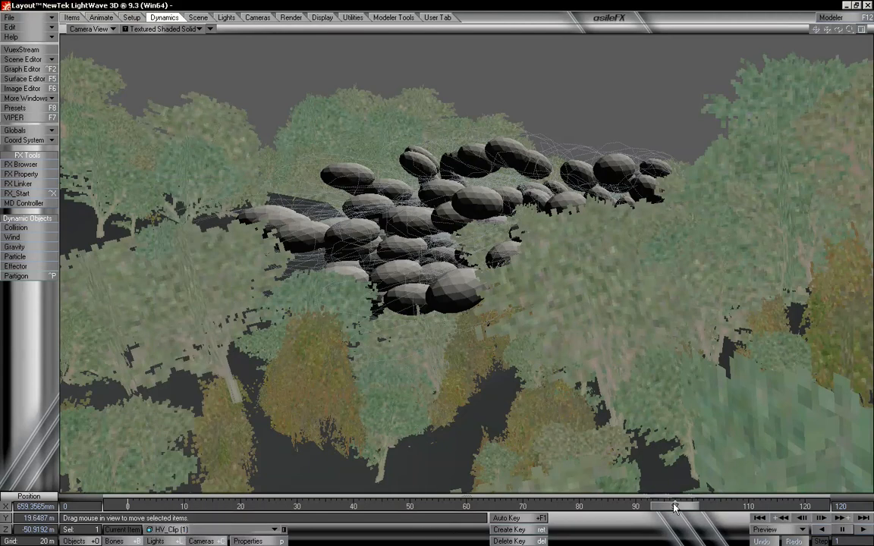
pyautogui.moveTo(674, 508); pyautogui.dragTo(726, 506)
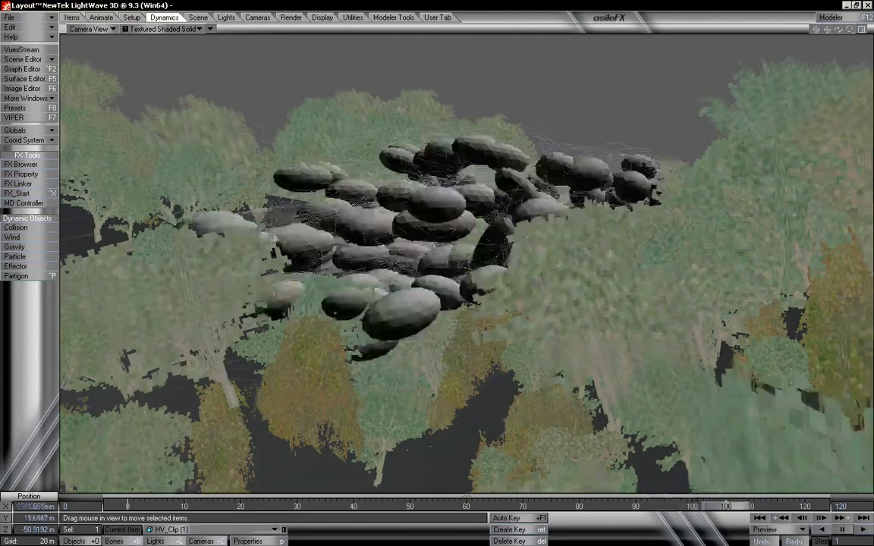
# In Modeler, scale HV_Clip evenly about the origin to roughly one and a half times its size, save it and return to Layout.
pyautogui.press('F12')
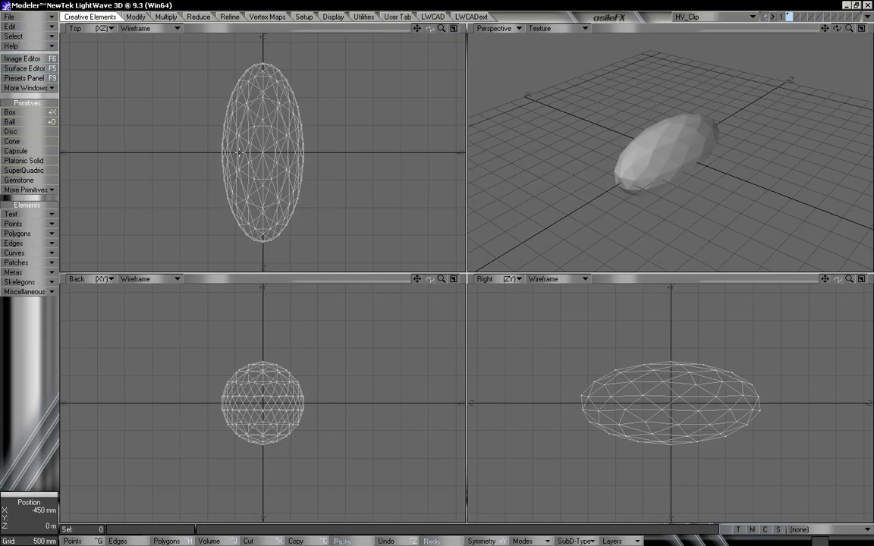
pyautogui.hotkey('shift', 'h')
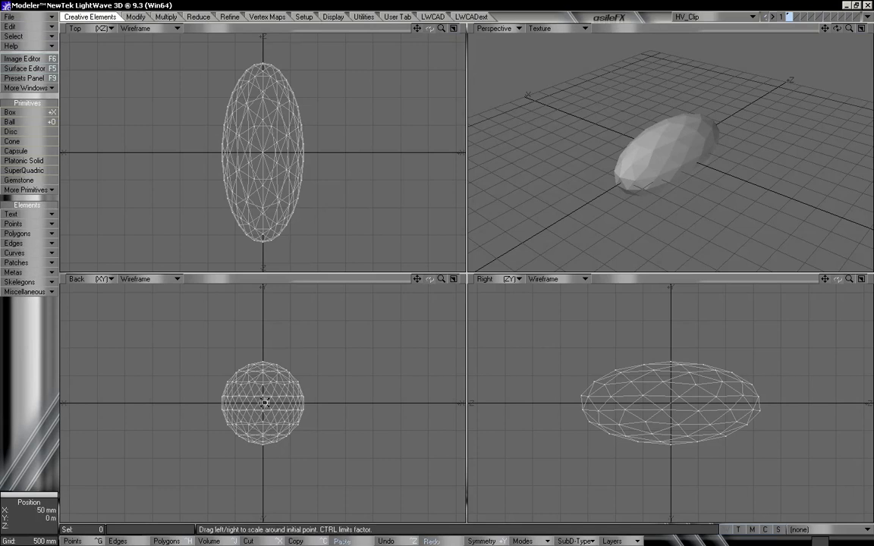
pyautogui.click(262, 403)
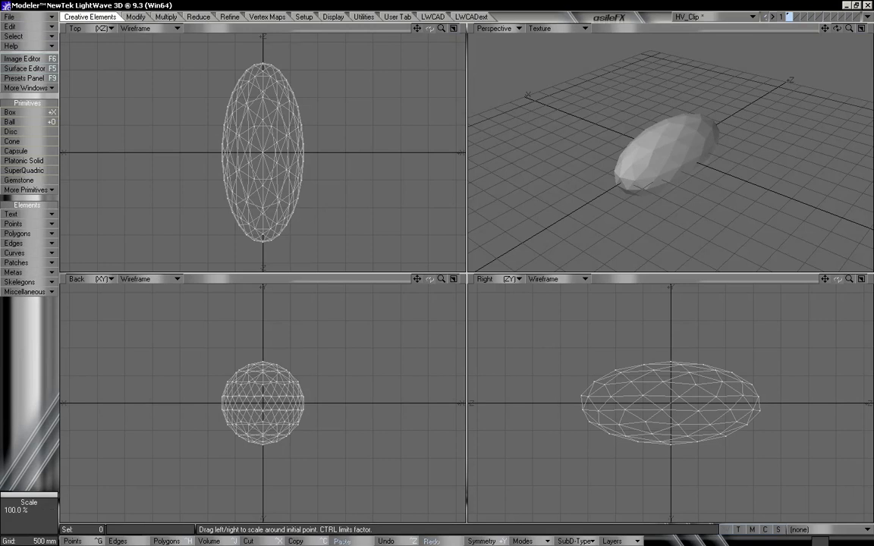
pyautogui.moveTo(263, 404); pyautogui.dragTo(305, 403)
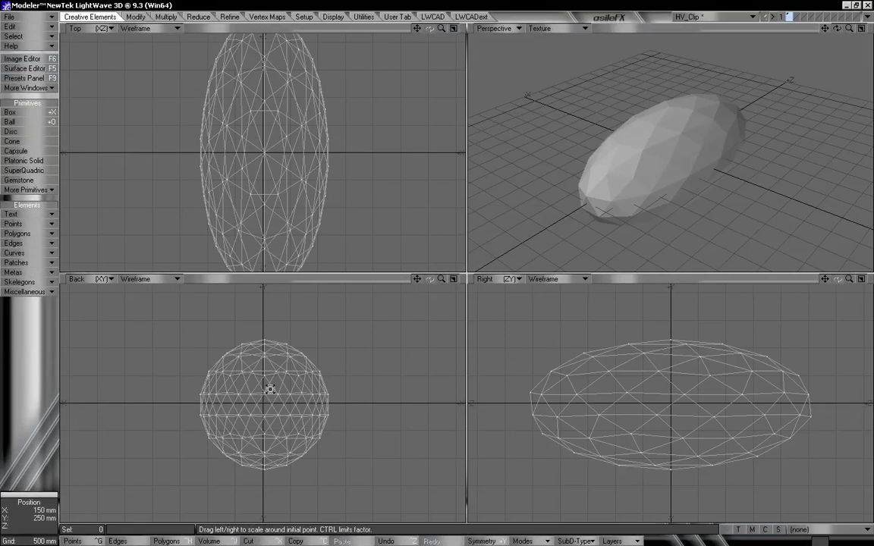
pyautogui.click(788, 16)
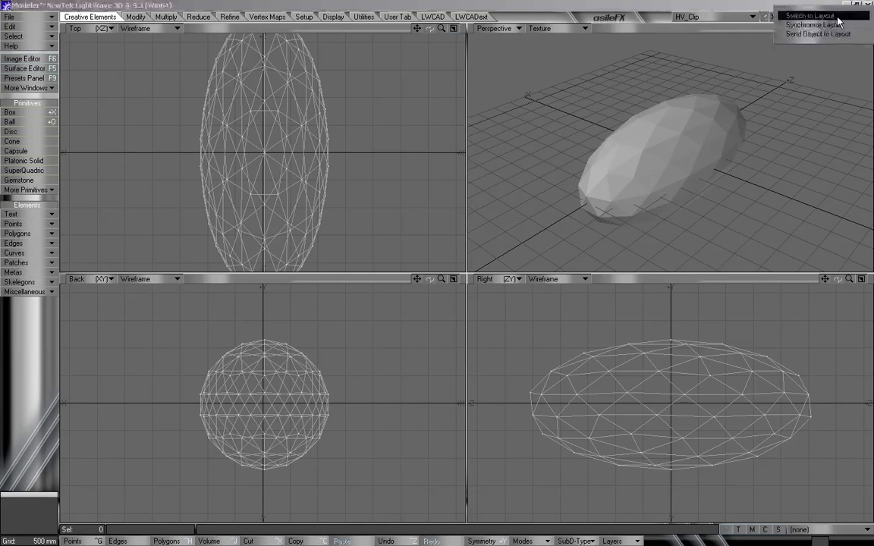
pyautogui.click(810, 15)
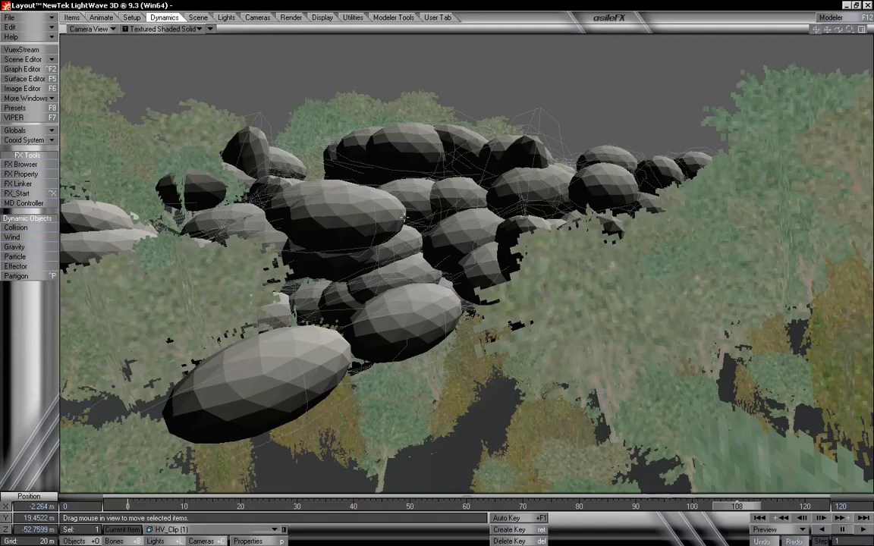
# Give the HV_CLIP surface a pure white color (255, 255, 255) with 100% luminosity and 0% diffuse.
pyautogui.click(232, 533)
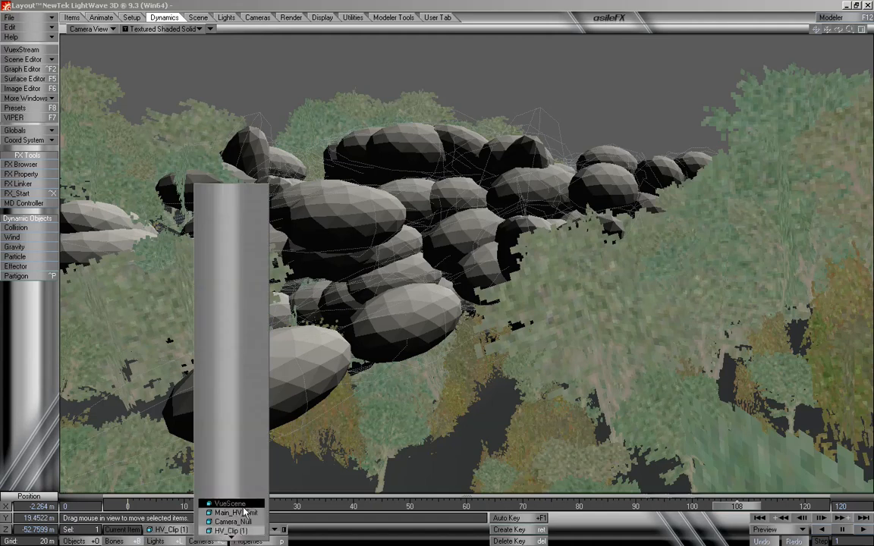
pyautogui.scroll(-5, 245, 512)
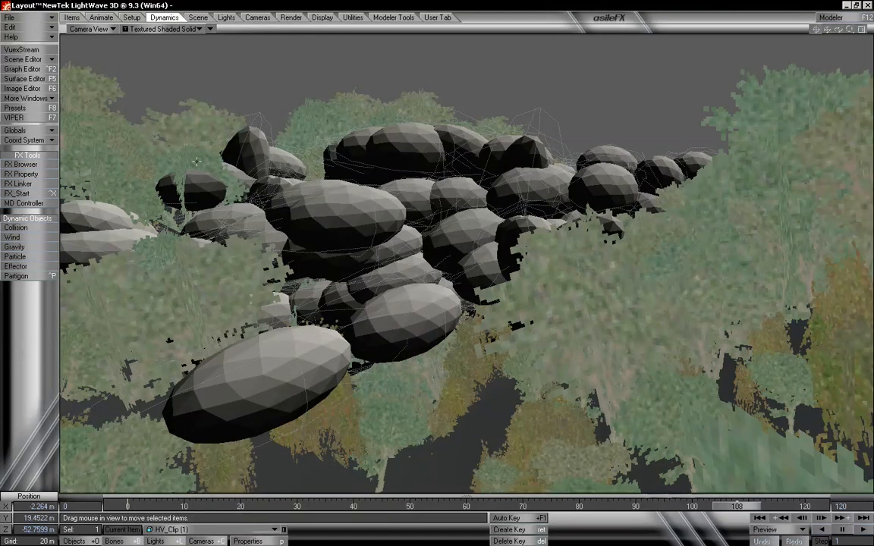
pyautogui.click(25, 78)
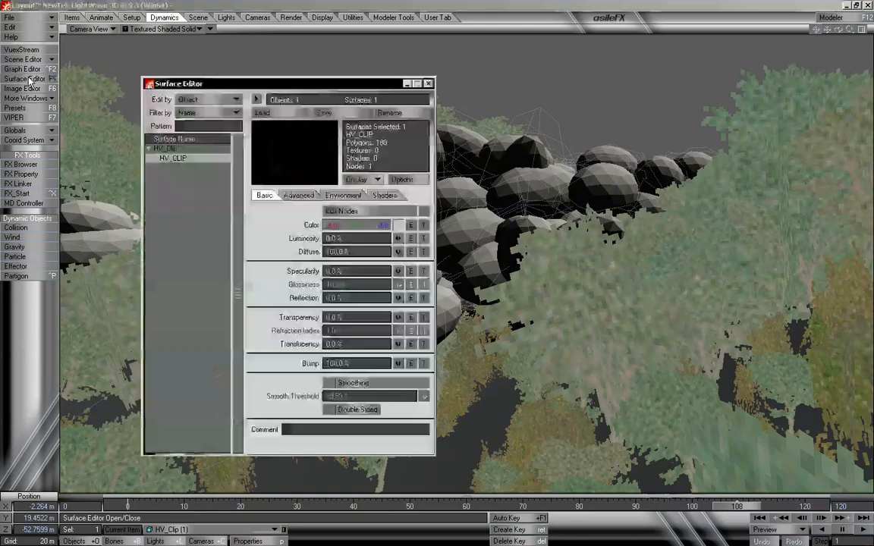
pyautogui.moveTo(286, 86); pyautogui.dragTo(174, 23)
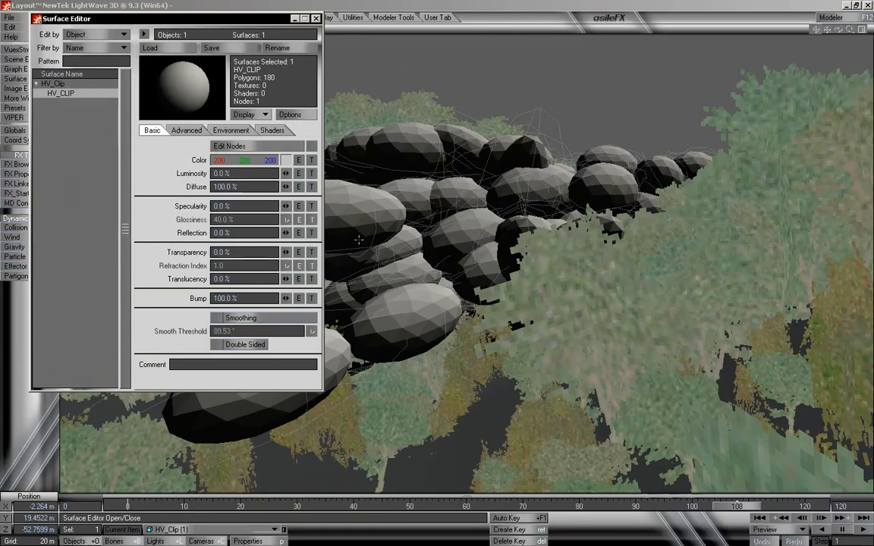
pyautogui.click(286, 160)
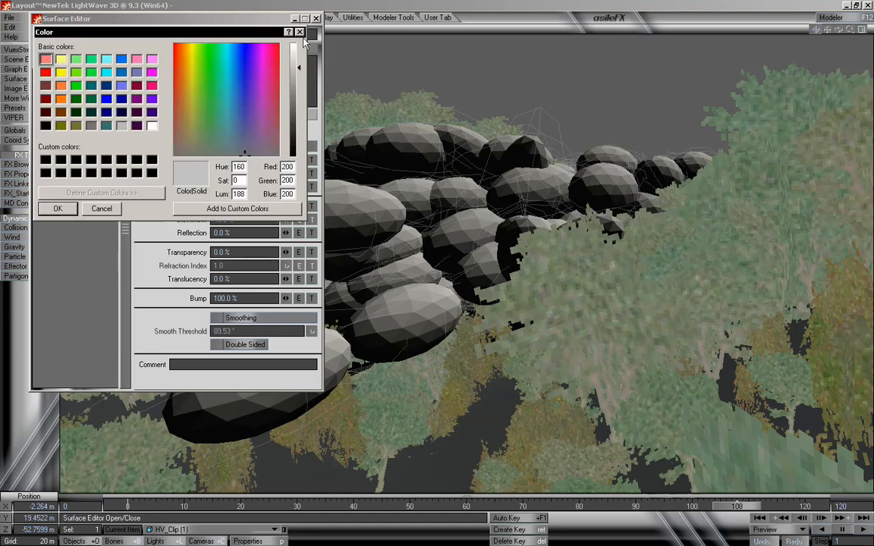
pyautogui.moveTo(300, 66); pyautogui.dragTo(298, 42)
pyautogui.click(58, 209)
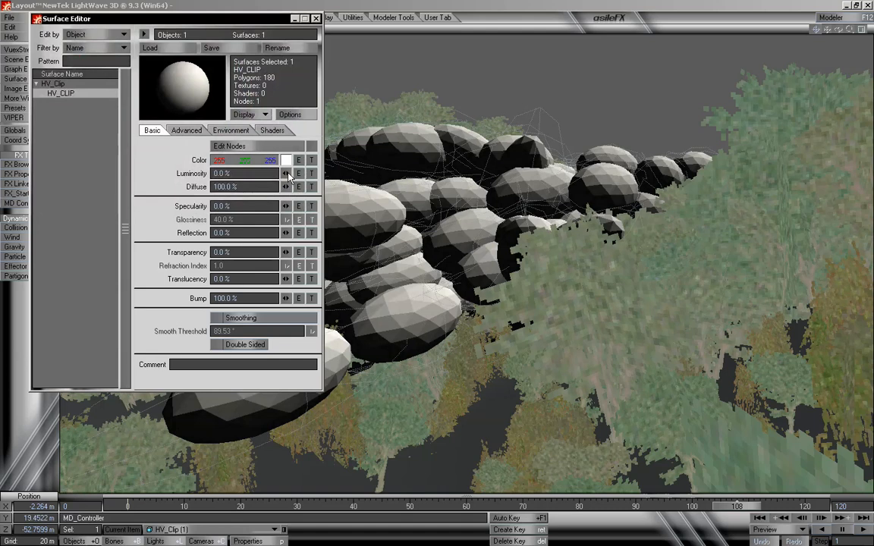
pyautogui.moveTo(286, 174); pyautogui.dragTo(364, 174)
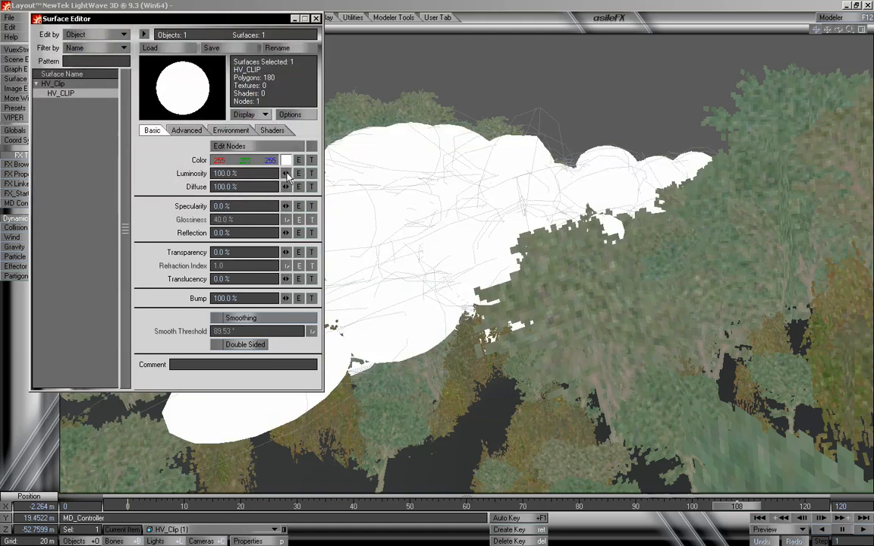
pyautogui.moveTo(286, 187); pyautogui.dragTo(220, 186)
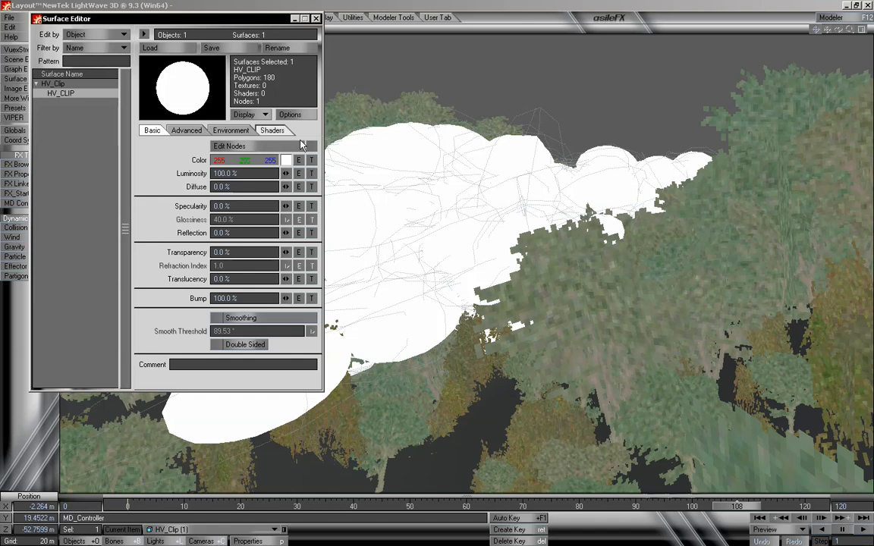
# Add an Edge_Transparency shader to the HV_CLIP surface, set to Transparent with an edge threshold of 1.0, and close the Surface Editor.
pyautogui.click(272, 130)
pyautogui.click(203, 145)
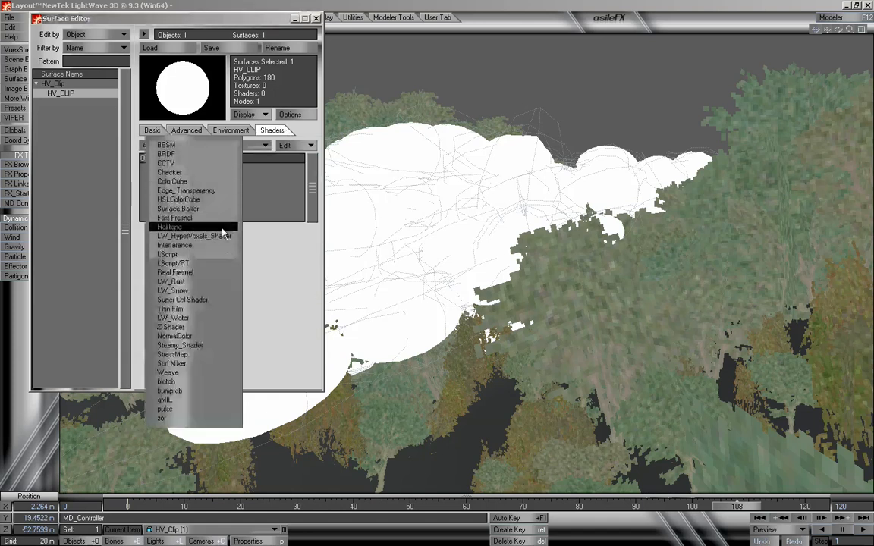
pyautogui.click(199, 191)
pyautogui.click(203, 169)
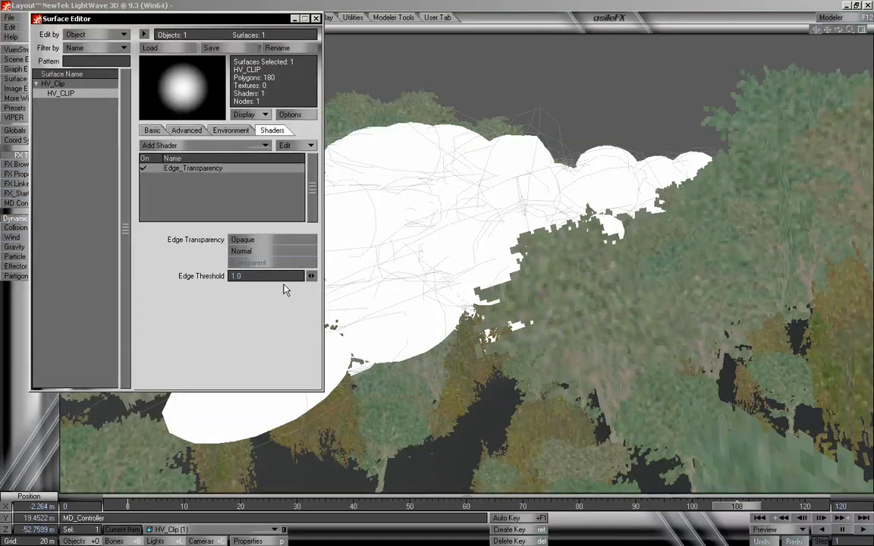
pyautogui.doubleClick(247, 276)
pyautogui.click(150, 130)
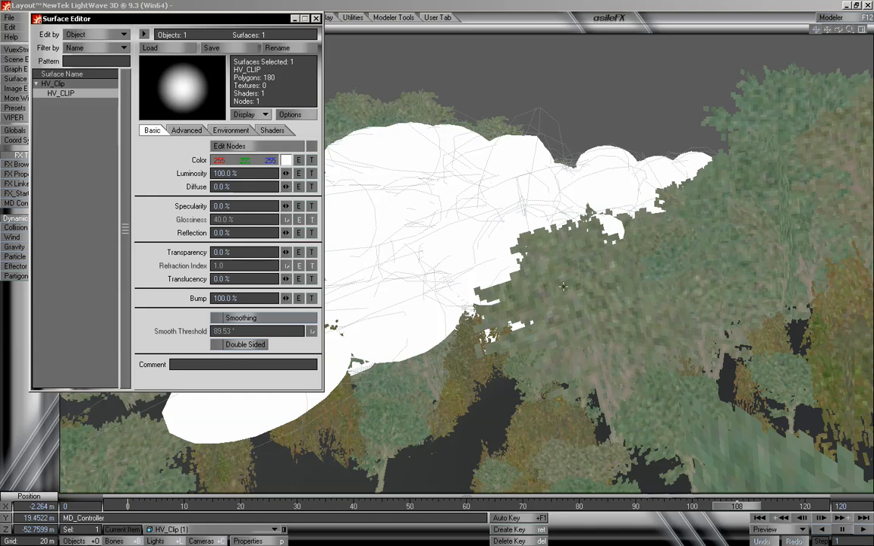
pyautogui.click(315, 18)
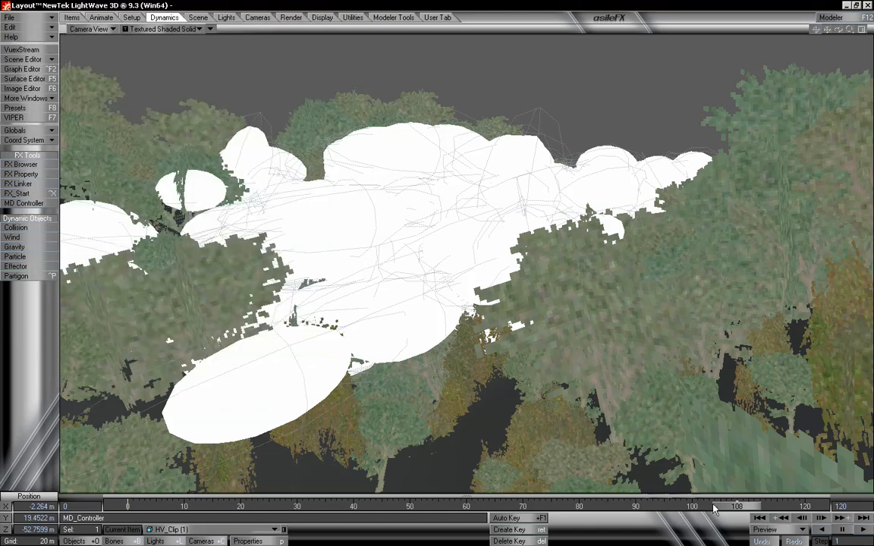
# Scrub the animation back to frame 0 and open the Vue interface from VuexStream.
pyautogui.moveTo(732, 506); pyautogui.dragTo(652, 506)
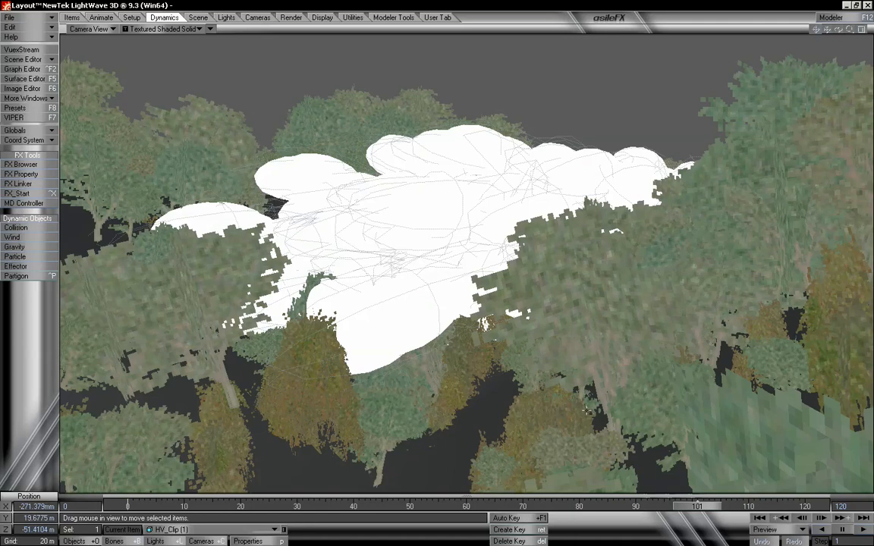
pyautogui.moveTo(702, 506); pyautogui.dragTo(126, 506)
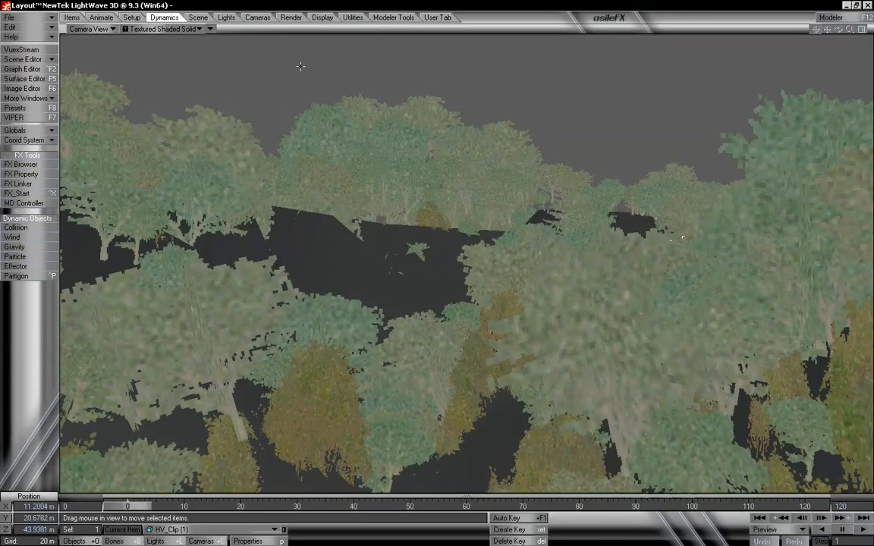
pyautogui.click(23, 50)
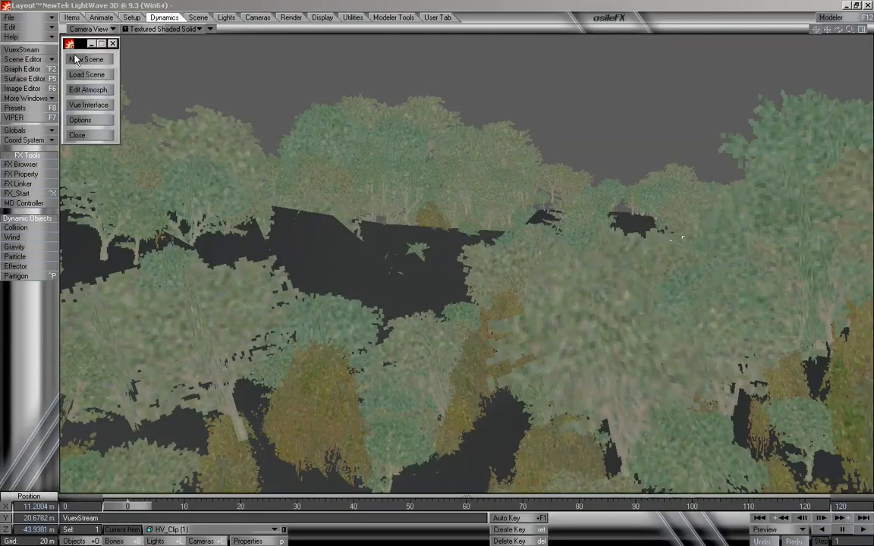
pyautogui.click(88, 104)
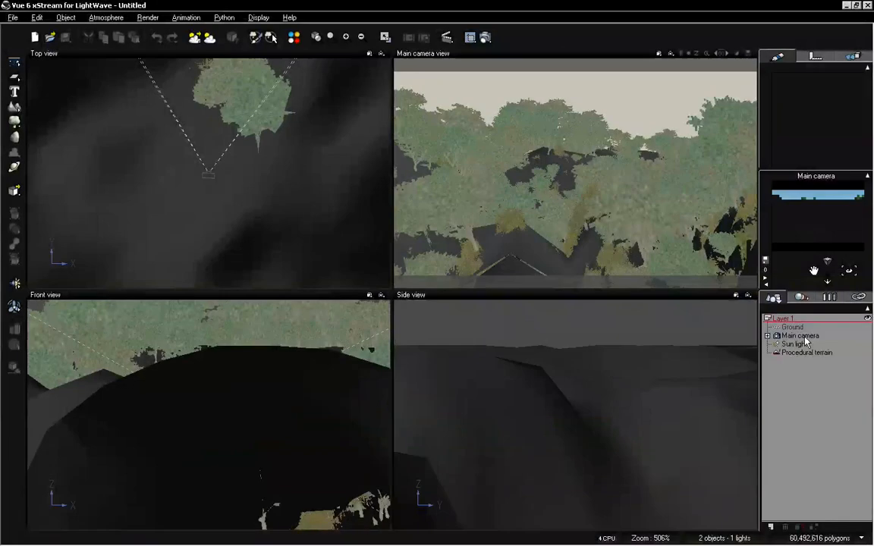
# Enable post-processing color correction for Vue's main camera, set its brightness to -100%, and return to Layout.
pyautogui.click(802, 336)
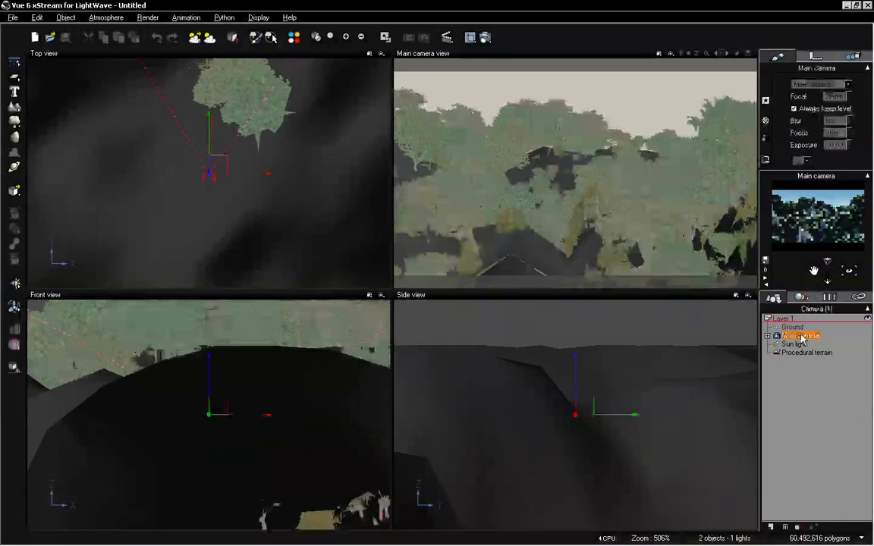
pyautogui.doubleClick(802, 338)
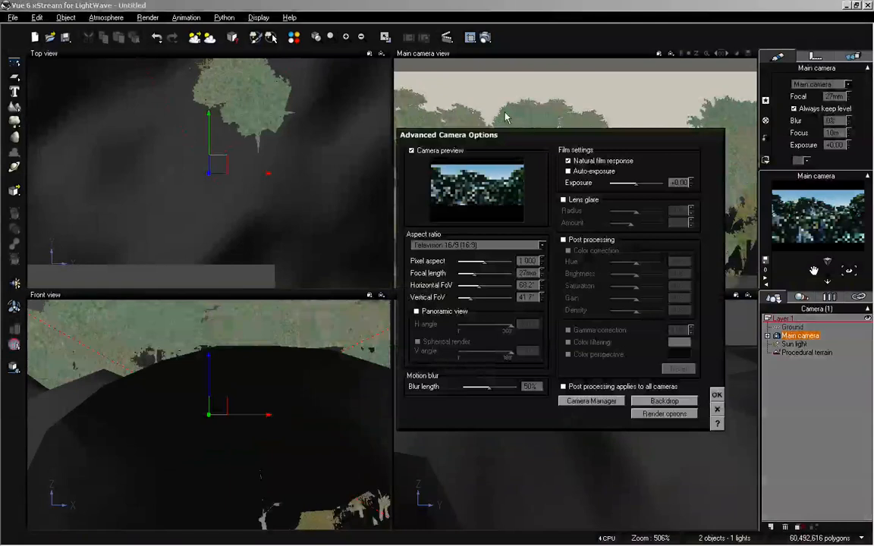
pyautogui.moveTo(519, 140); pyautogui.dragTo(343, 89)
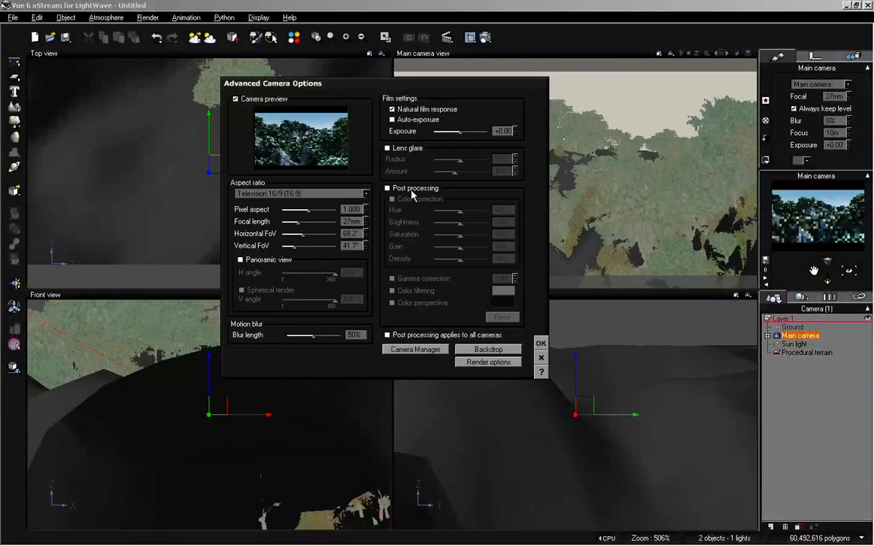
pyautogui.click(411, 191)
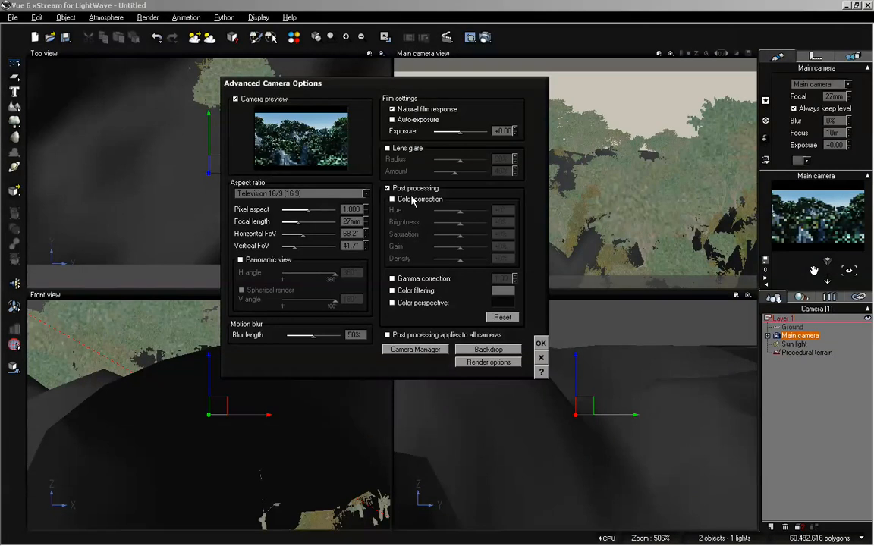
pyautogui.click(412, 199)
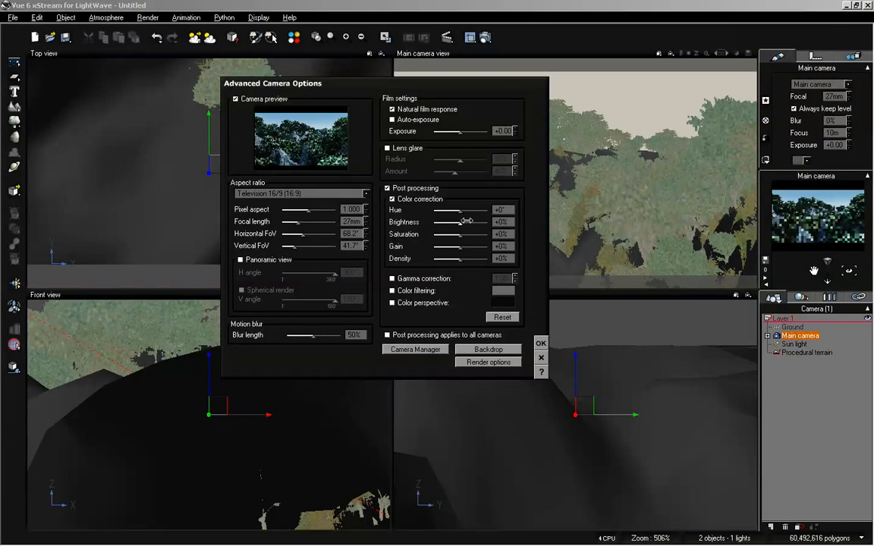
pyautogui.moveTo(465, 221); pyautogui.dragTo(433, 218)
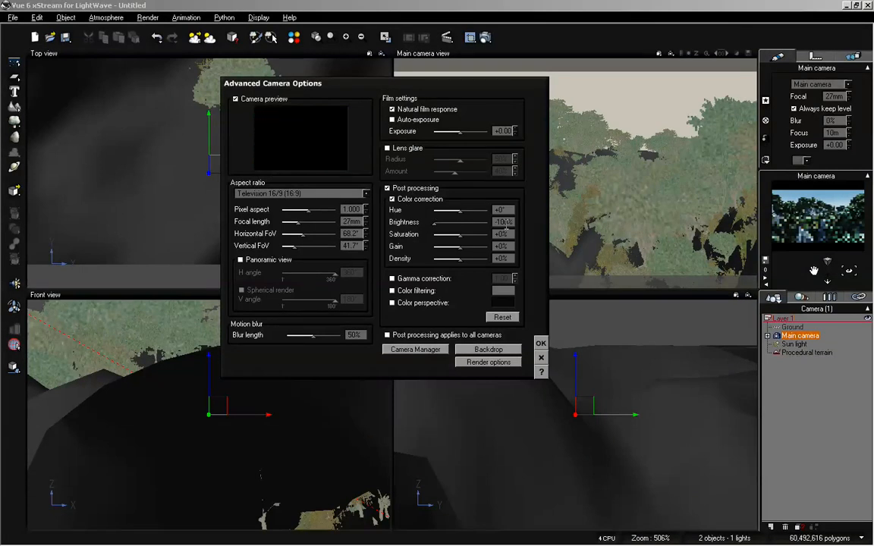
pyautogui.click(541, 343)
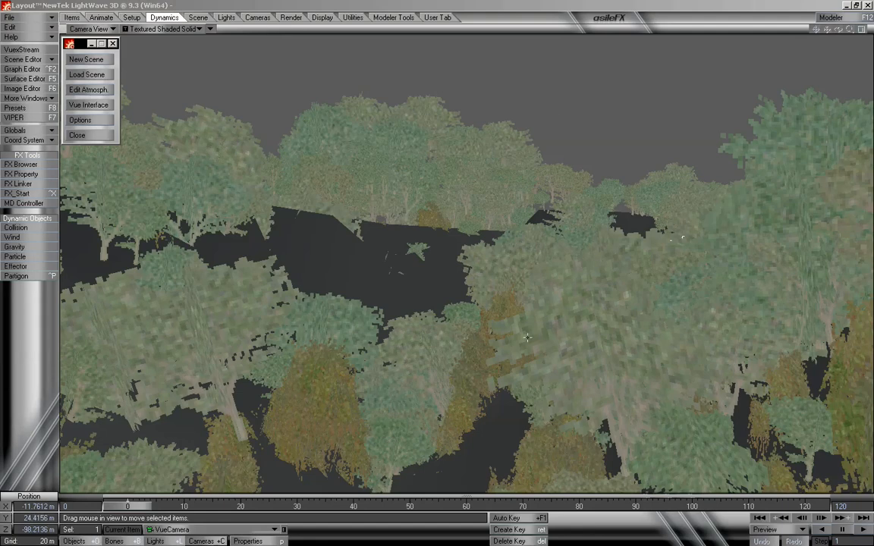
# Move to frame 94, render it to check the clip matte, and close the render, camera and Render Globals windows.
pyautogui.moveTo(128, 506); pyautogui.dragTo(658, 506)
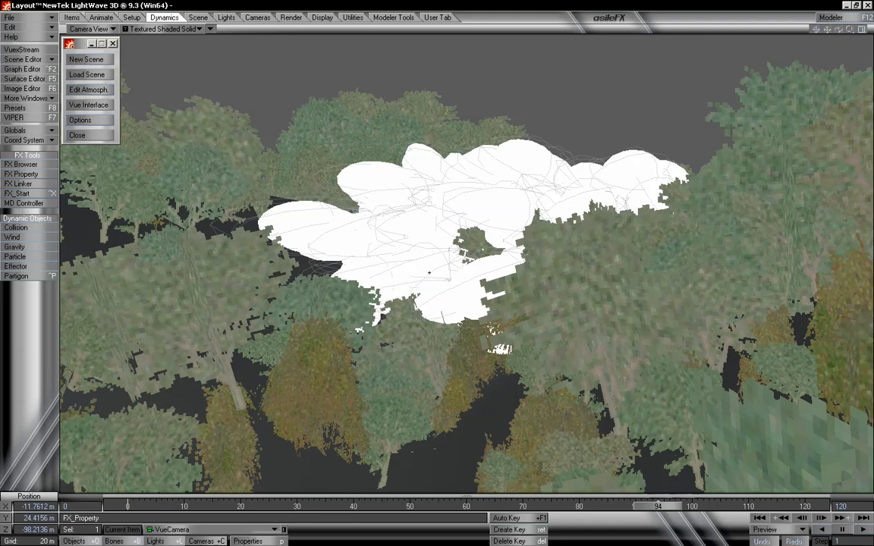
pyautogui.click(288, 17)
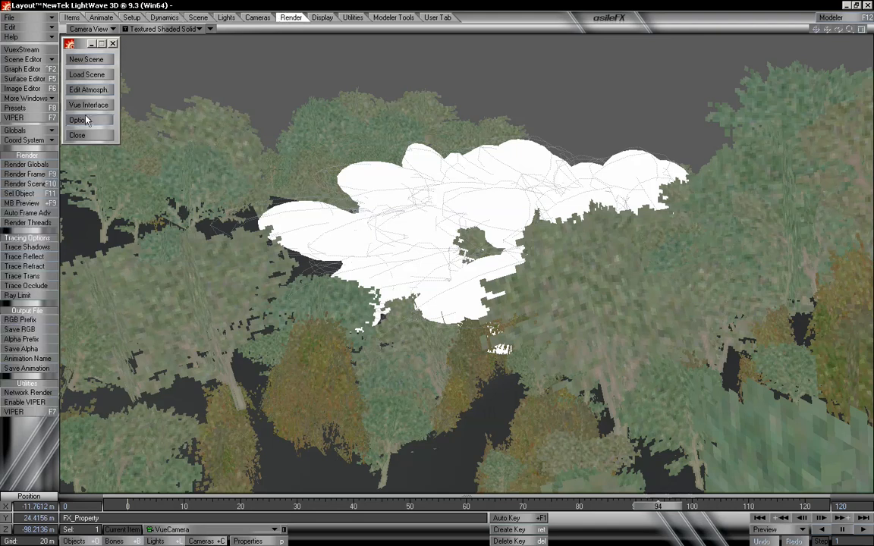
pyautogui.click(47, 179)
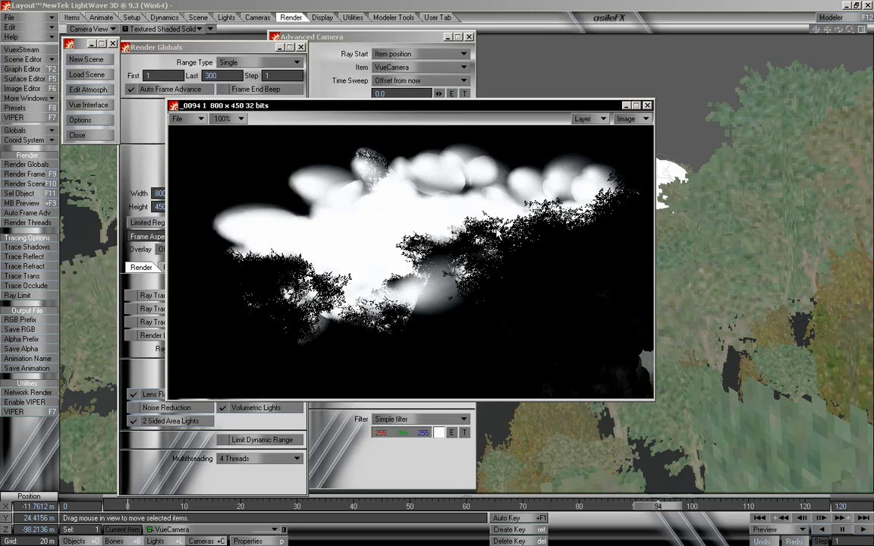
pyautogui.moveTo(503, 98); pyautogui.dragTo(503, 101)
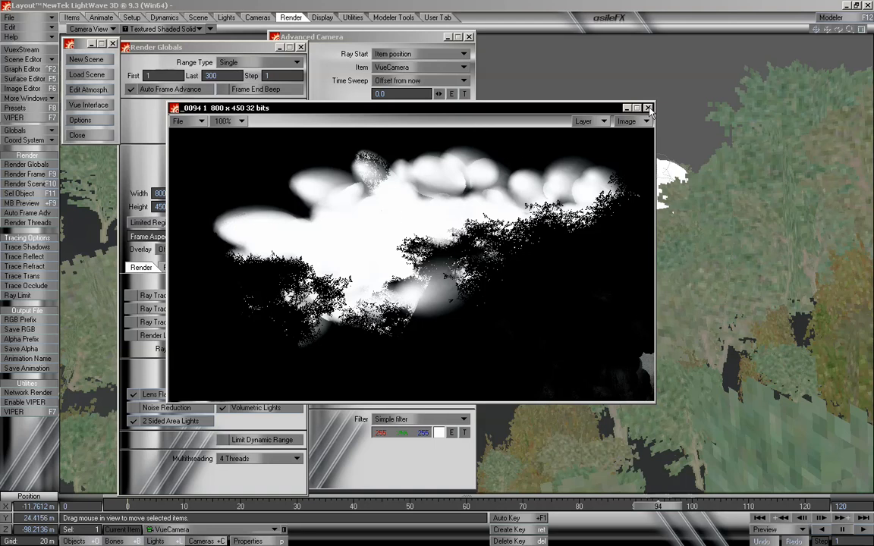
pyautogui.click(583, 97)
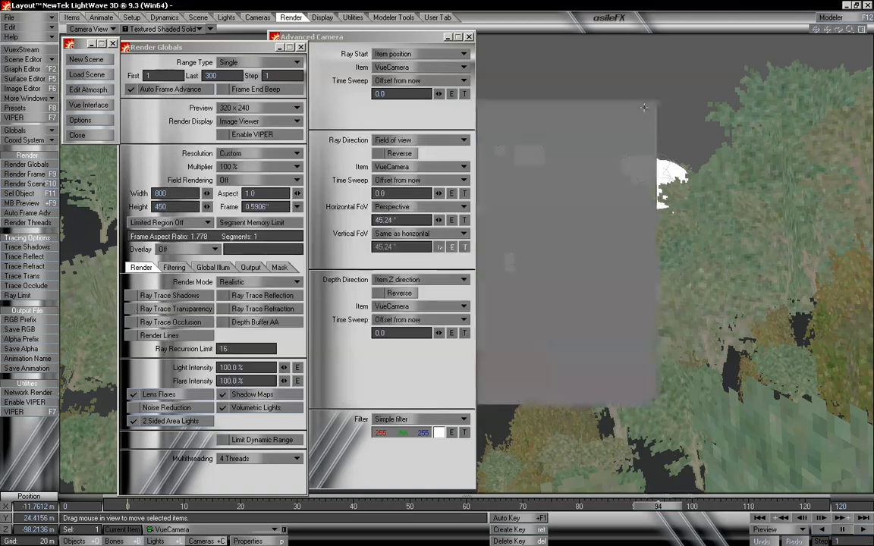
pyautogui.click(470, 37)
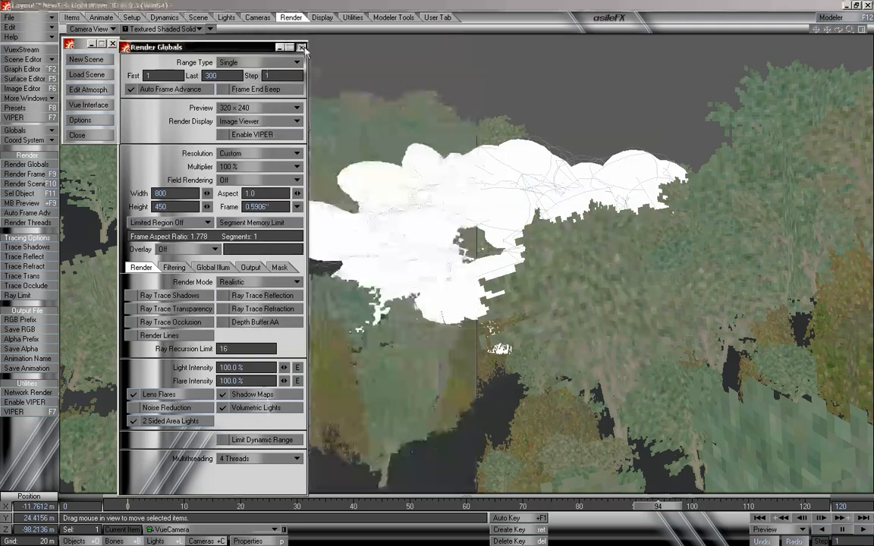
pyautogui.click(300, 47)
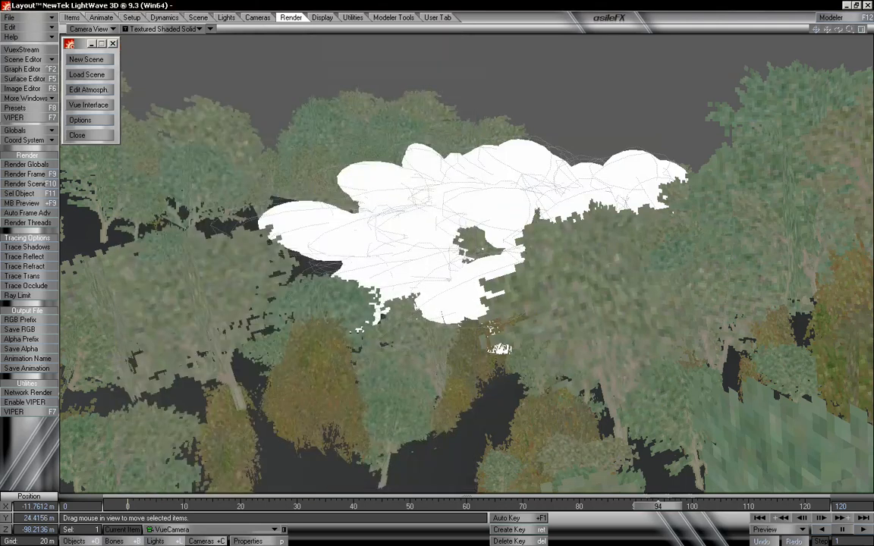
# Scrub the animation back to frame 0 and forward to frame 120, and select the HV_Clip (1) object.
pyautogui.moveTo(641, 506); pyautogui.dragTo(218, 506)
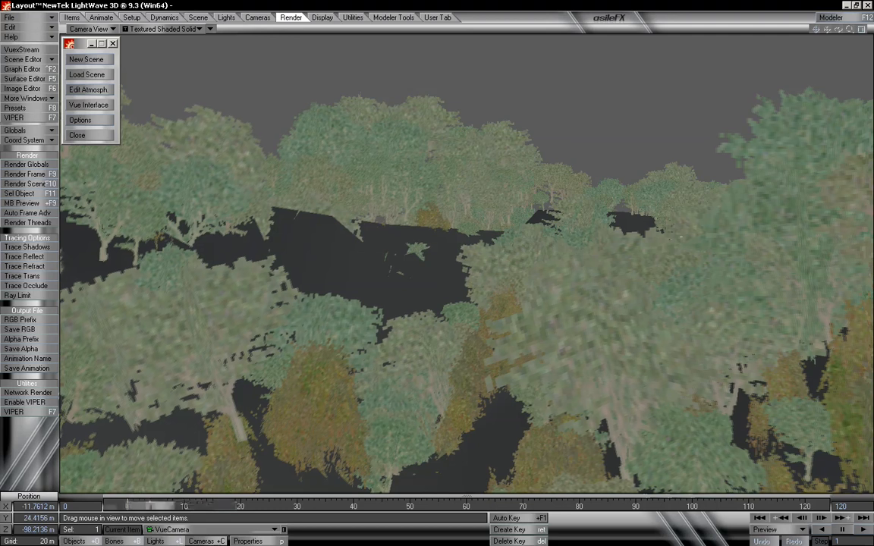
pyautogui.hotkey('shift', 'Left')
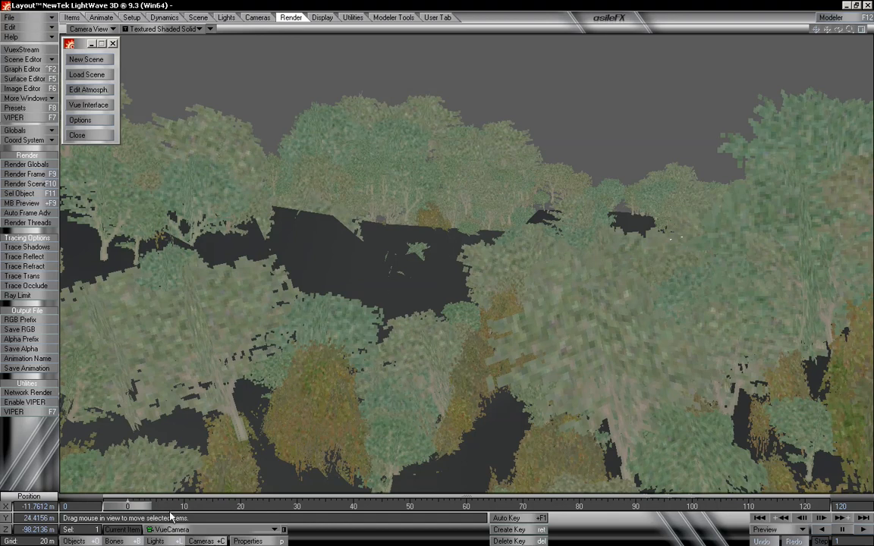
pyautogui.click(218, 506)
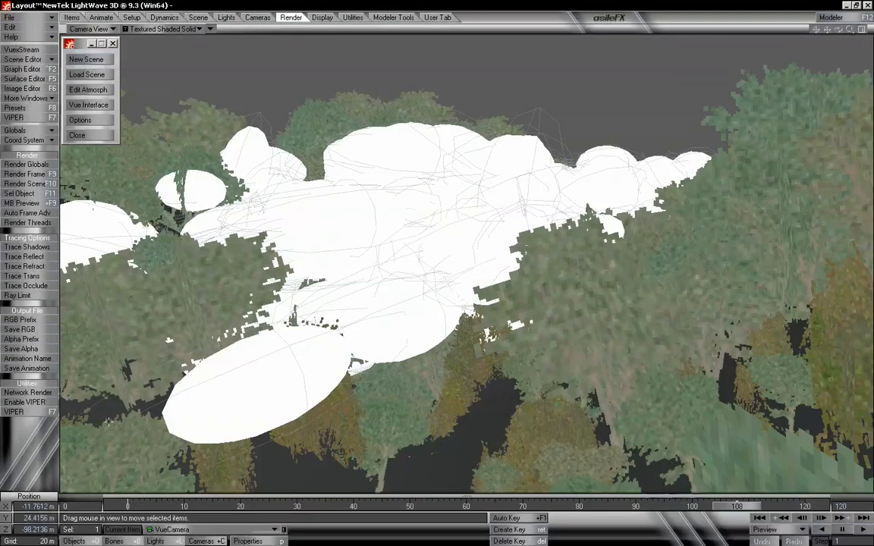
pyautogui.press('F9')
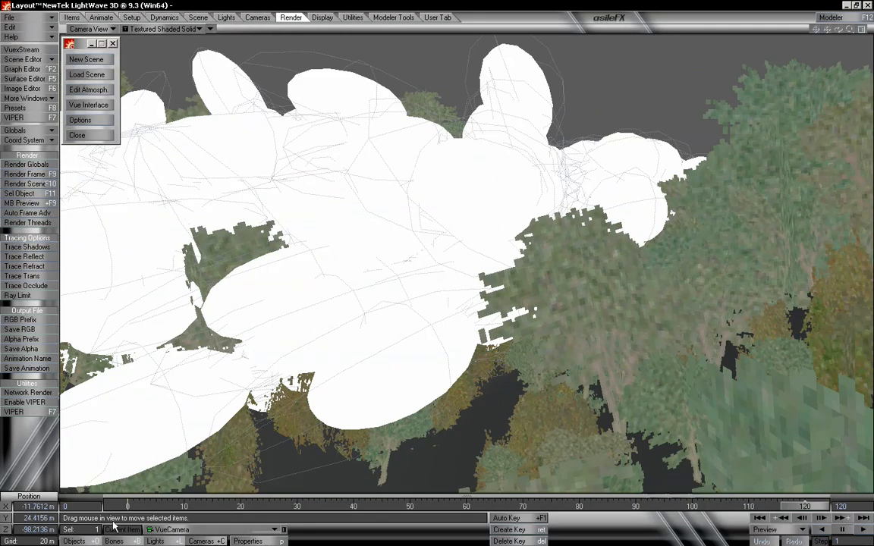
pyautogui.click(97, 540)
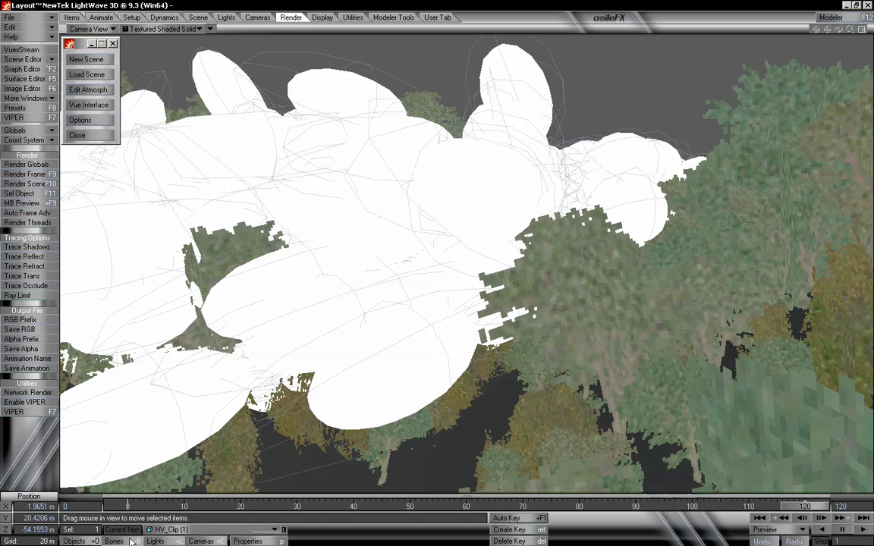
# Select the Main_HV_Emit object and clear it from the scene.
pyautogui.click(171, 528)
pyautogui.click(170, 485)
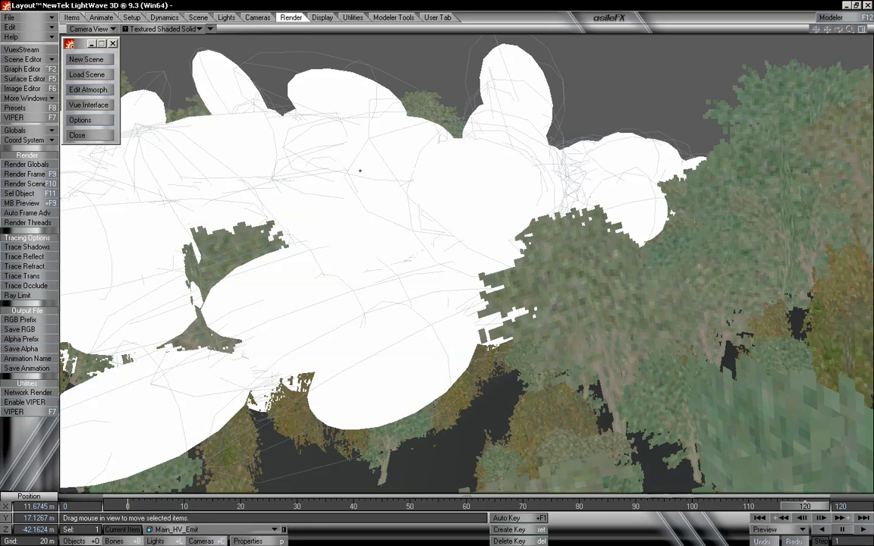
pyautogui.press('-')
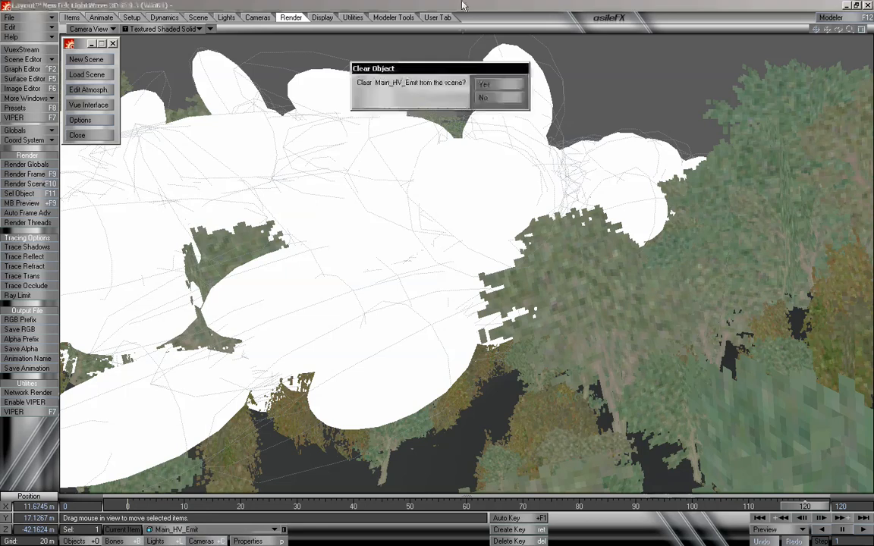
pyautogui.click(494, 84)
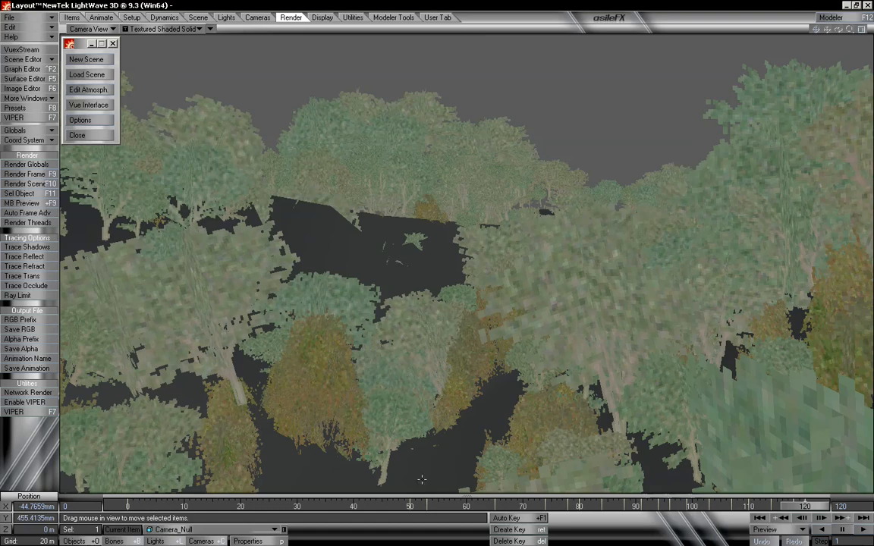
# Select VueScene, return the animation to frame 0 and open the Vue interface.
pyautogui.click(246, 523)
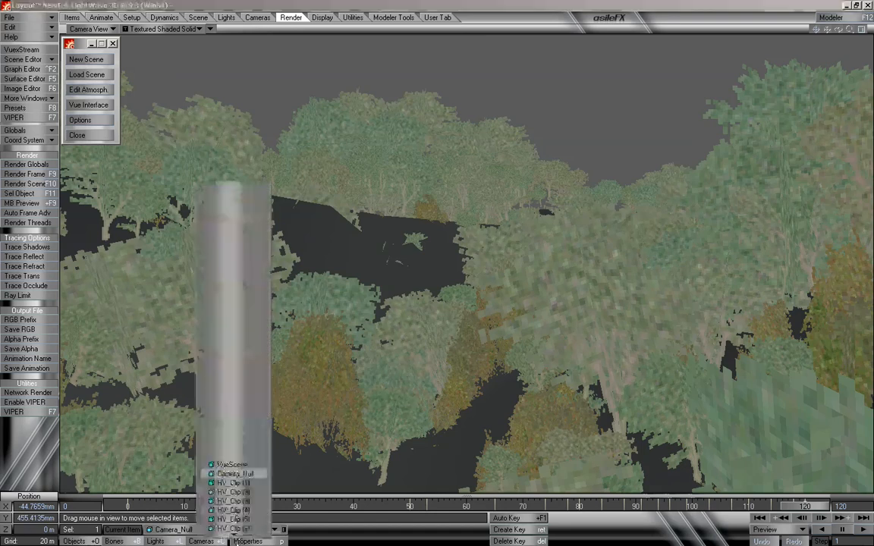
pyautogui.click(259, 510)
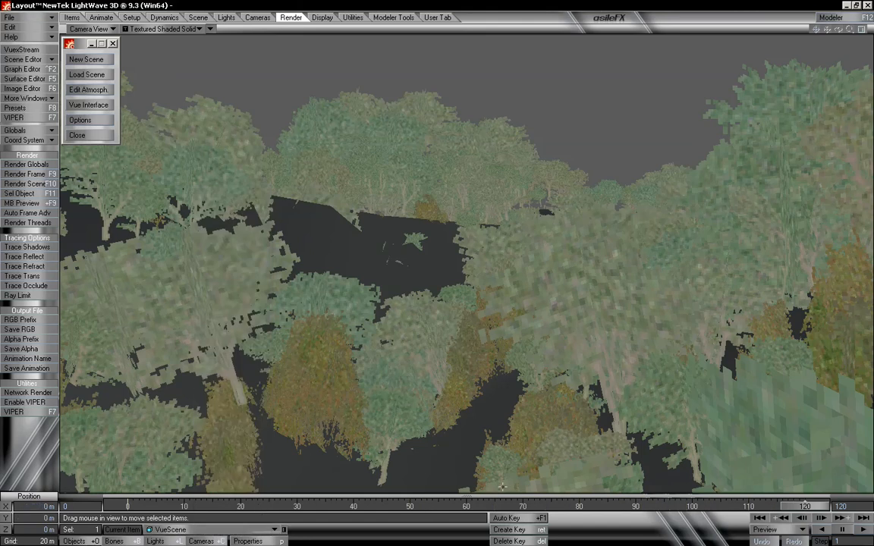
pyautogui.moveTo(802, 506); pyautogui.dragTo(127, 506)
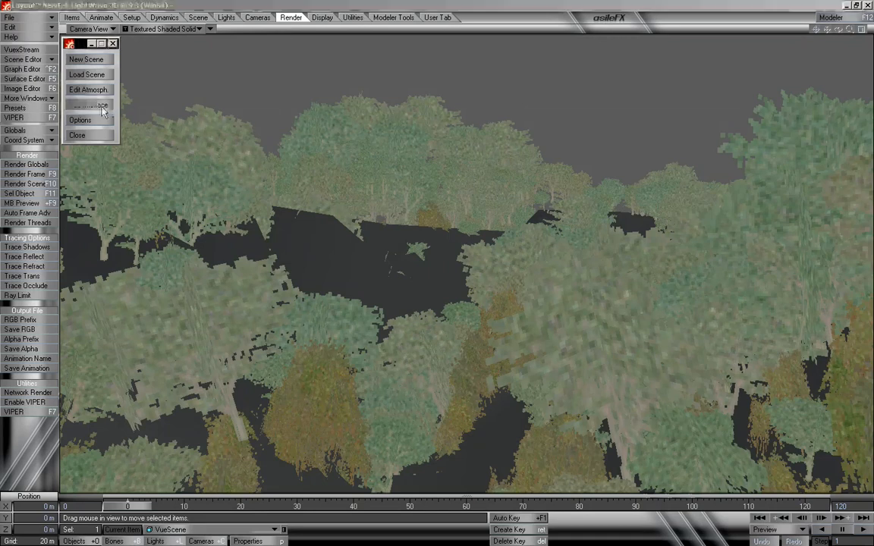
pyautogui.click(88, 105)
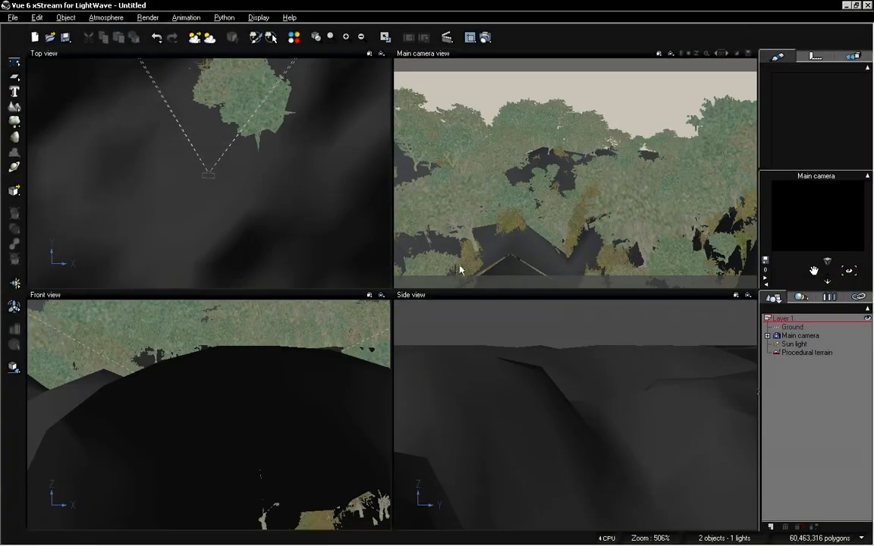
# Turn off post processing in the advanced options of Vue's main camera.
pyautogui.click(795, 336)
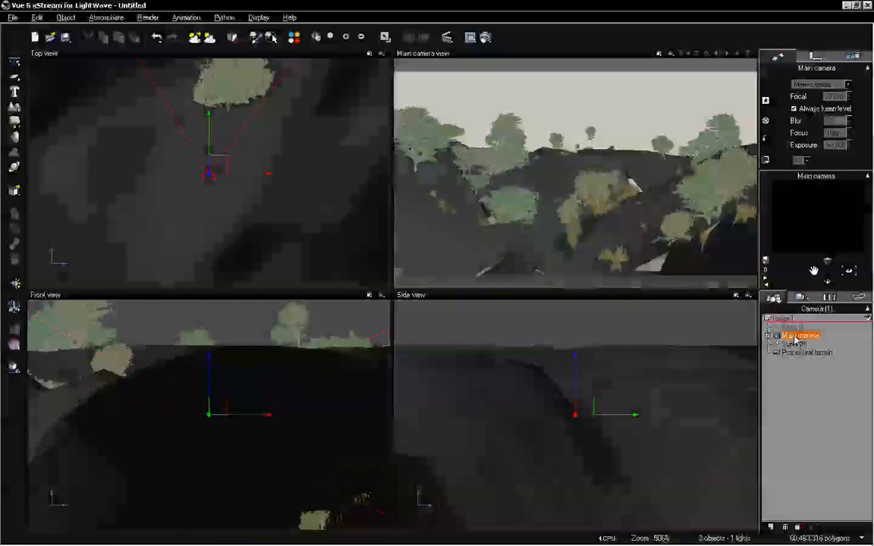
pyautogui.doubleClick(794, 338)
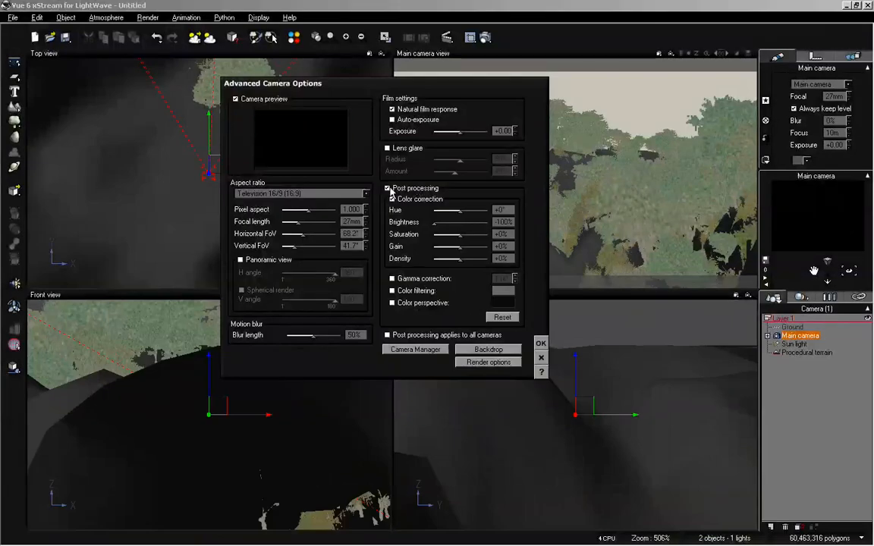
pyautogui.click(388, 188)
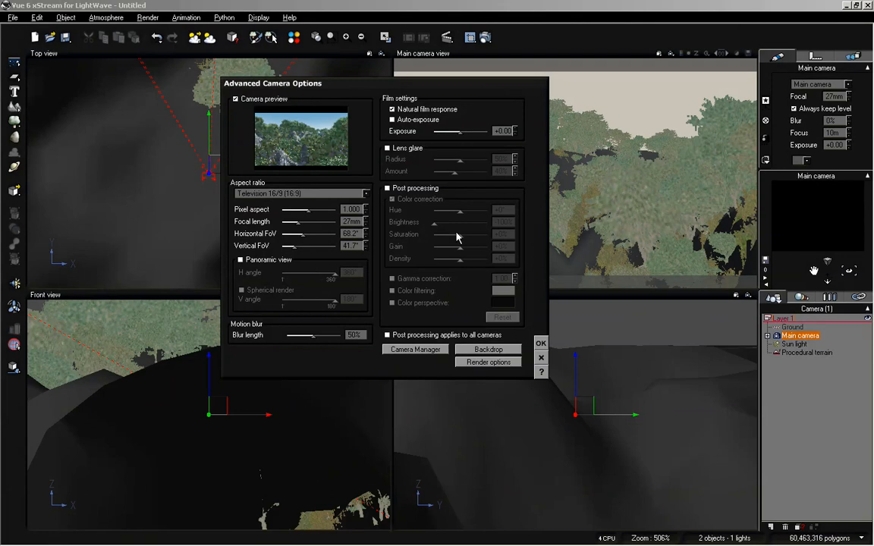
pyautogui.click(540, 344)
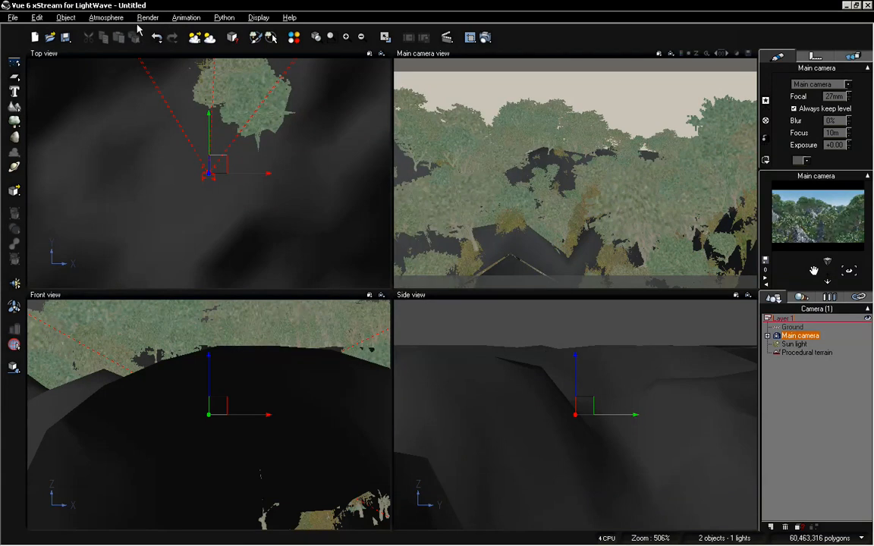
# Set the Vue atmosphere's lighting model to Global illumination and accept the change.
pyautogui.click(106, 17)
pyautogui.click(116, 68)
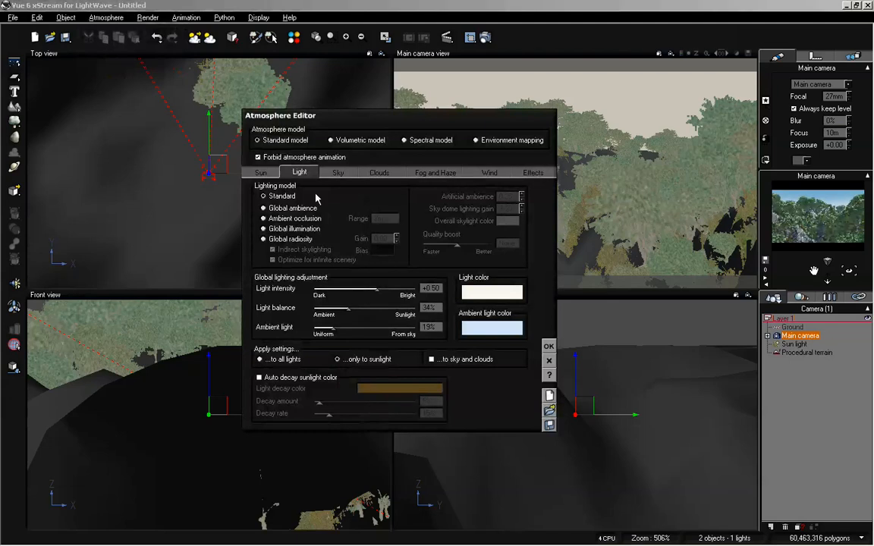
pyautogui.click(301, 229)
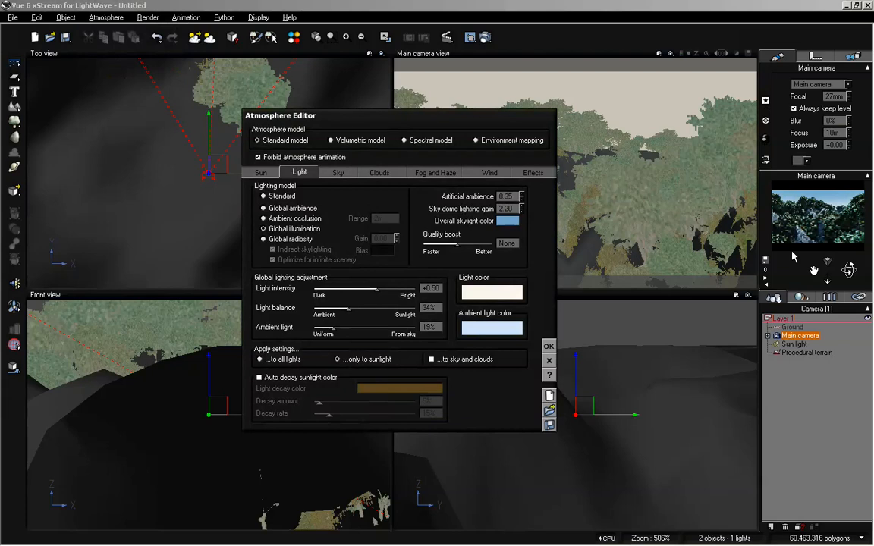
pyautogui.rightClick(792, 257)
pyautogui.click(699, 318)
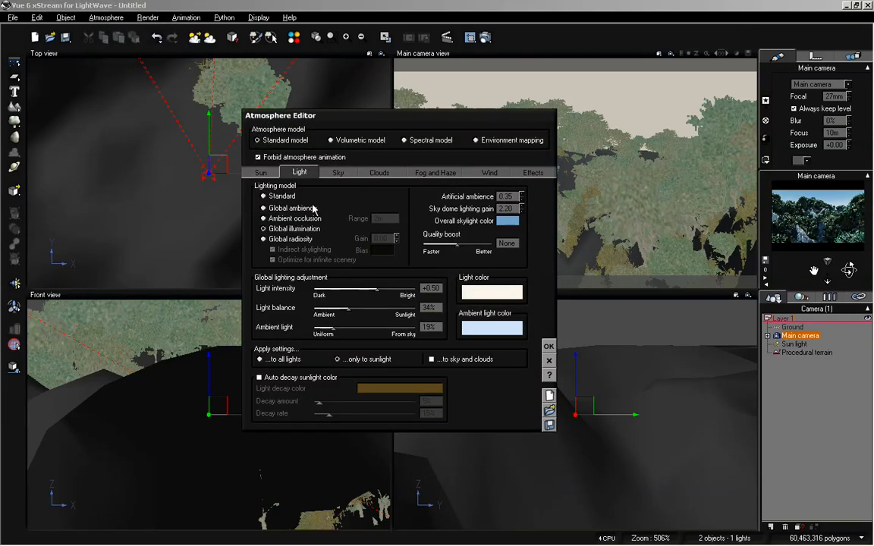
pyautogui.click(549, 346)
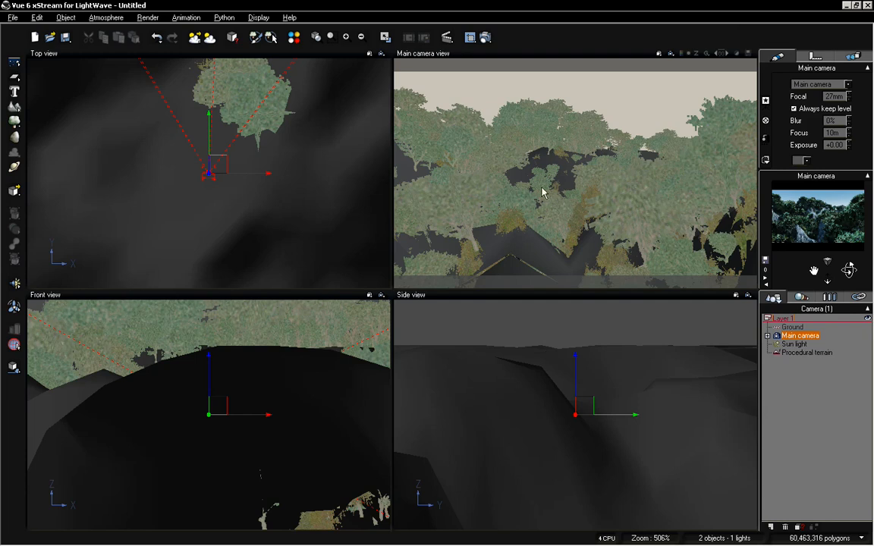
# Open Vue's render options and switch the preset render quality to User settings.
pyautogui.click(484, 37)
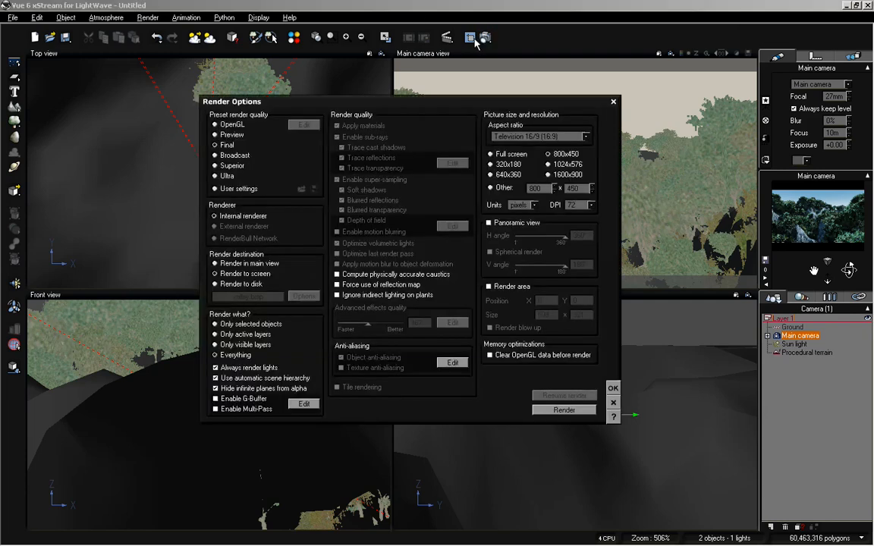
pyautogui.moveTo(381, 110); pyautogui.dragTo(358, 90)
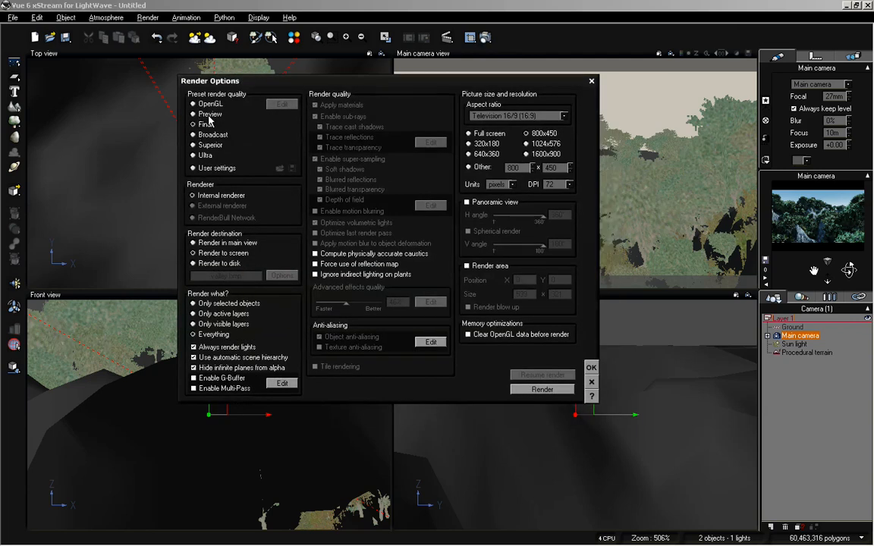
pyautogui.click(206, 168)
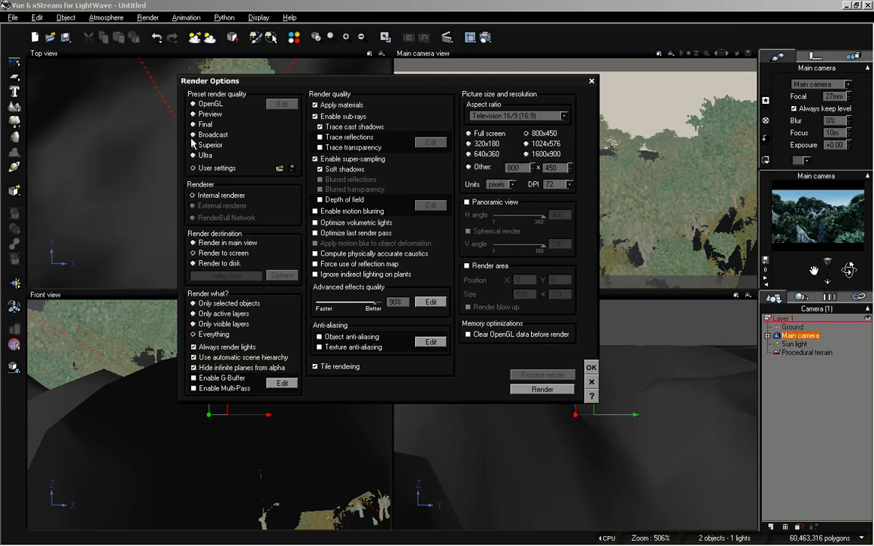
# Raise texture filtering to around 50% in the anti-aliasing options, accept the render options and return to Layout.
pyautogui.click(431, 343)
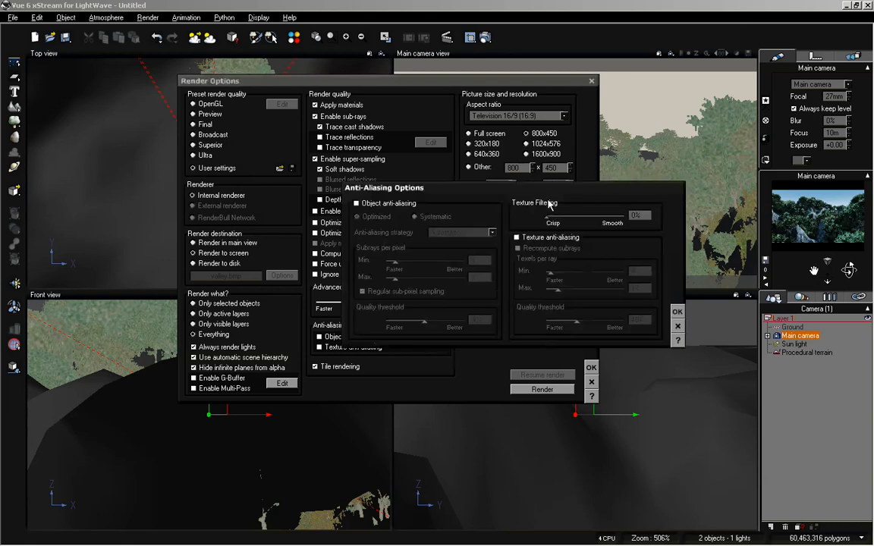
pyautogui.moveTo(552, 194); pyautogui.dragTo(527, 196)
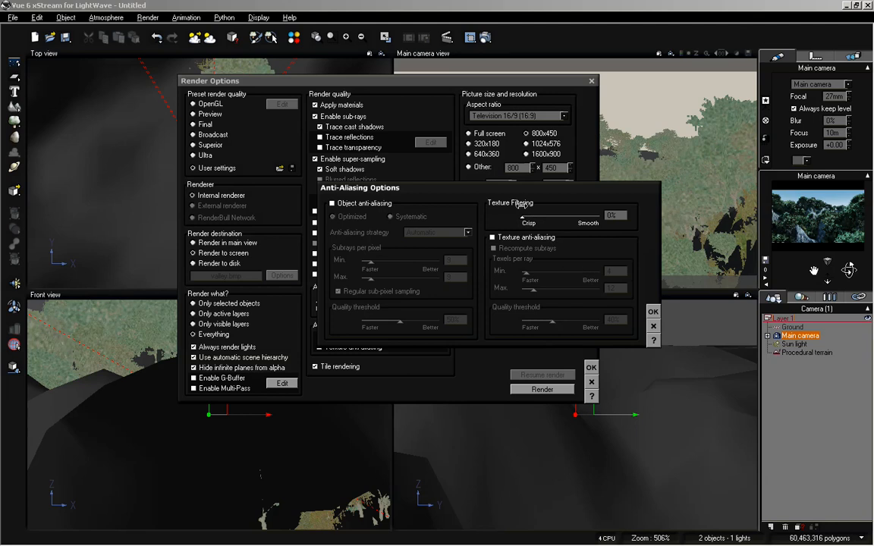
pyautogui.moveTo(465, 187); pyautogui.dragTo(472, 188)
pyautogui.moveTo(523, 219); pyautogui.dragTo(566, 219)
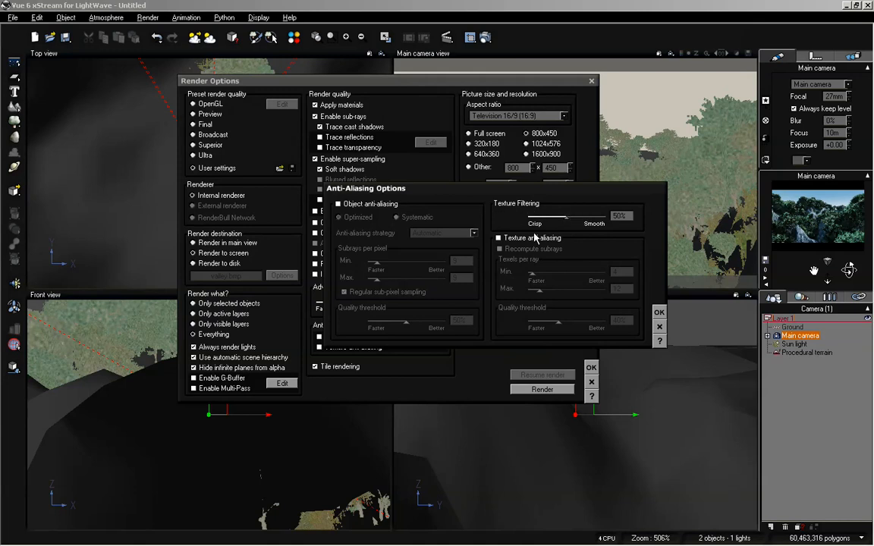
pyautogui.moveTo(582, 220); pyautogui.dragTo(568, 218)
pyautogui.moveTo(578, 218); pyautogui.dragTo(559, 218)
pyautogui.click(659, 312)
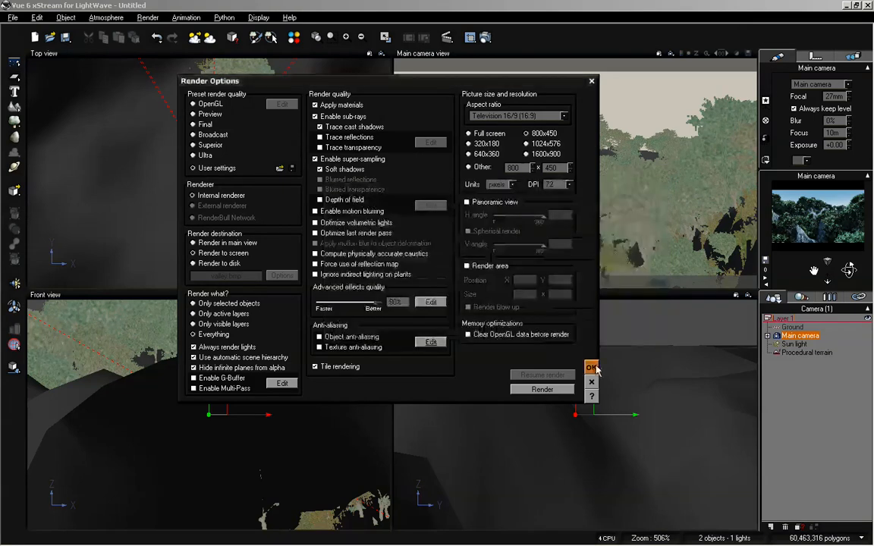
pyautogui.click(591, 368)
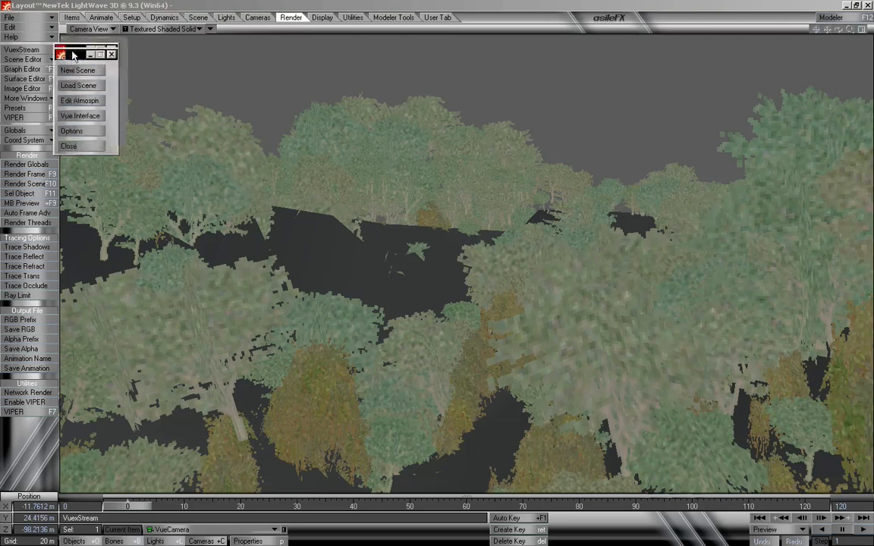
# Set the render quality in the Vue 6 xStream settings to User Settings.
pyautogui.click(80, 118)
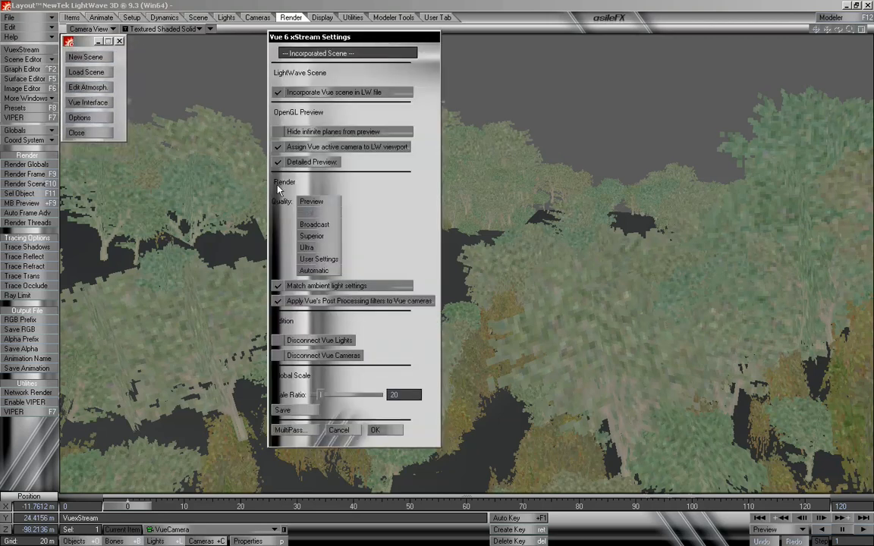
pyautogui.click(313, 260)
pyautogui.click(384, 430)
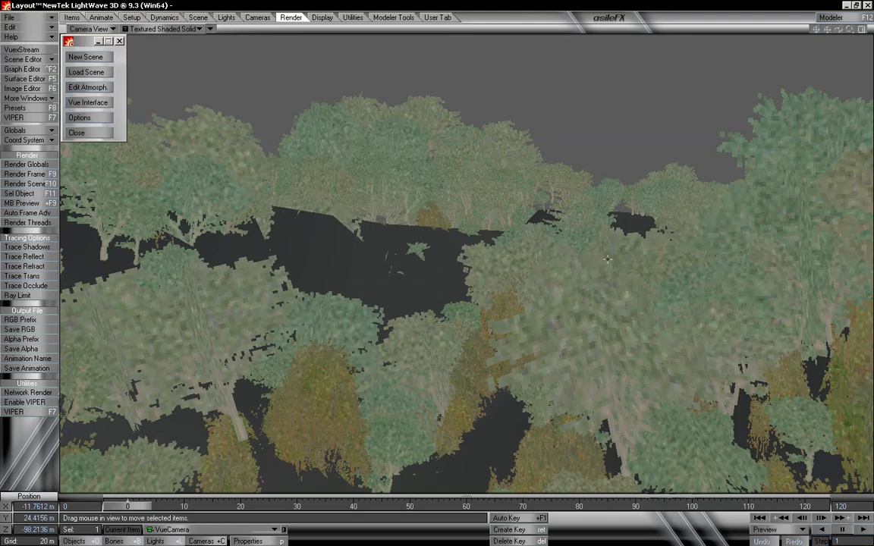
# Scrub through the animation, recheck the Vue 6 xStream settings, and stop at frame 63.
pyautogui.moveTo(126, 506); pyautogui.dragTo(646, 506)
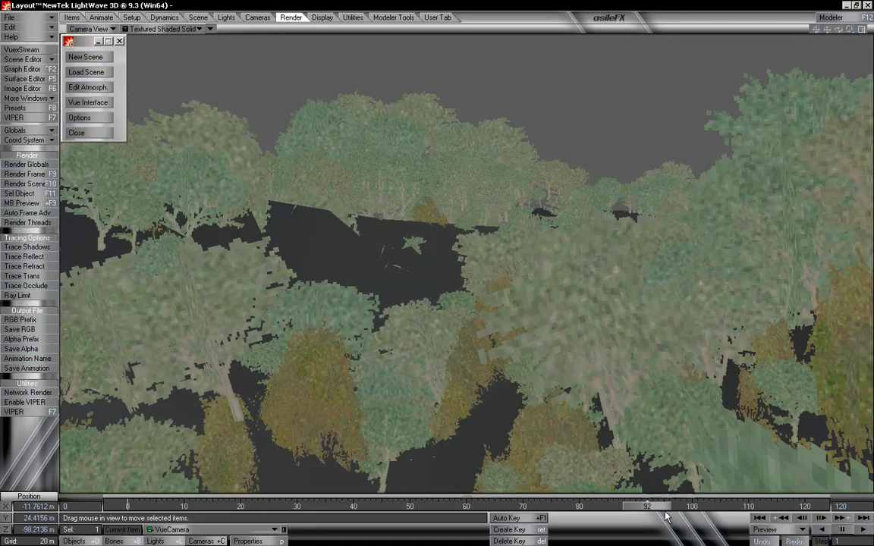
pyautogui.moveTo(646, 506); pyautogui.dragTo(802, 506)
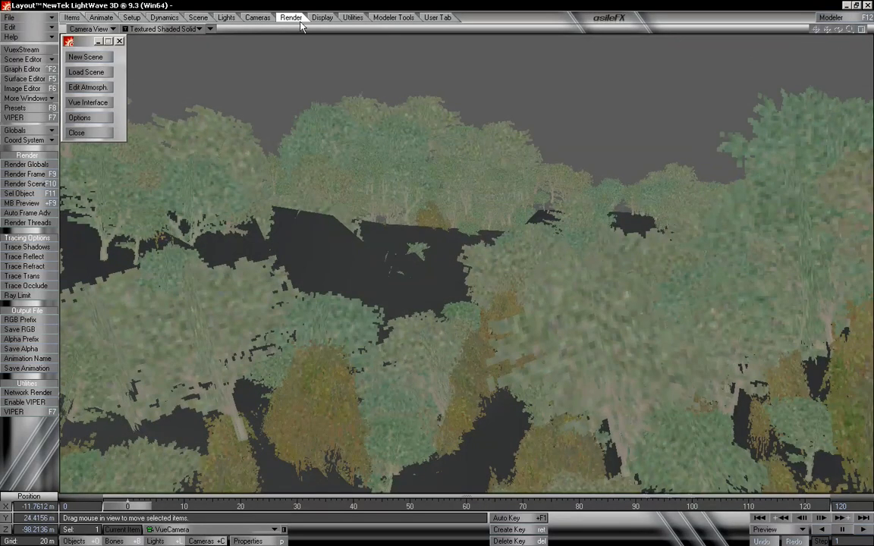
pyautogui.click(79, 116)
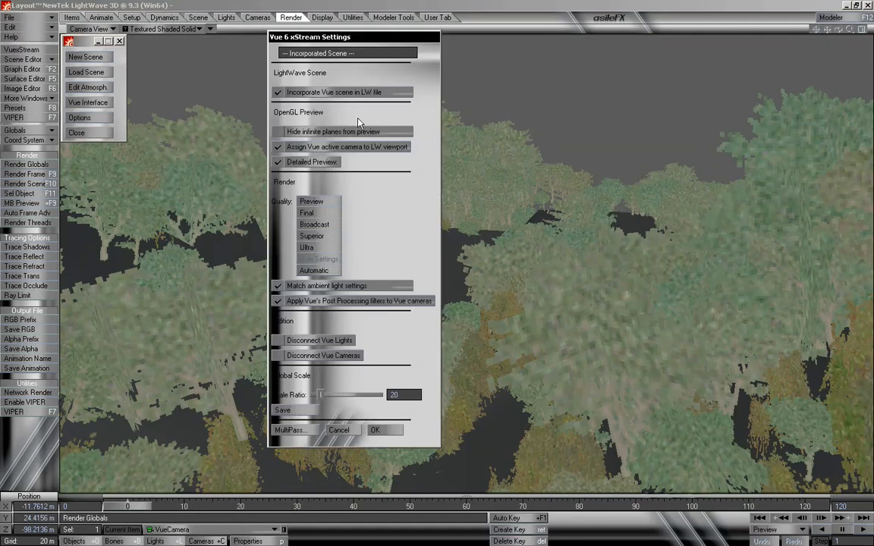
pyautogui.click(391, 432)
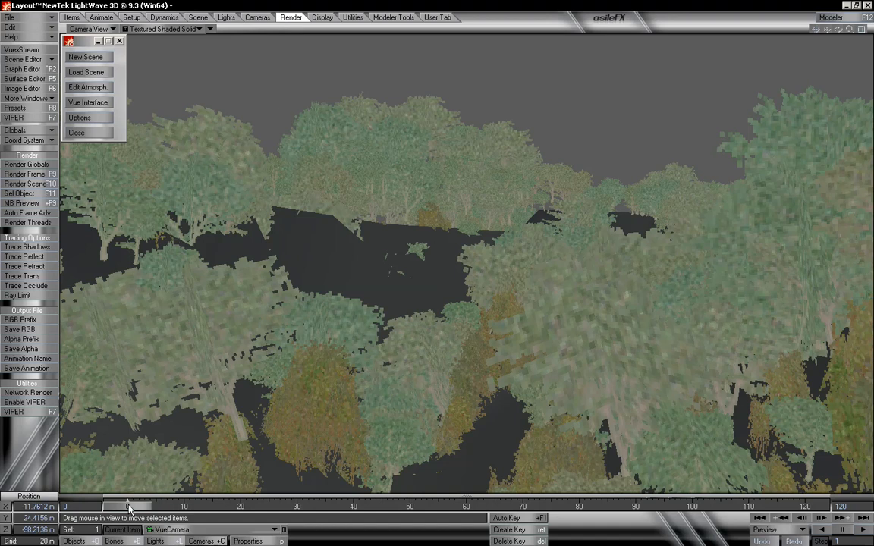
pyautogui.moveTo(128, 505); pyautogui.dragTo(308, 506)
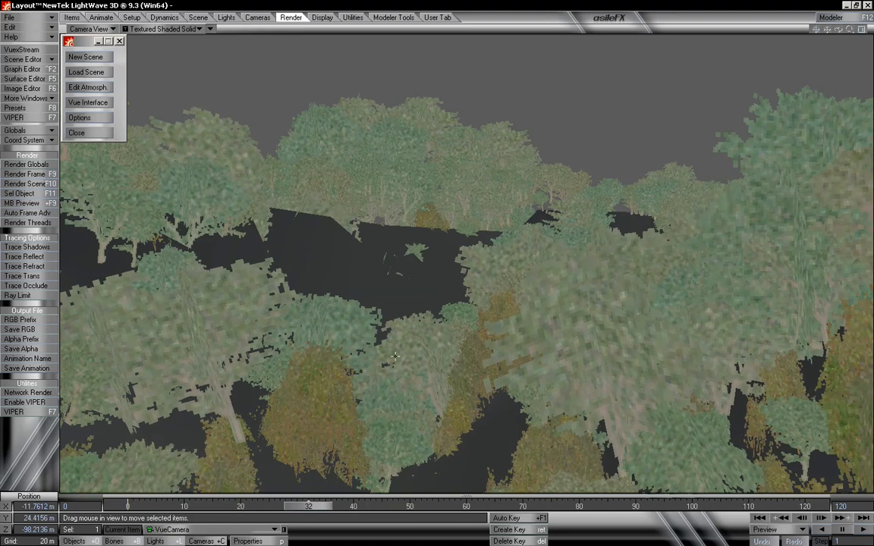
pyautogui.moveTo(308, 506); pyautogui.dragTo(483, 505)
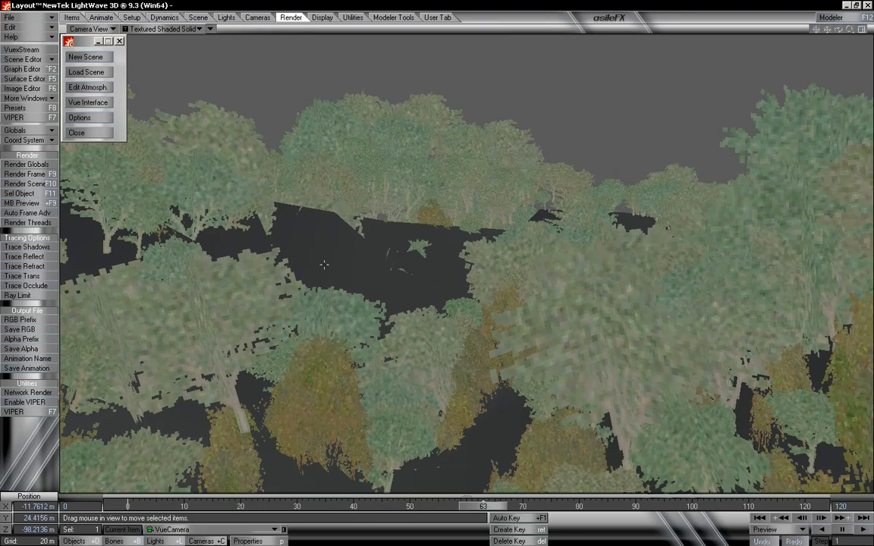
# Select the HV_Clip (1) object and make it unseen by camera in its render properties.
pyautogui.click(75, 541)
pyautogui.click(160, 529)
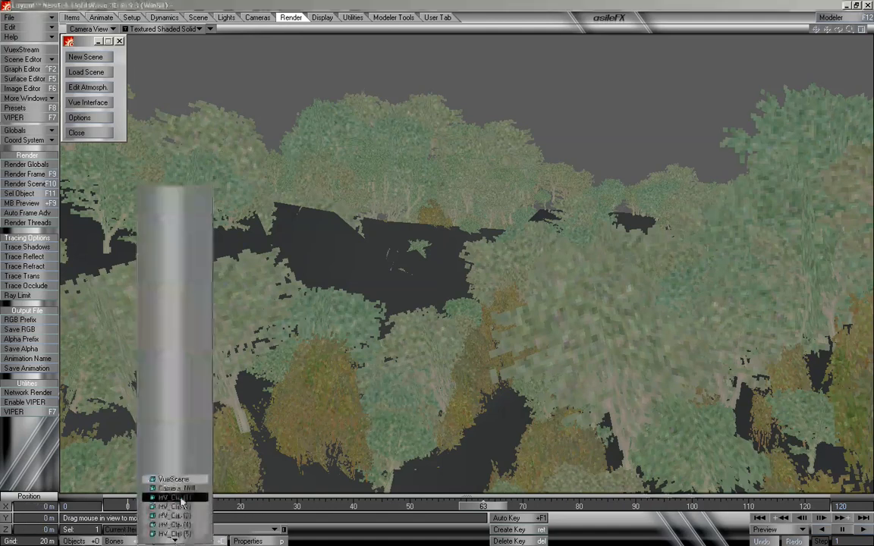
pyautogui.click(179, 498)
pyautogui.press('p')
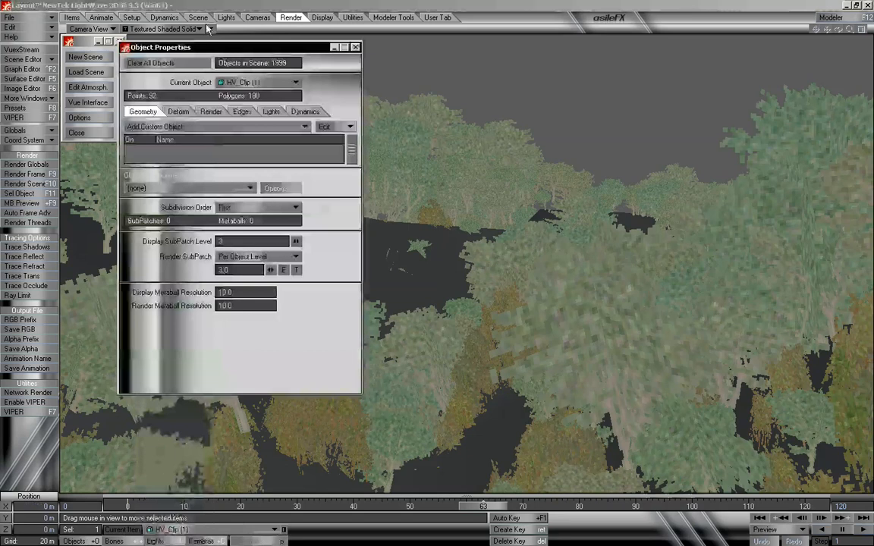
pyautogui.click(207, 112)
pyautogui.moveTo(247, 44); pyautogui.dragTo(283, 46)
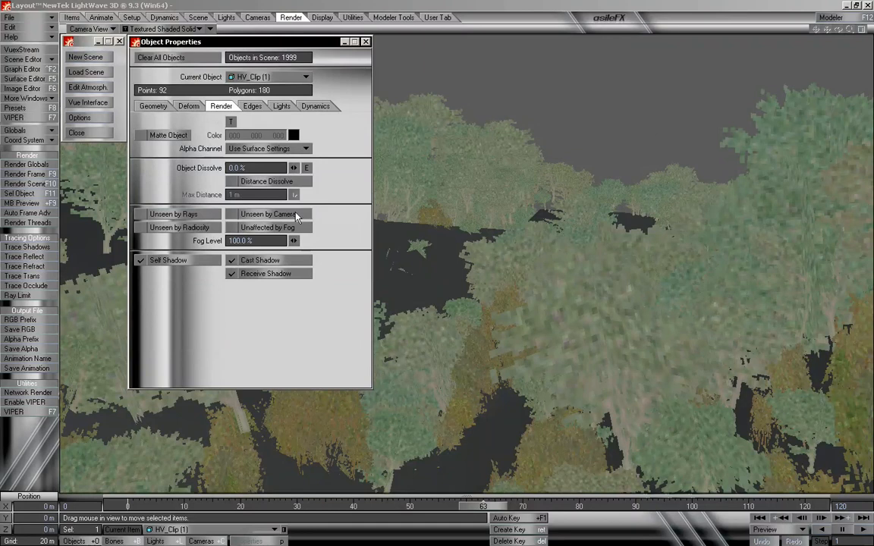
pyautogui.click(252, 215)
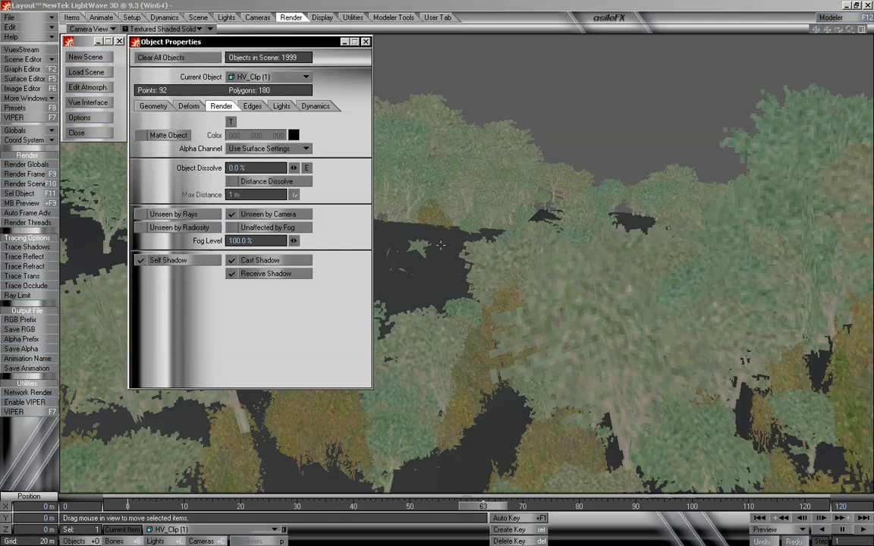
# Set the HV_CLIP surface transparency to 82% and close the surface and object property windows.
pyautogui.click(39, 79)
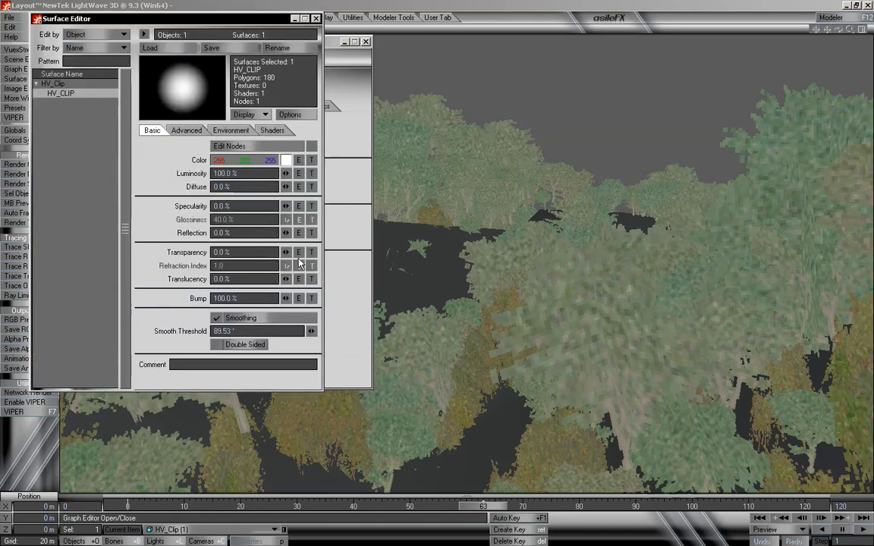
pyautogui.moveTo(283, 251)
pyautogui.mouseDown()
pyautogui.moveTo(333, 252)
pyautogui.moveTo(287, 256)
pyautogui.mouseUp()
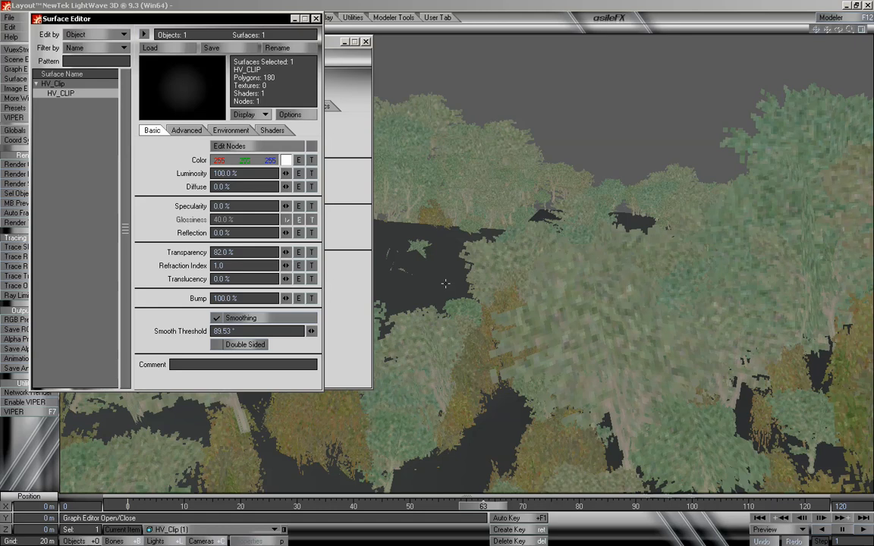
pyautogui.click(316, 18)
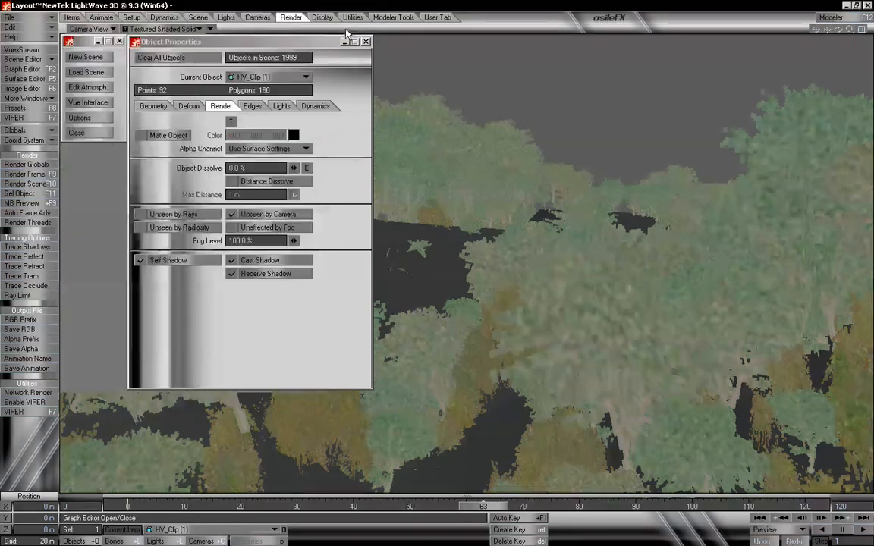
pyautogui.click(366, 42)
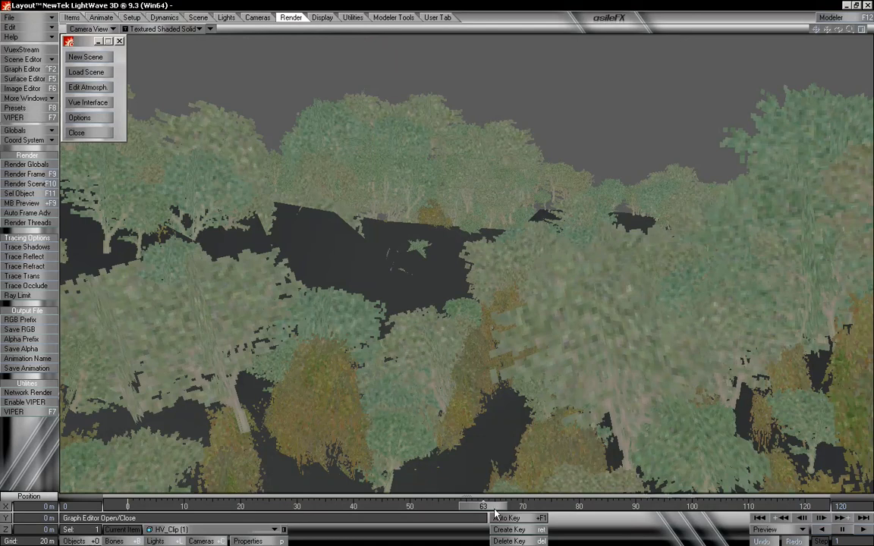
# Return to frame 0, switch to the Vue interface and delete the procedural terrain.
pyautogui.moveTo(483, 506); pyautogui.dragTo(127, 506)
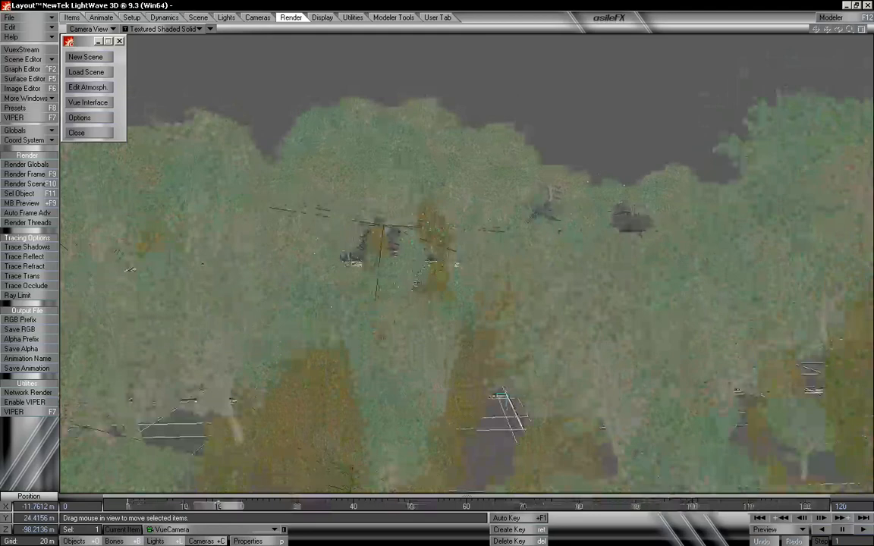
pyautogui.click(91, 103)
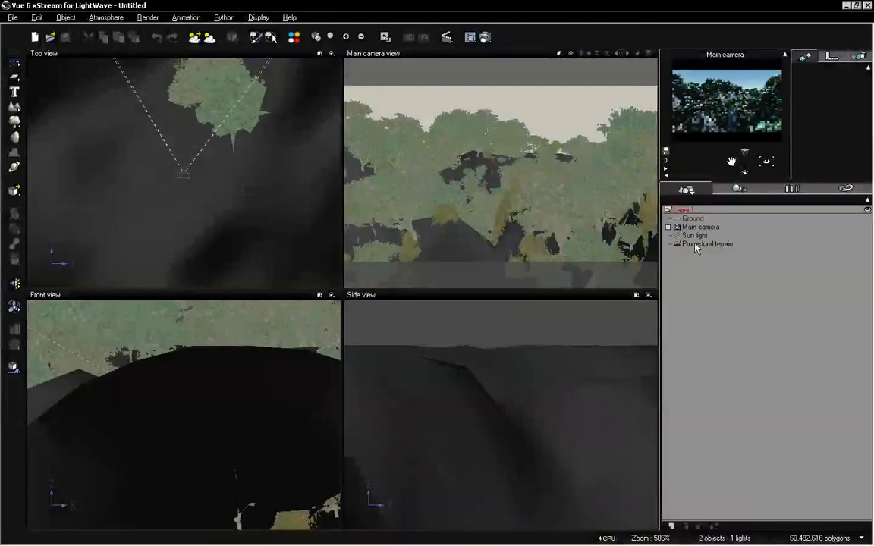
pyautogui.click(698, 244)
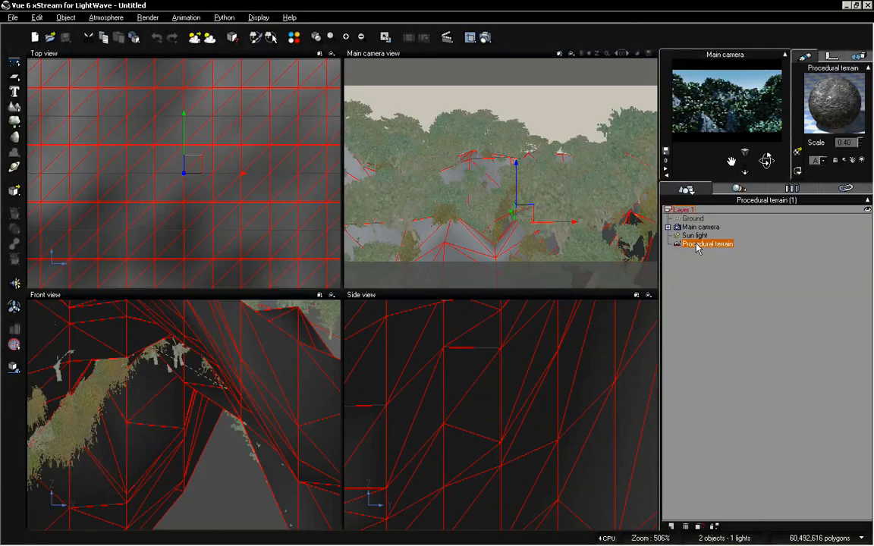
pyautogui.press('Delete')
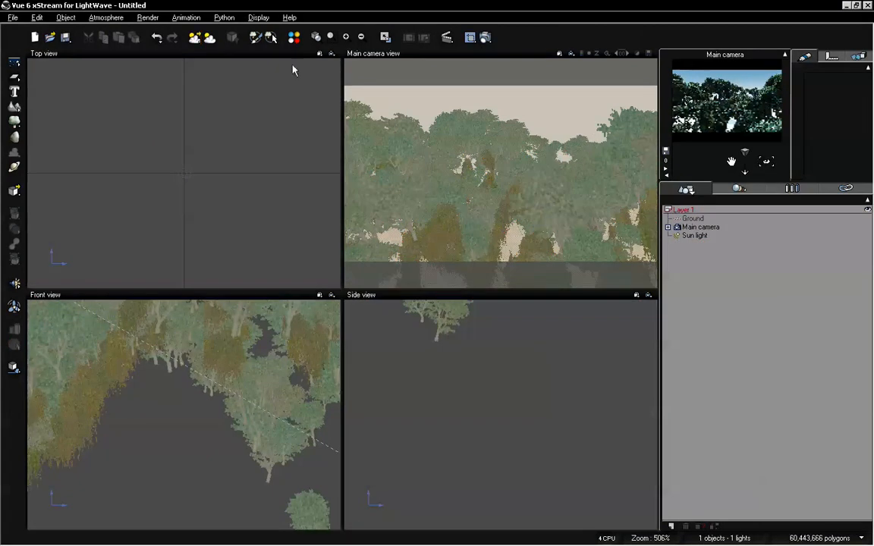
# Clear all painted EcoSystem instances from the Vue scene and return to Layout.
pyautogui.click(255, 37)
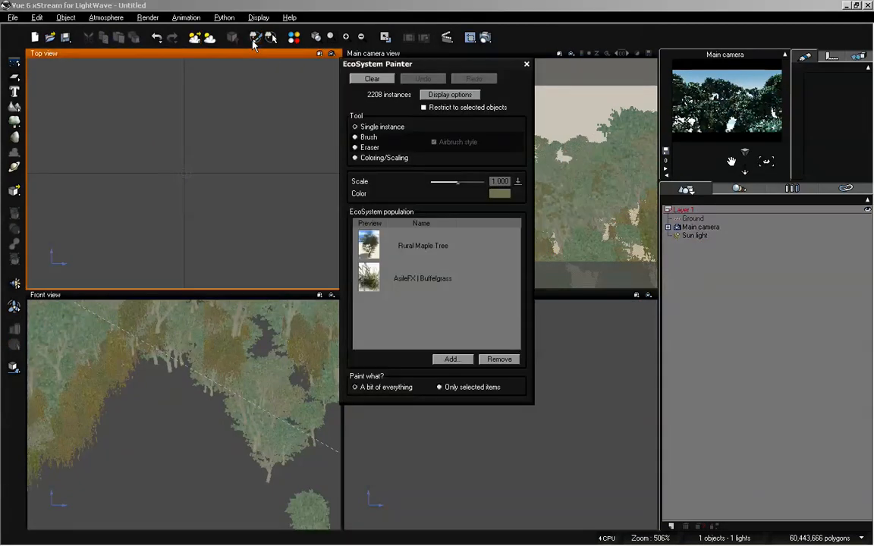
pyautogui.click(371, 79)
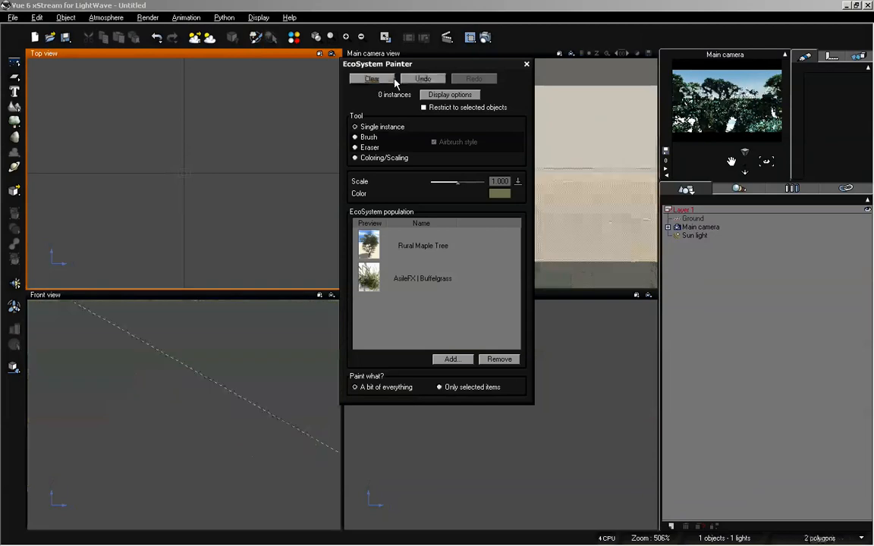
pyautogui.click(526, 64)
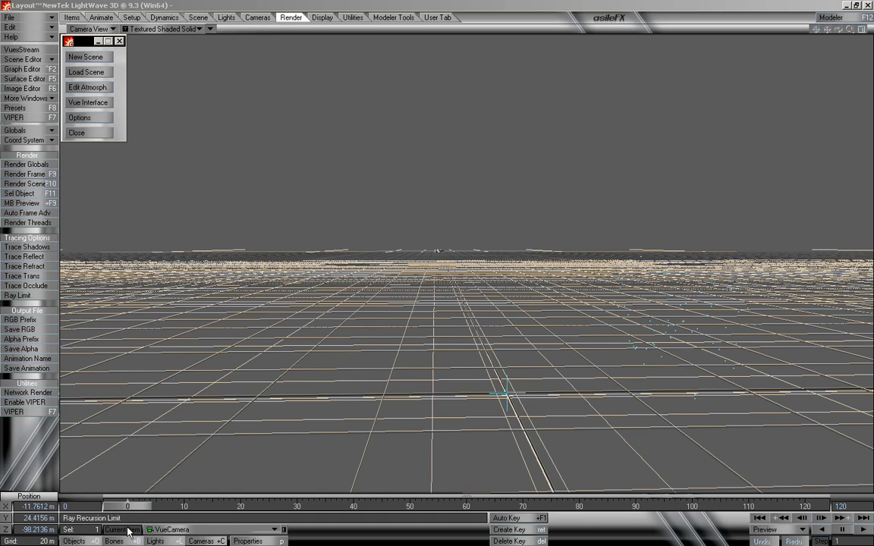
# Scrub through the particle animation, return to frame 0, and enable the HyperVoxels 3.0 volumetric in place of xStream.
pyautogui.moveTo(131, 506); pyautogui.dragTo(804, 506)
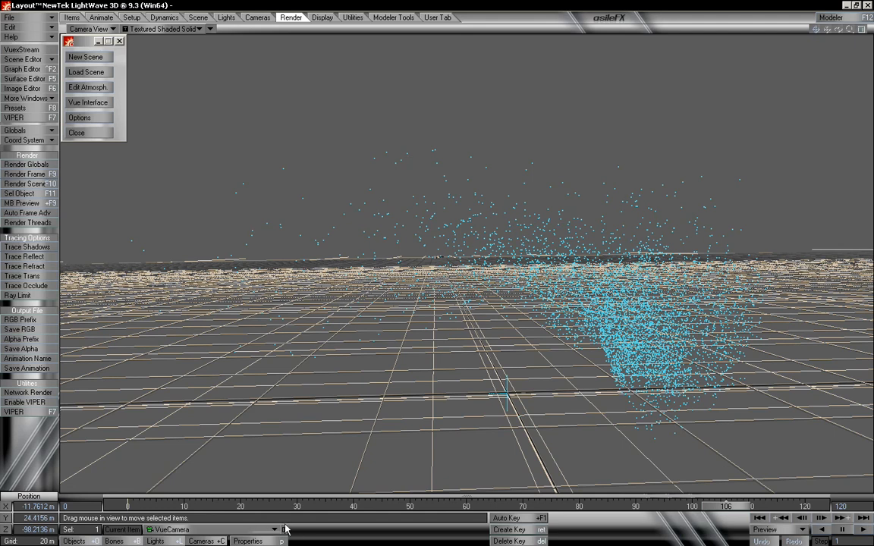
pyautogui.moveTo(729, 506); pyautogui.dragTo(128, 505)
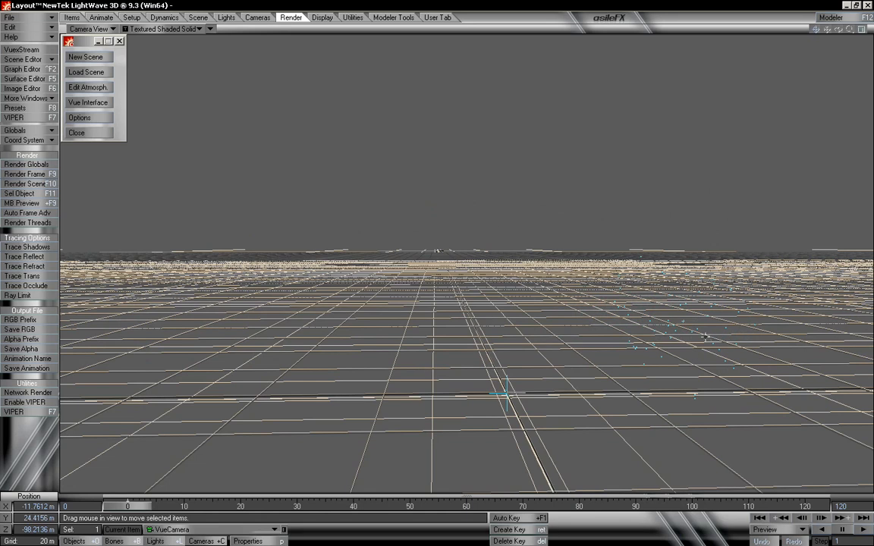
pyautogui.hotkey('ctrl', 'F6')
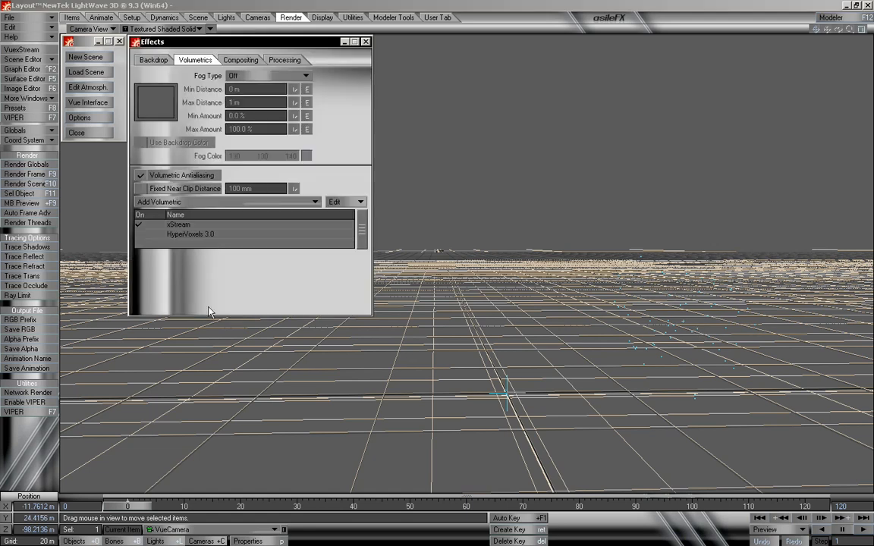
pyautogui.click(140, 234)
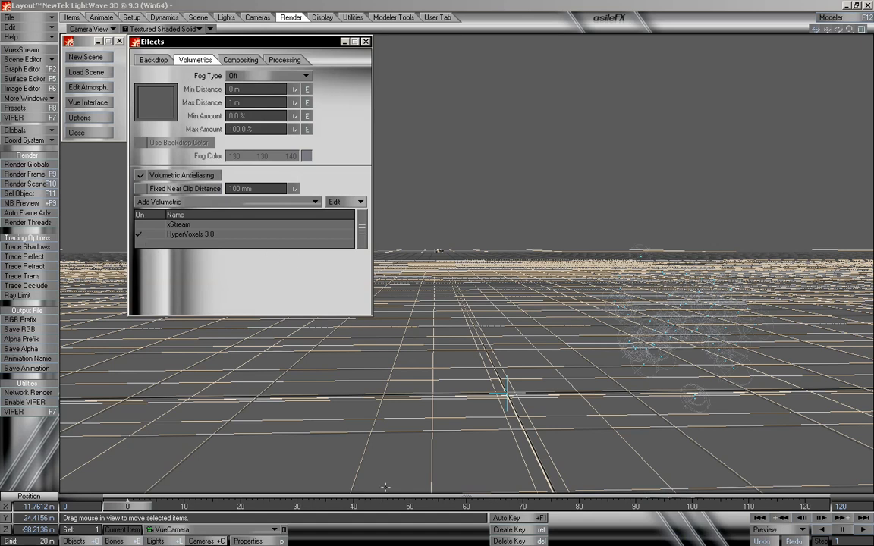
# At frame 102, open the HyperVoxels 3.0 settings with a VIPER preview and select the Main_HV_Emit object.
pyautogui.moveTo(146, 508); pyautogui.dragTo(703, 507)
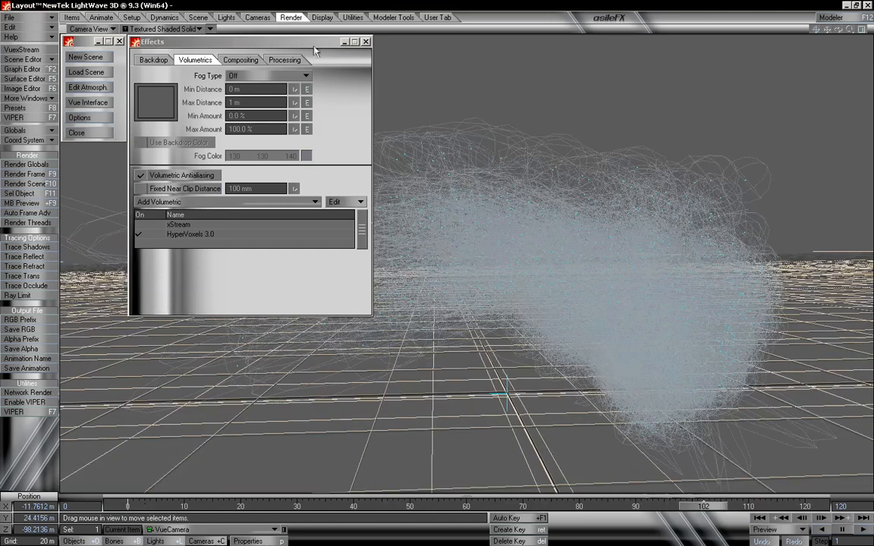
pyautogui.moveTo(260, 41); pyautogui.dragTo(265, 72)
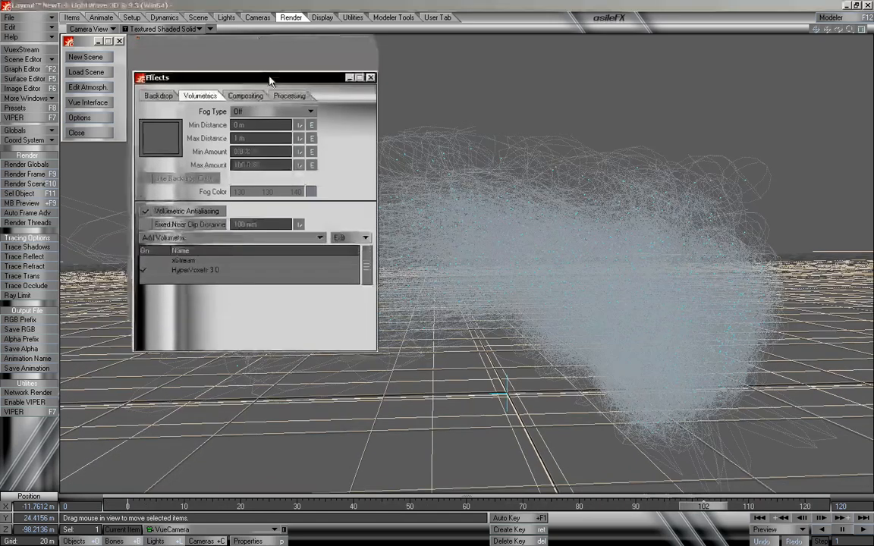
pyautogui.doubleClick(199, 264)
pyautogui.moveTo(389, 139); pyautogui.dragTo(322, 80)
pyautogui.click(31, 119)
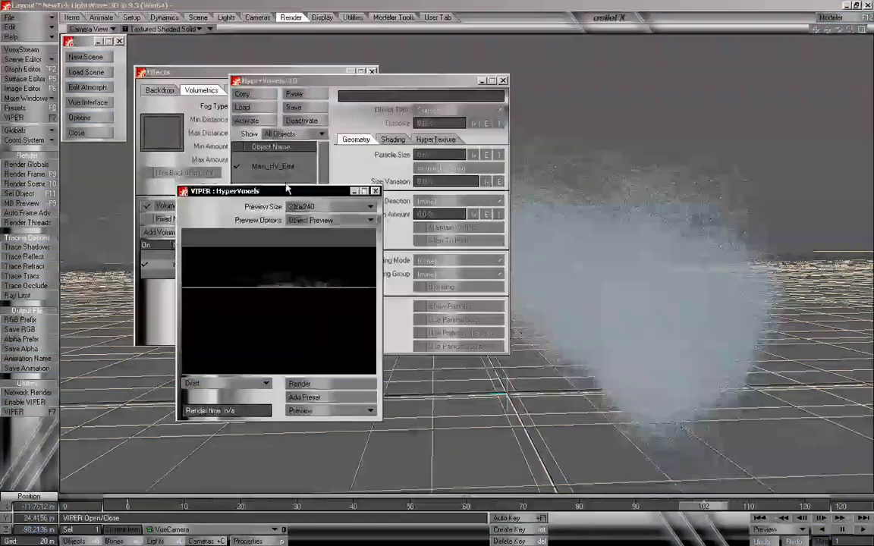
pyautogui.moveTo(250, 191); pyautogui.dragTo(88, 85)
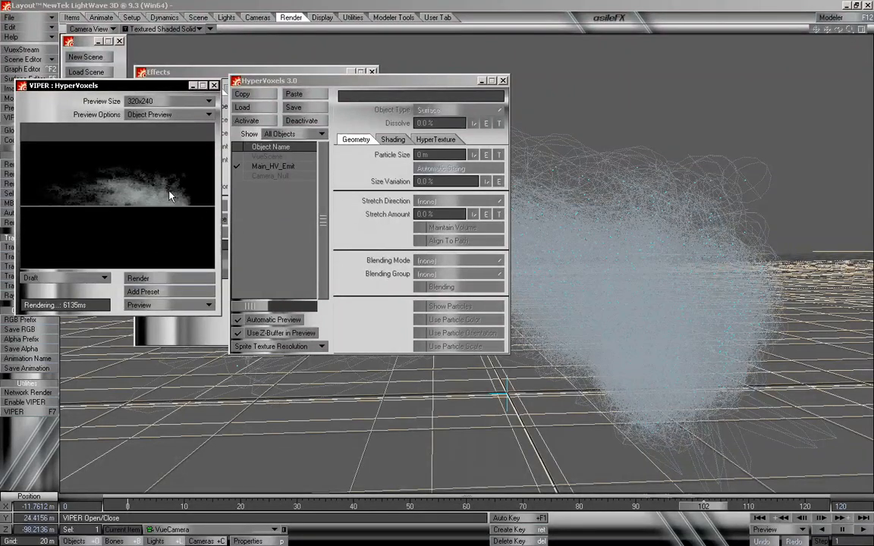
pyautogui.click(273, 166)
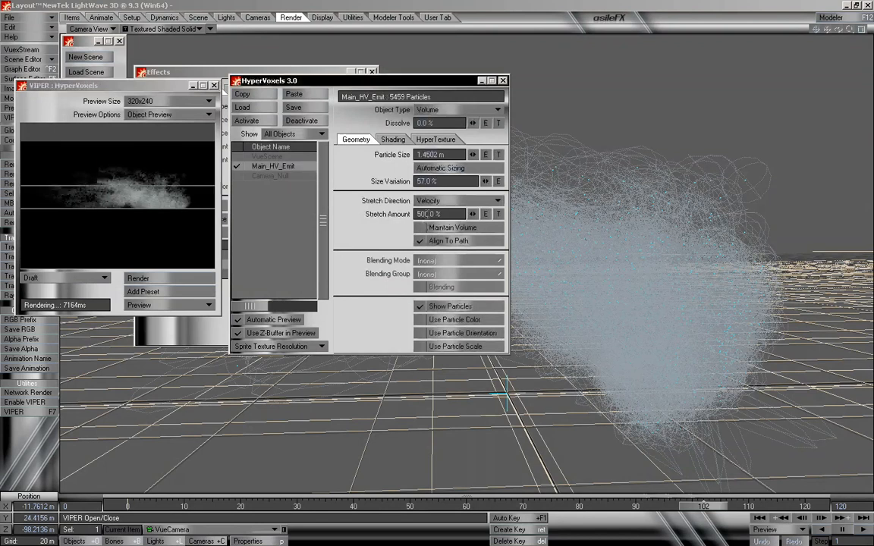
# Raise the Main_HV_Emit shading density to 87%, then close the HyperVoxels settings and the VIPER preview.
pyautogui.click(400, 141)
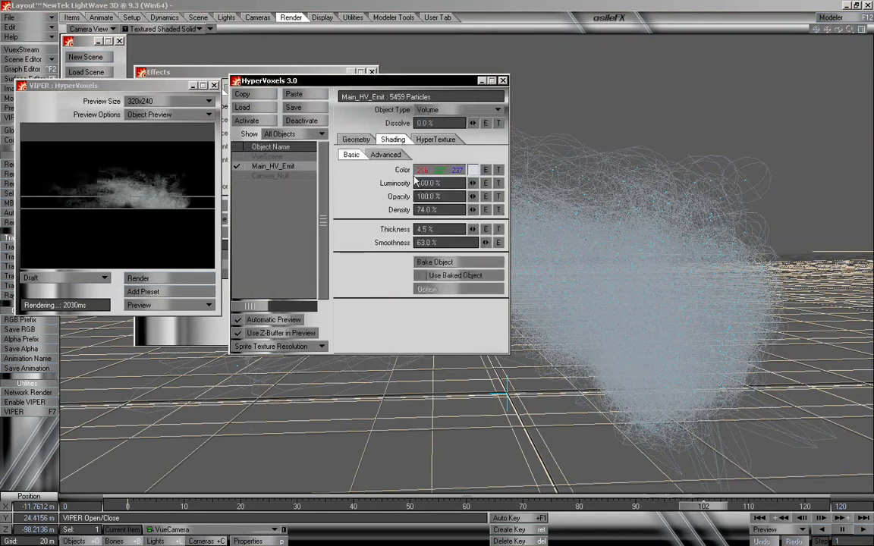
pyautogui.moveTo(472, 210); pyautogui.dragTo(474, 213)
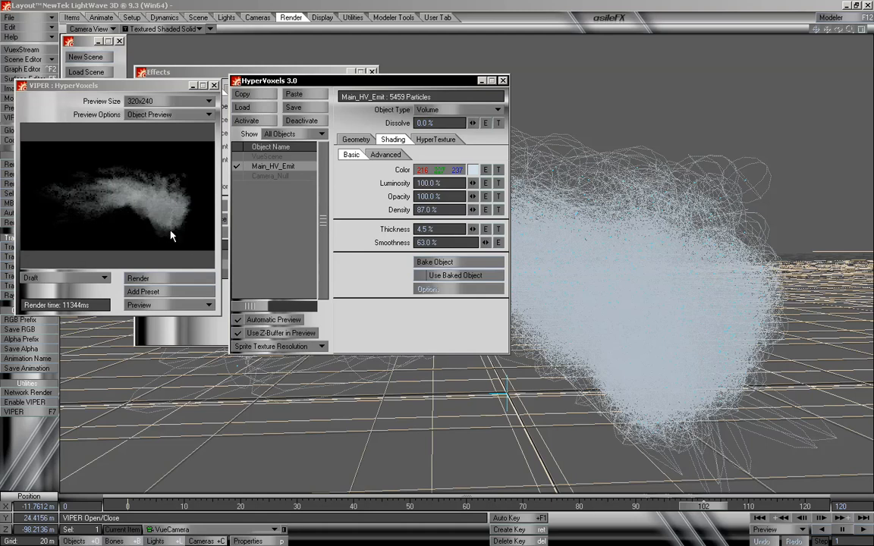
pyautogui.click(502, 80)
pyautogui.click(214, 85)
pyautogui.moveTo(279, 73); pyautogui.dragTo(273, 42)
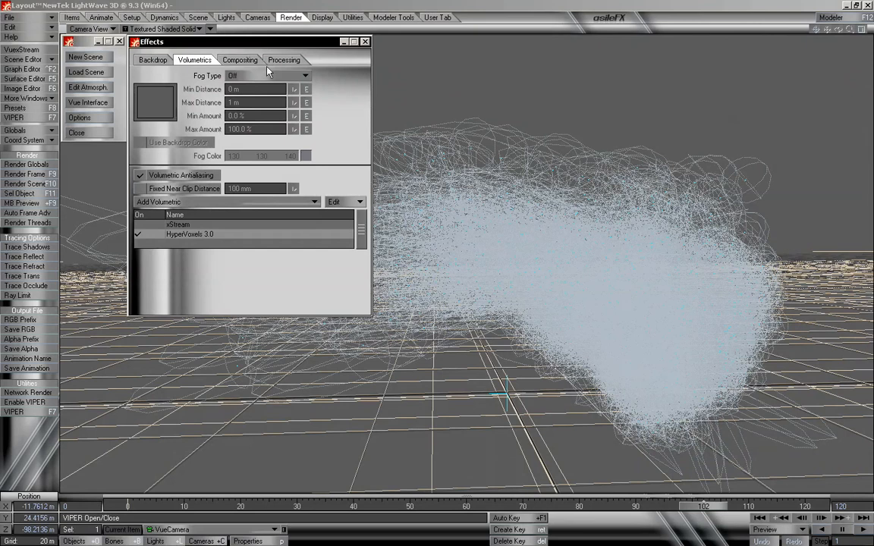
# Examine the clipblur and Blurred image sequences in the Image Editor, scrubbing through the clipblur matte frames.
pyautogui.press('F6')
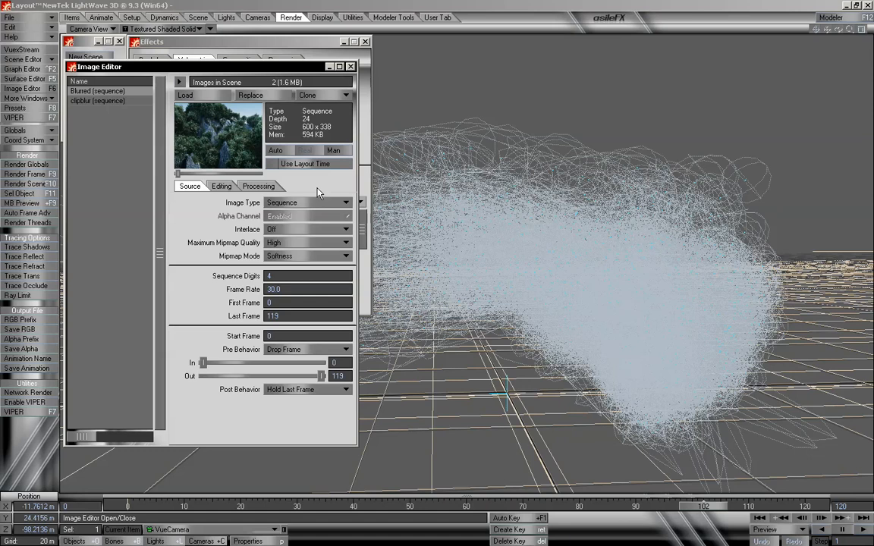
pyautogui.click(106, 90)
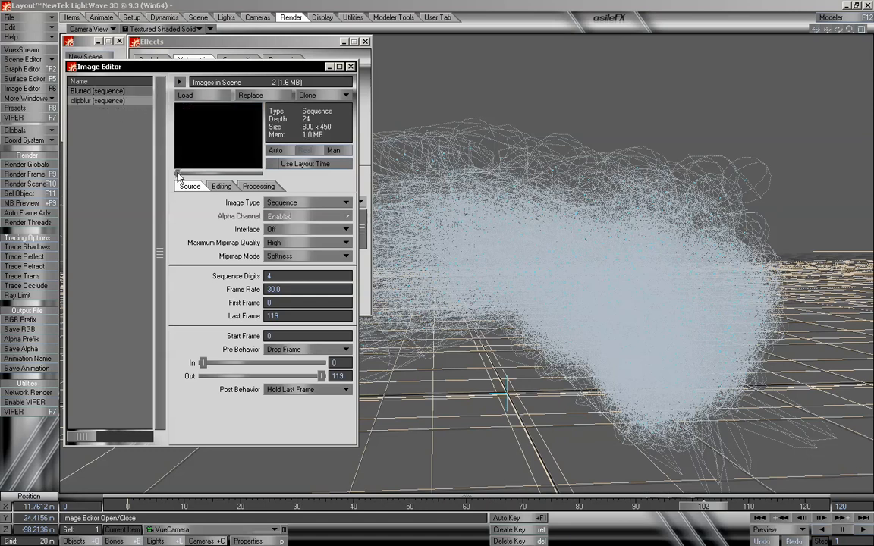
pyautogui.moveTo(178, 175); pyautogui.dragTo(249, 163)
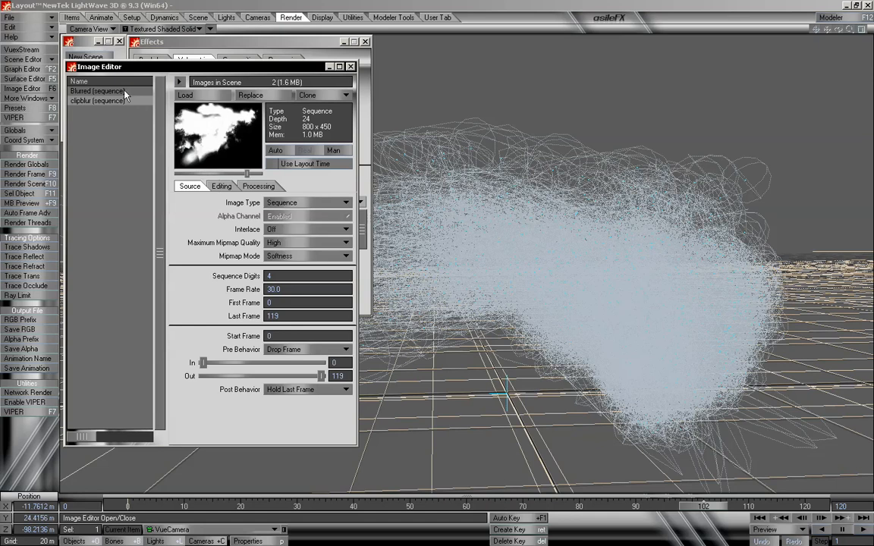
pyautogui.moveTo(245, 176)
pyautogui.mouseDown()
pyautogui.moveTo(261, 178)
pyautogui.moveTo(217, 176)
pyautogui.moveTo(246, 183)
pyautogui.mouseUp()
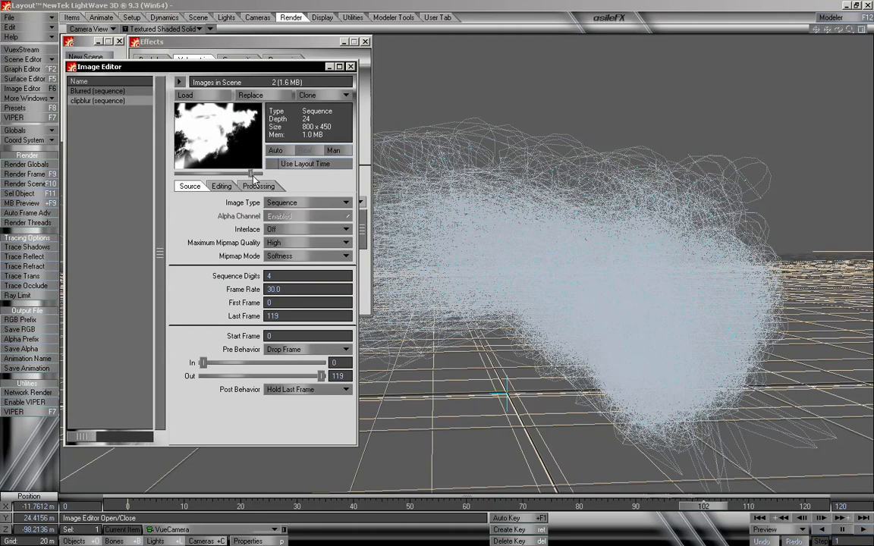
pyautogui.moveTo(254, 180); pyautogui.dragTo(170, 191)
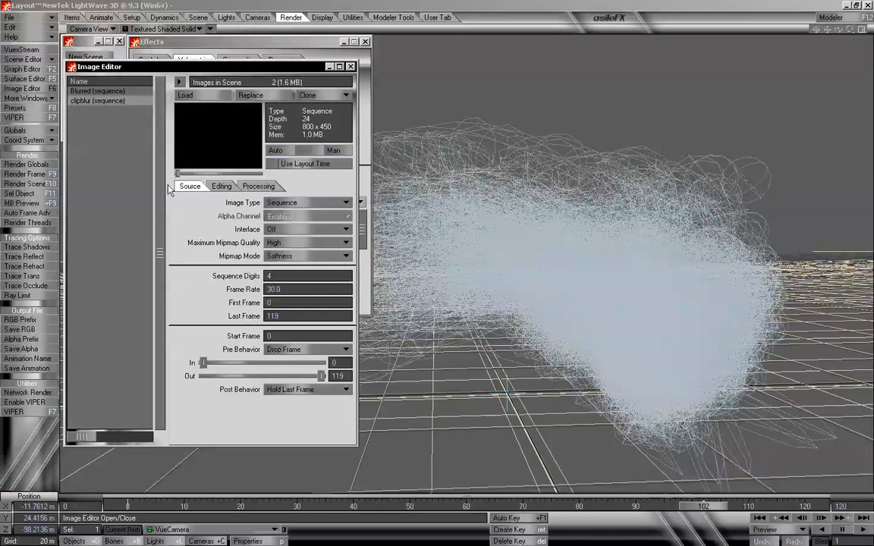
pyautogui.click(70, 90)
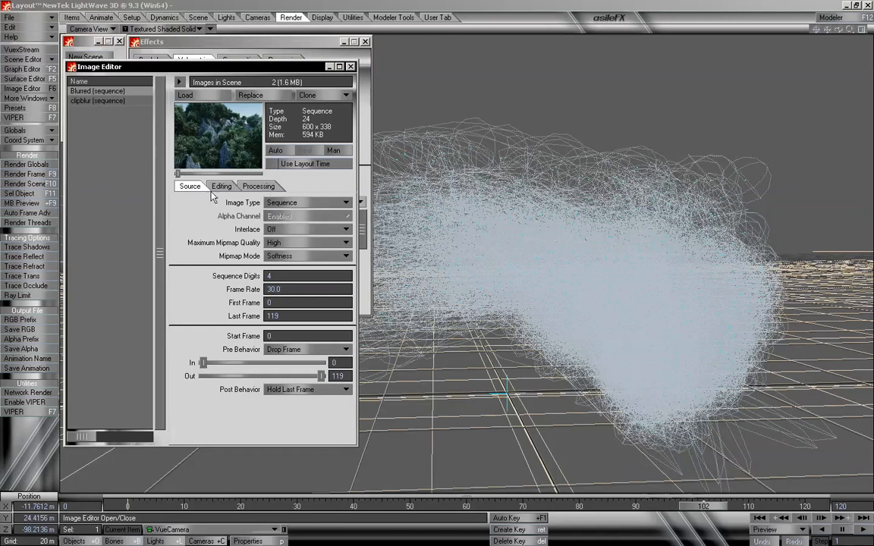
pyautogui.moveTo(175, 178); pyautogui.dragTo(169, 203)
# Assign the Blurred sequence as both the background image and the foreground image in the compositing effects.
pyautogui.moveTo(273, 67); pyautogui.dragTo(274, 118)
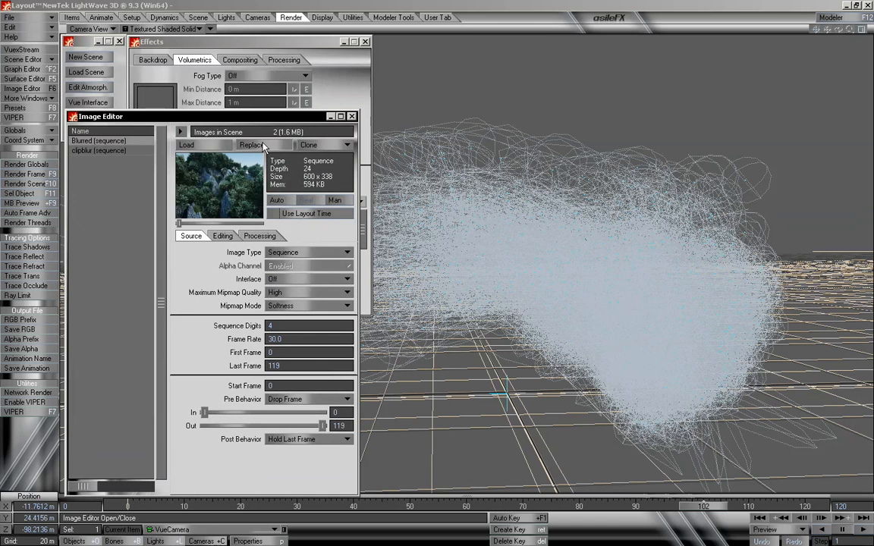
pyautogui.click(240, 60)
pyautogui.moveTo(245, 43); pyautogui.dragTo(474, 35)
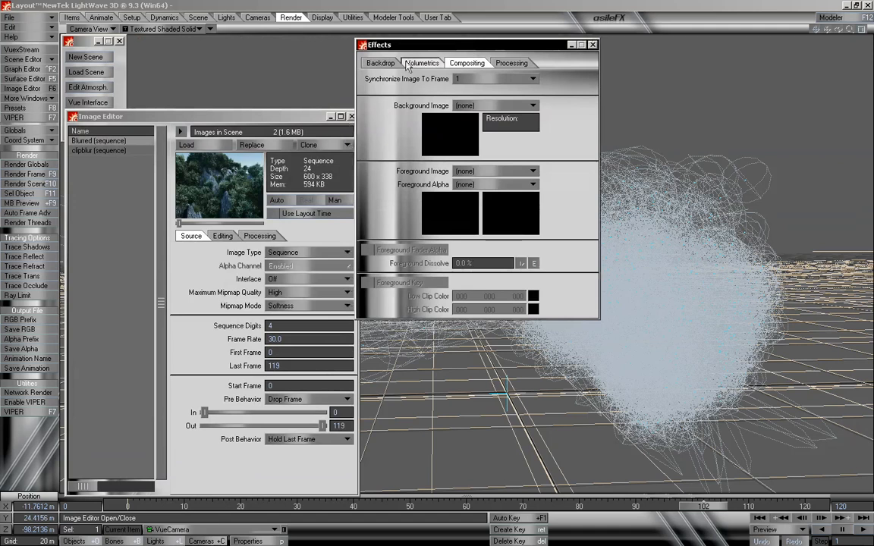
pyautogui.click(497, 106)
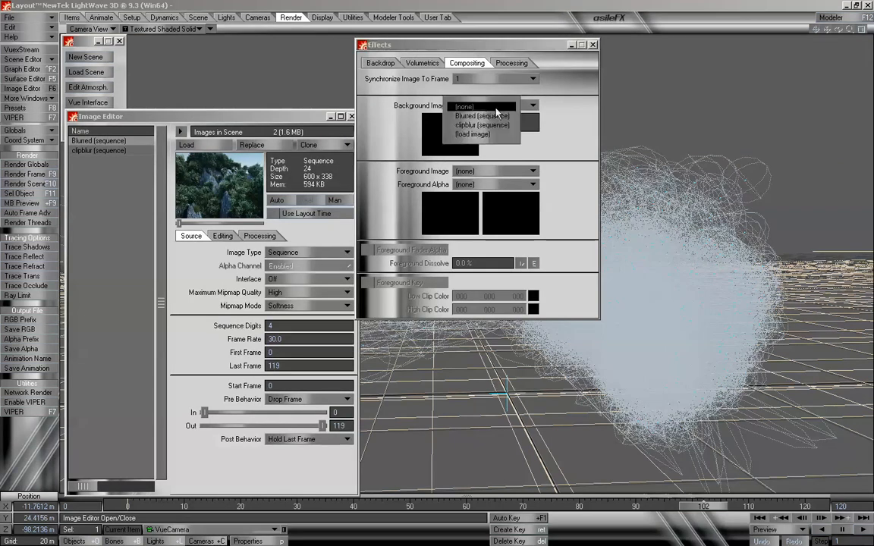
pyautogui.click(487, 116)
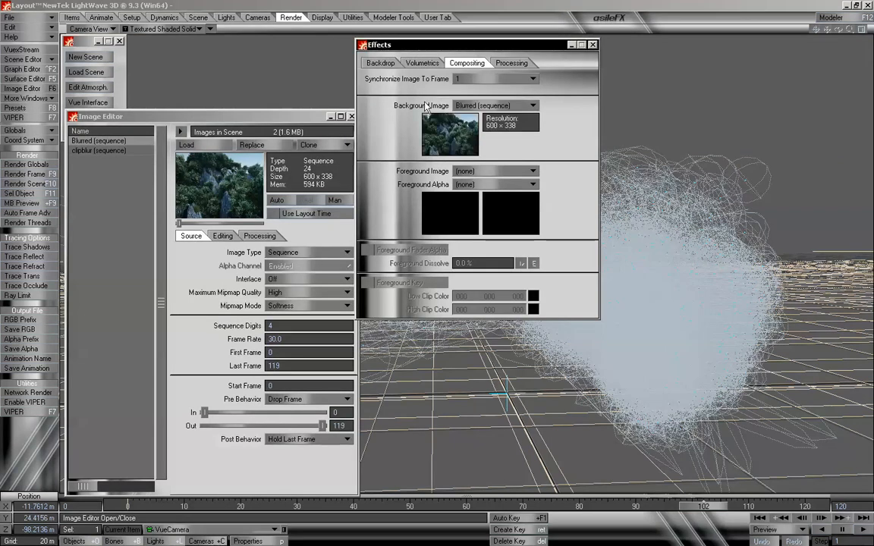
pyautogui.click(181, 226)
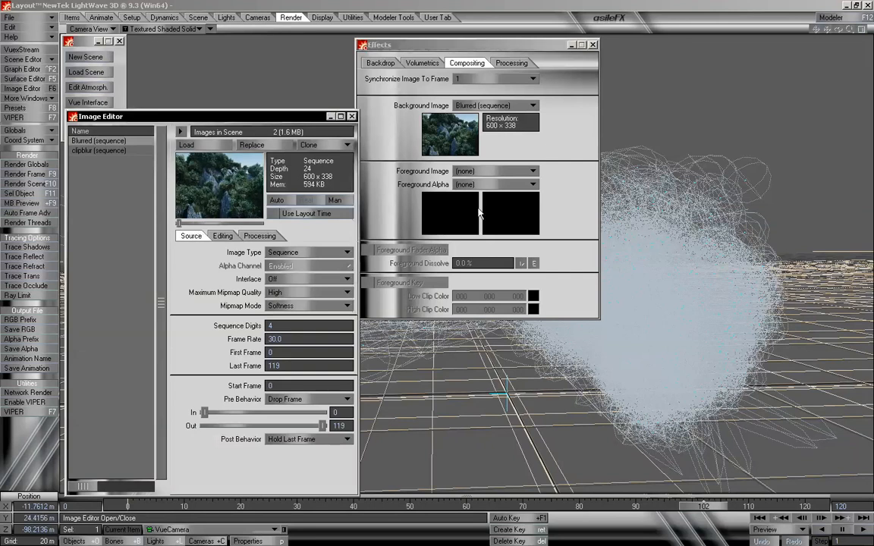
pyautogui.click(491, 172)
pyautogui.click(495, 182)
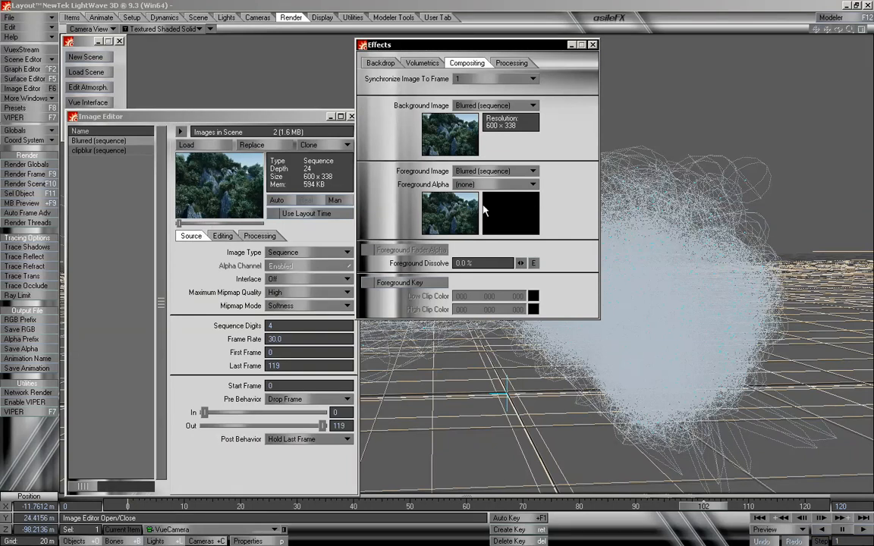
# Assign the clipblur sequence as the foreground alpha and scrub through its matte frames in the Image Editor.
pyautogui.click(489, 184)
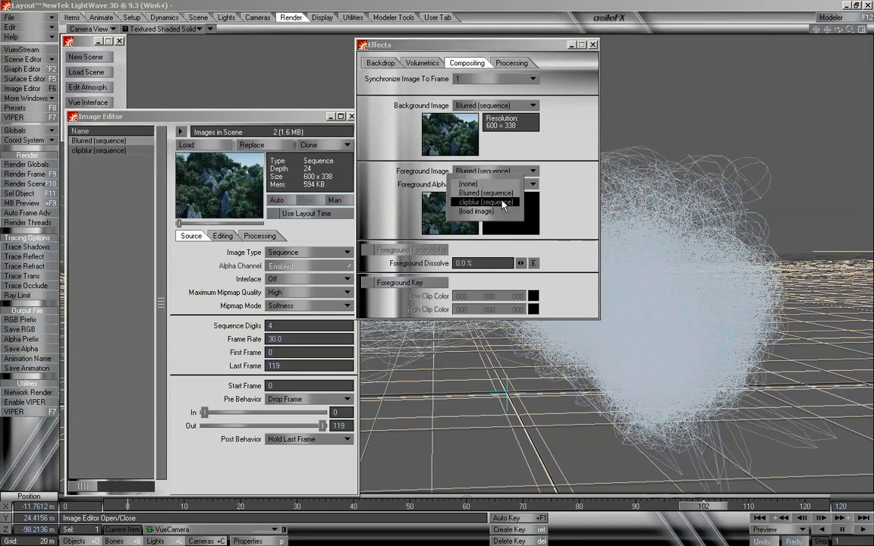
pyautogui.click(502, 203)
pyautogui.click(99, 150)
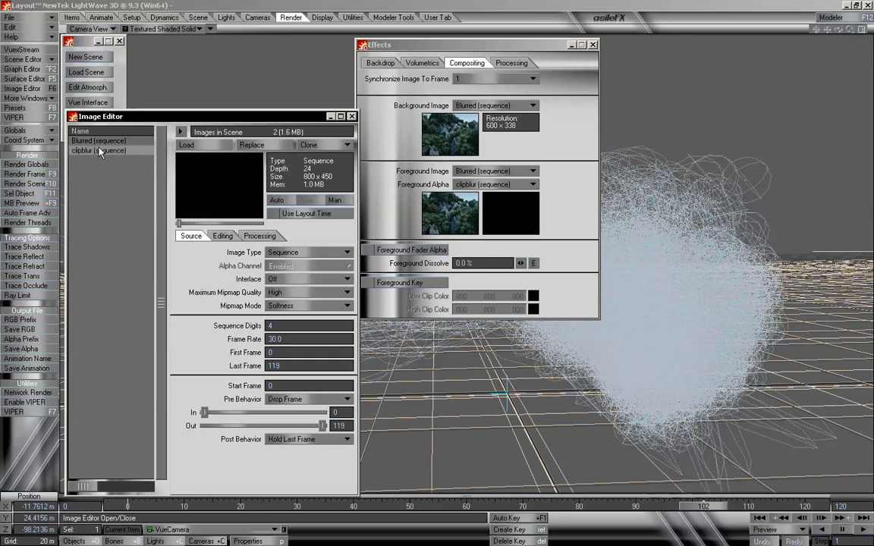
pyautogui.moveTo(182, 220); pyautogui.dragTo(245, 225)
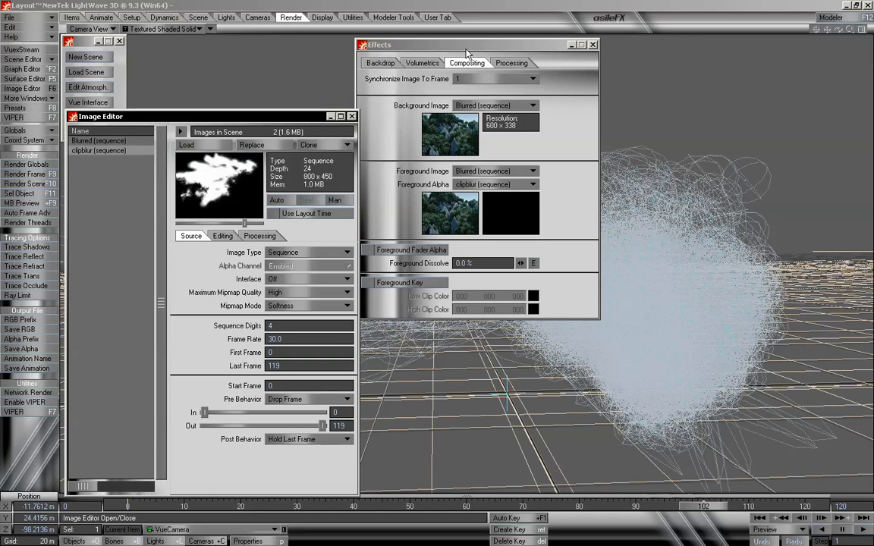
pyautogui.click(389, 42)
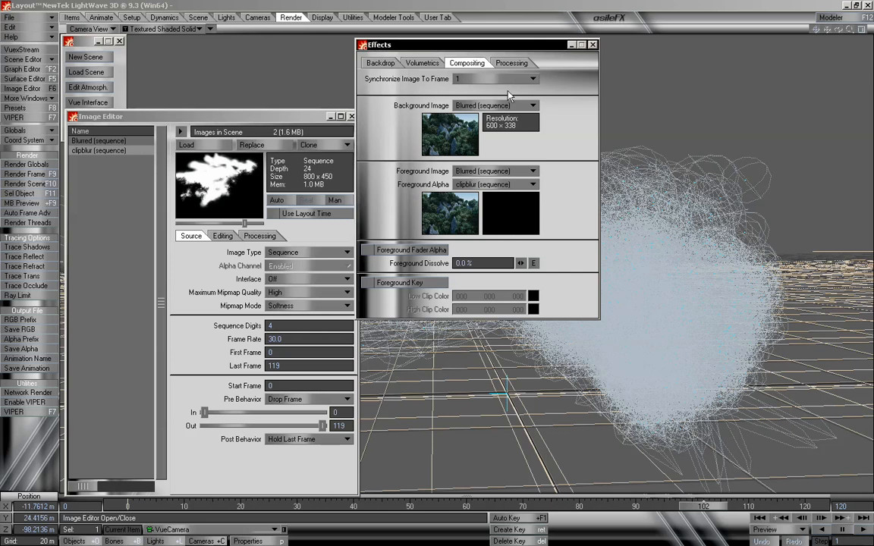
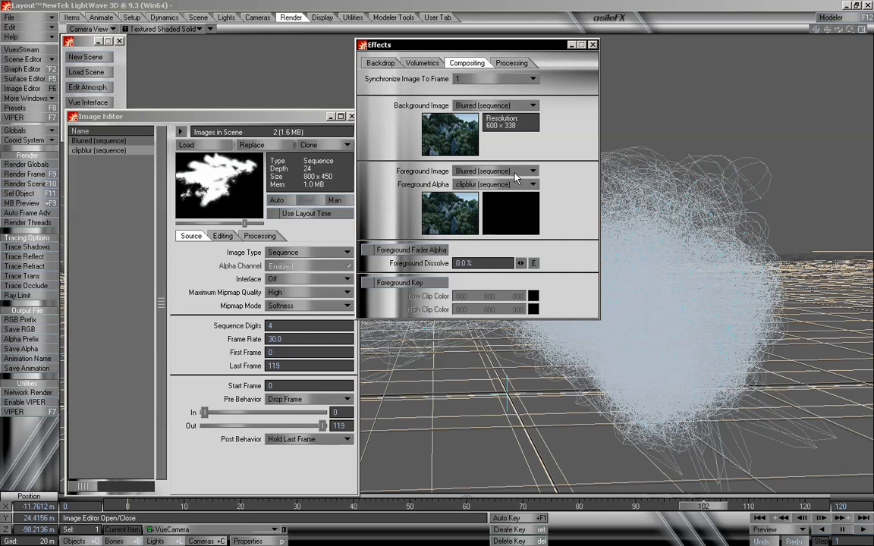
# Switch the Foreground Fader Alpha option on and back off in the compositing effects.
pyautogui.click(464, 172)
pyautogui.click(578, 167)
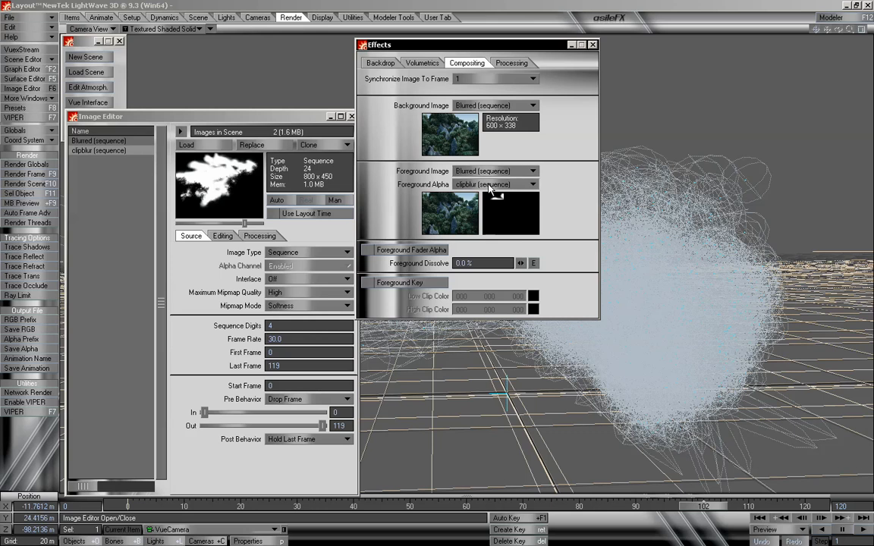
pyautogui.click(367, 251)
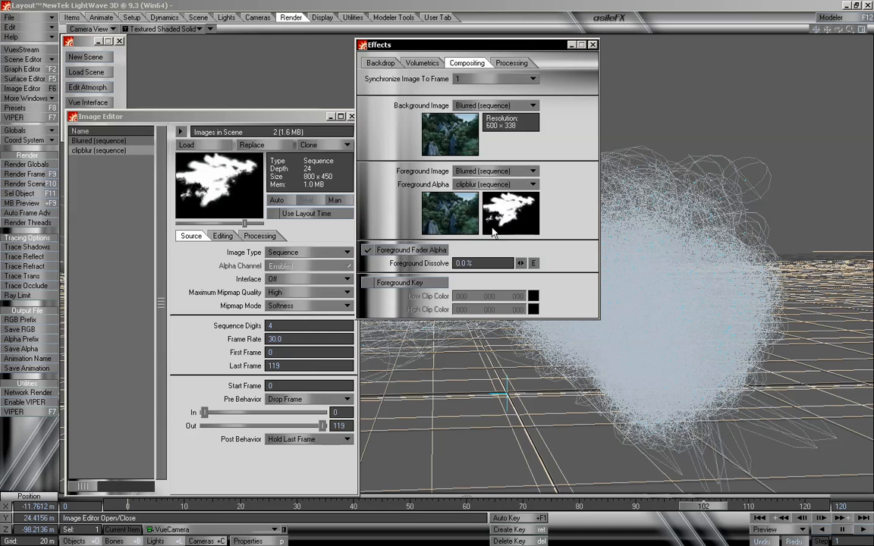
pyautogui.click(416, 250)
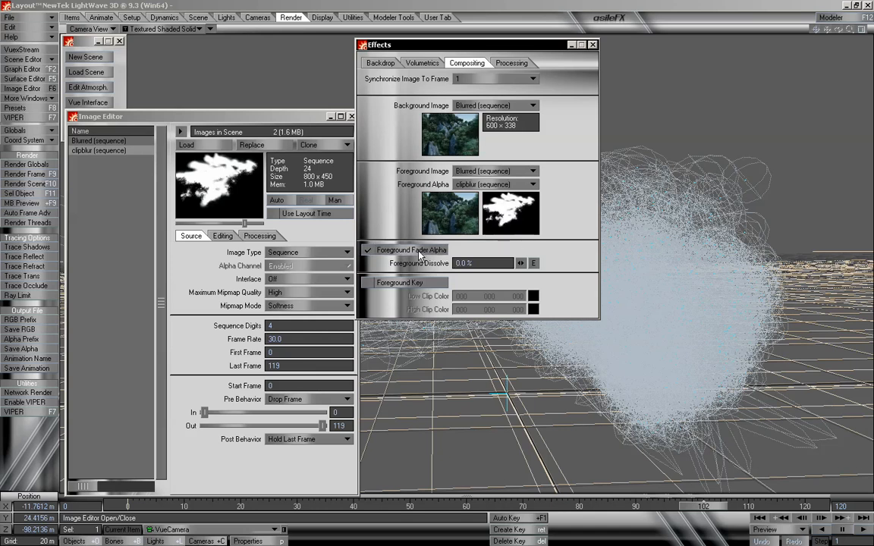
# Clear the foreground image in the compositing effects by setting it to none.
pyautogui.click(496, 172)
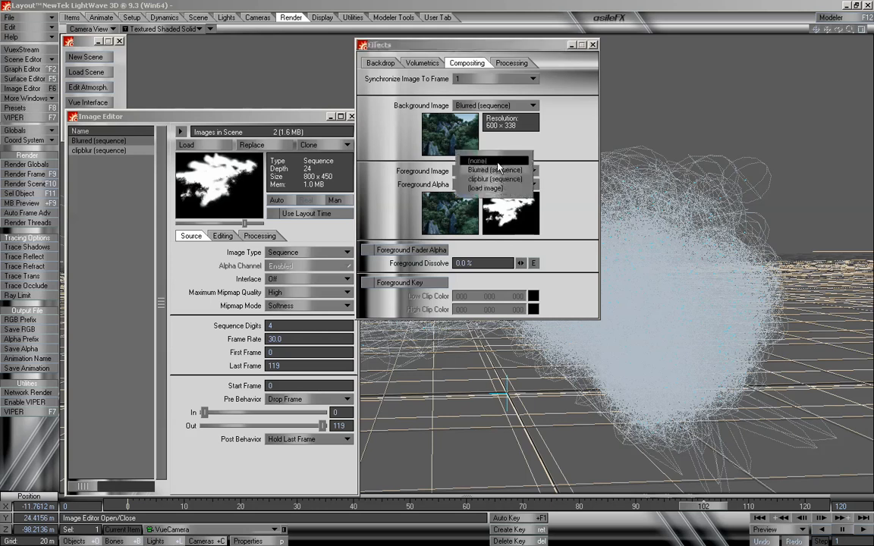
pyautogui.click(486, 160)
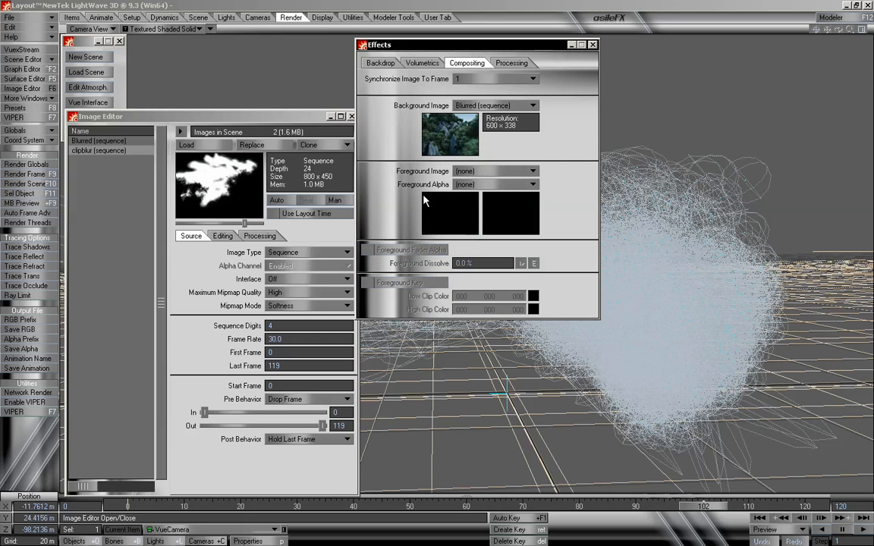
pyautogui.moveTo(507, 48); pyautogui.dragTo(507, 68)
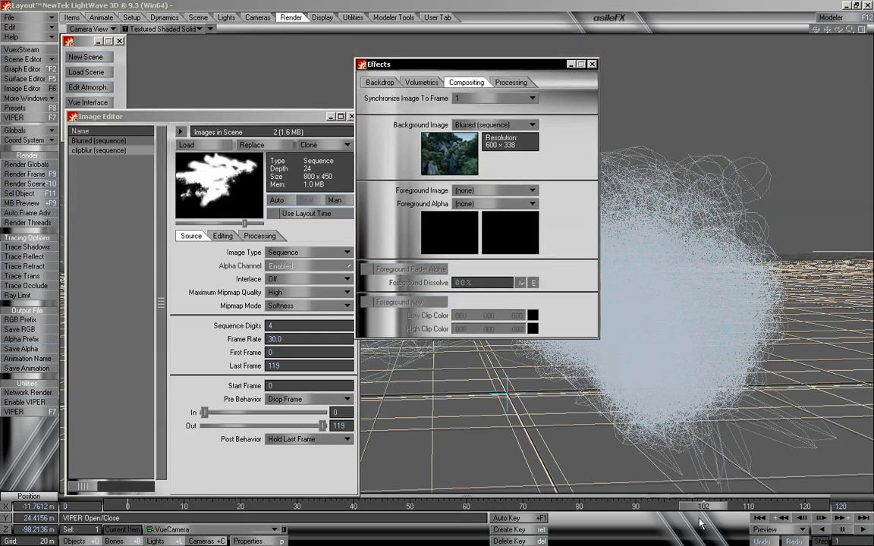
# At frame 97, open the VIPER preview and the HyperVoxels 3.0 volumetric settings, and render the particle cloud preview.
pyautogui.moveTo(703, 508); pyautogui.dragTo(673, 507)
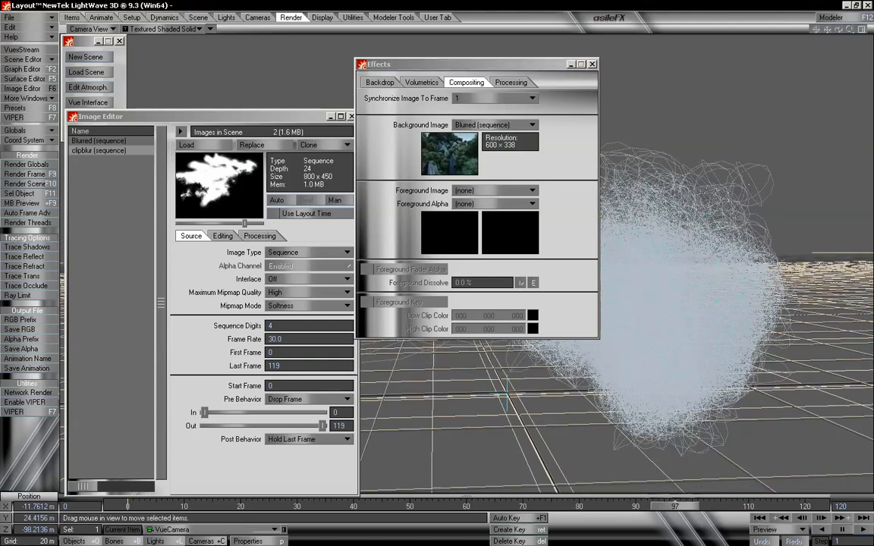
pyautogui.click(31, 118)
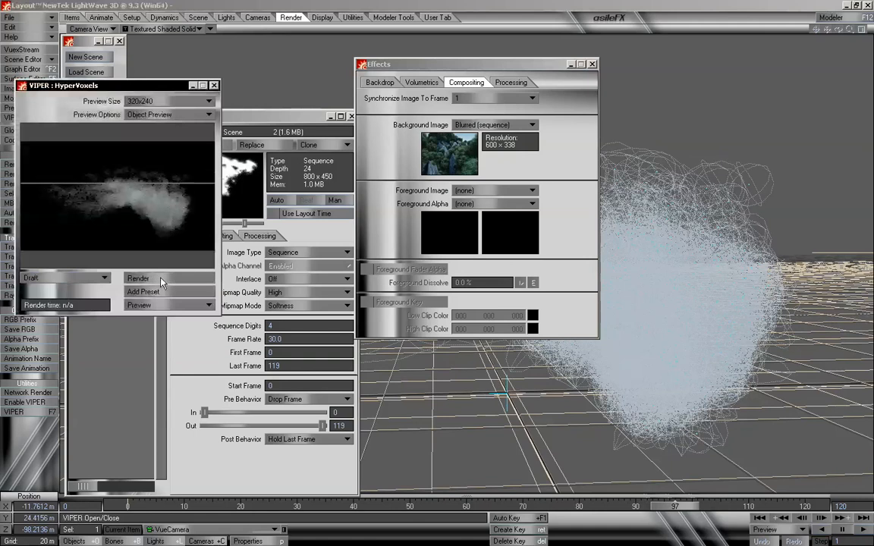
pyautogui.moveTo(114, 85); pyautogui.dragTo(144, 65)
pyautogui.click(421, 82)
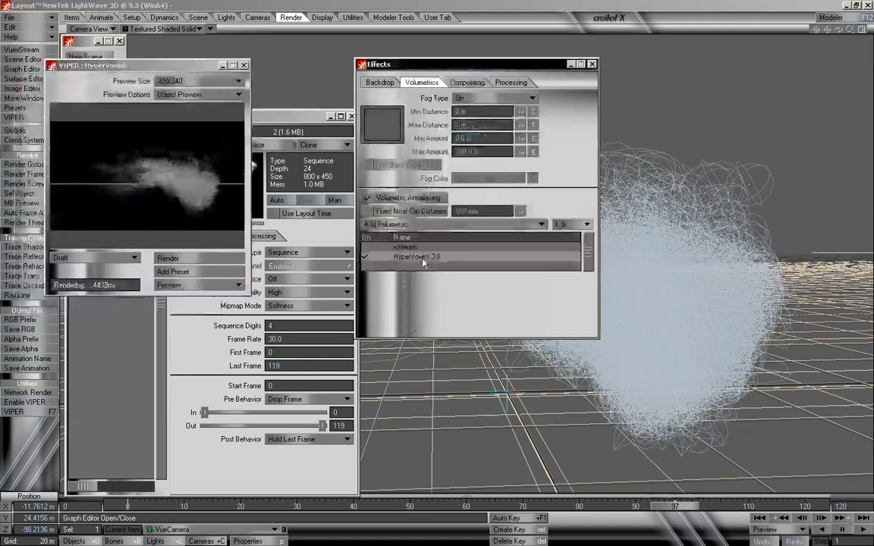
pyautogui.doubleClick(423, 259)
pyautogui.moveTo(364, 81); pyautogui.dragTo(398, 56)
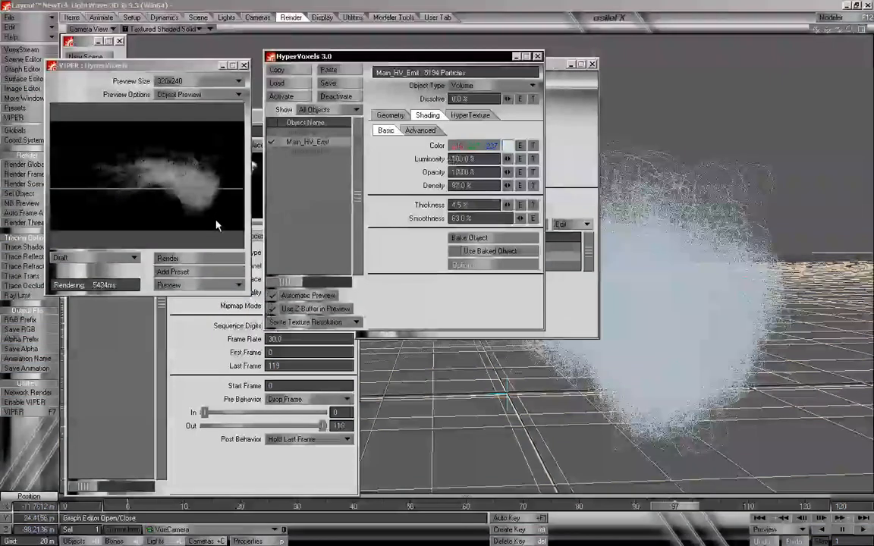
pyautogui.click(216, 260)
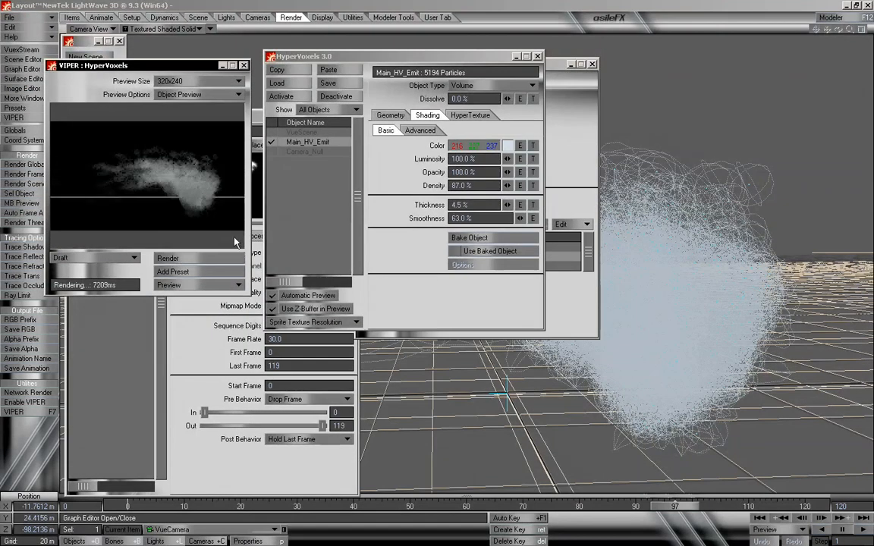
# Arrange the HyperVoxels 3.0 and Effects windows side by side, clear of the VIPER preview.
pyautogui.moveTo(373, 62); pyautogui.dragTo(359, 131)
pyautogui.click(387, 64)
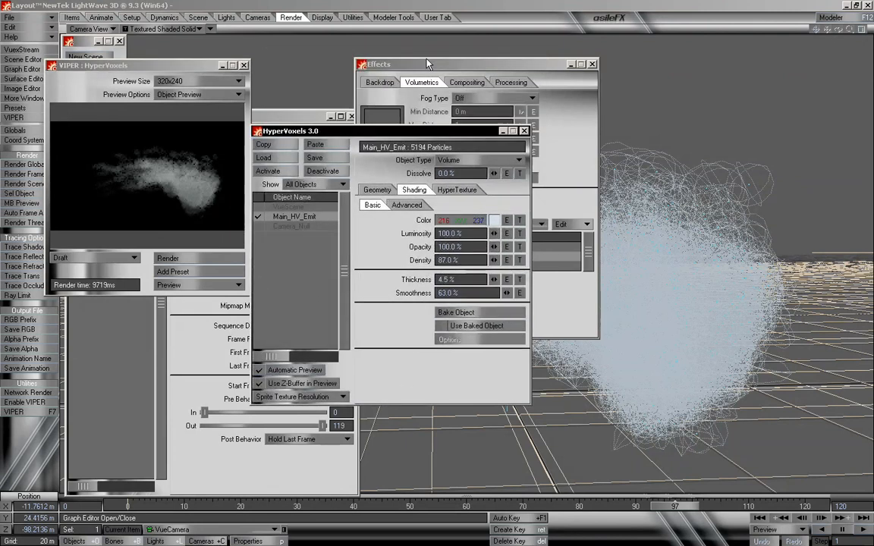
pyautogui.click(429, 63)
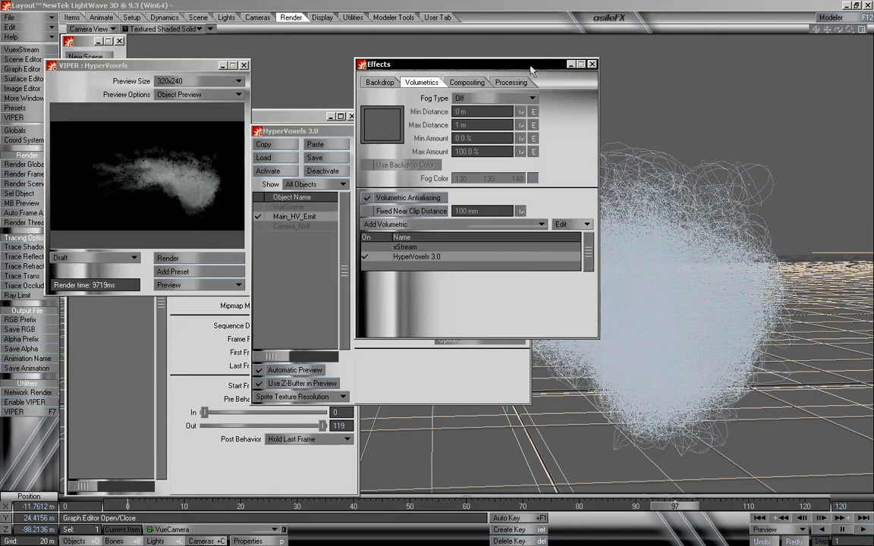
pyautogui.moveTo(504, 70)
pyautogui.mouseDown()
pyautogui.moveTo(650, 85)
pyautogui.moveTo(681, 120)
pyautogui.mouseUp()
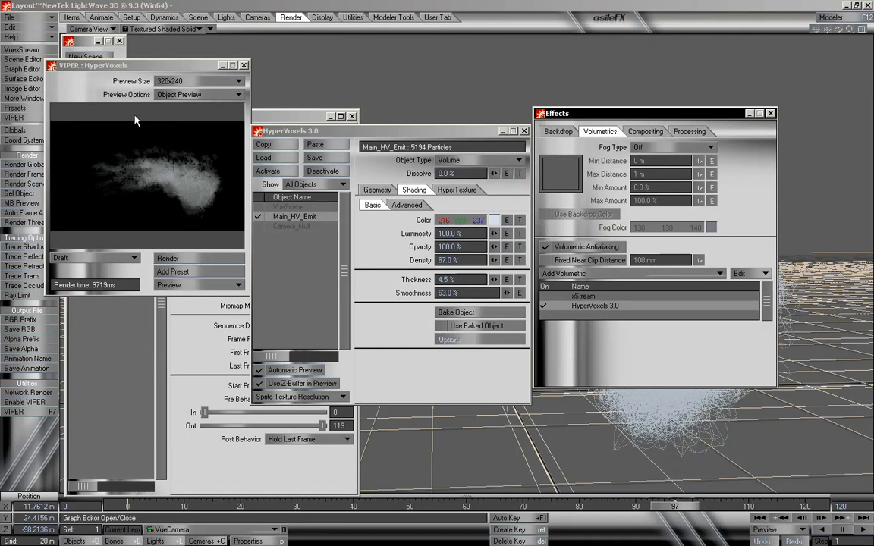
pyautogui.moveTo(136, 68); pyautogui.dragTo(146, 68)
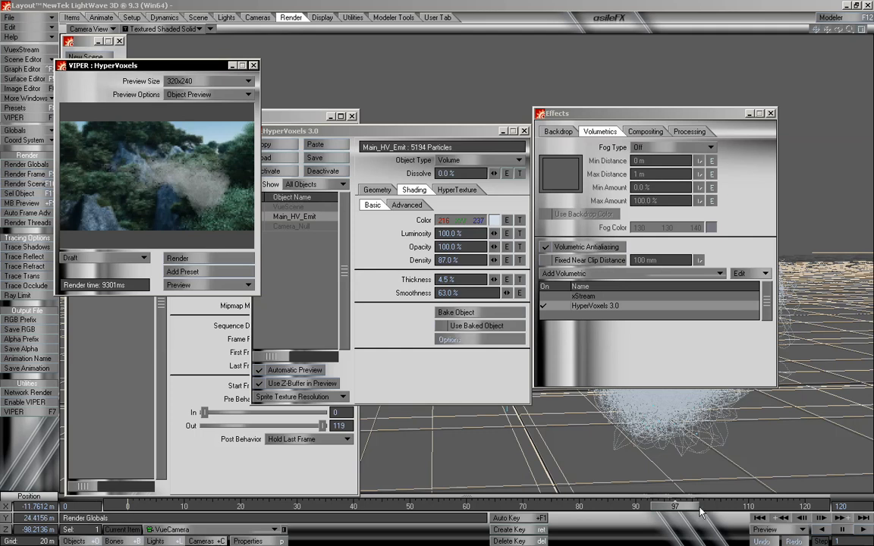
# Re-render the VIPER preview at frame 109 and set Main_HV_Emit's luminosity to 149%, density to 89.5% and thickness to 5.5%.
pyautogui.click(675, 512)
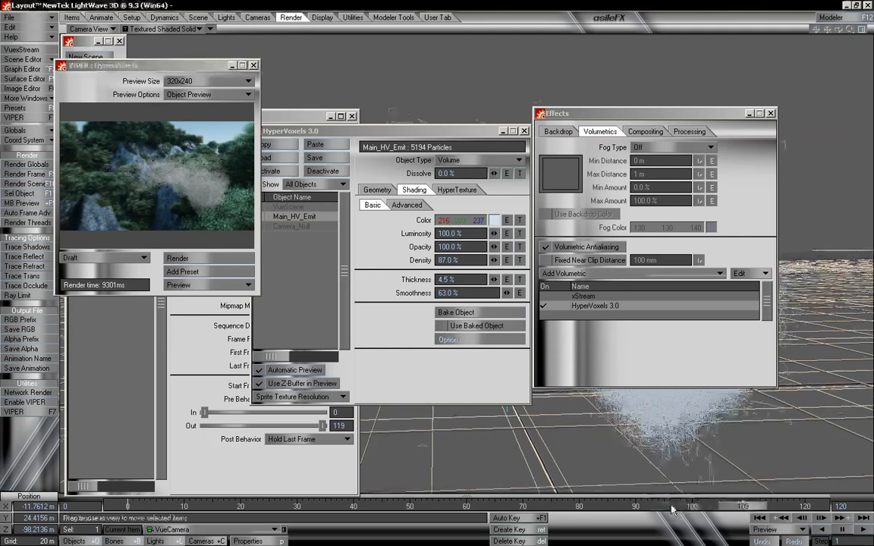
pyautogui.click(227, 258)
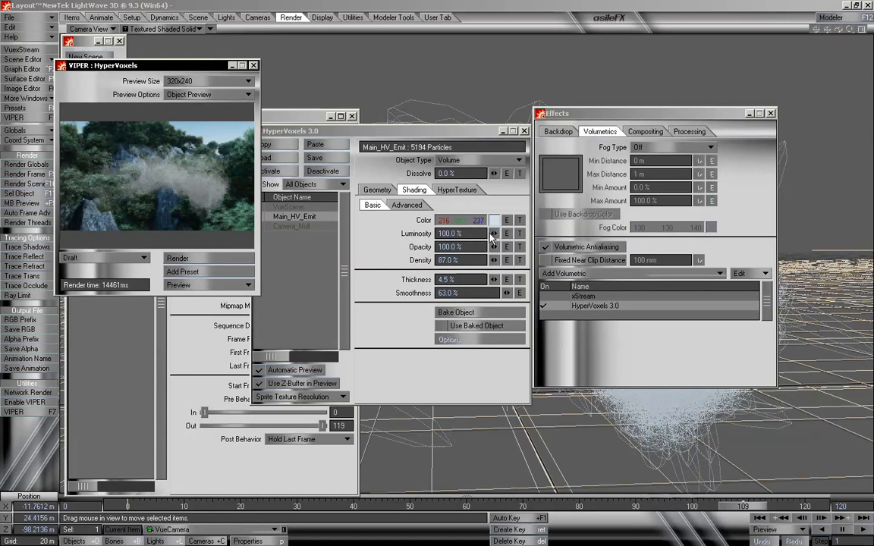
pyautogui.moveTo(491, 237); pyautogui.dragTo(496, 238)
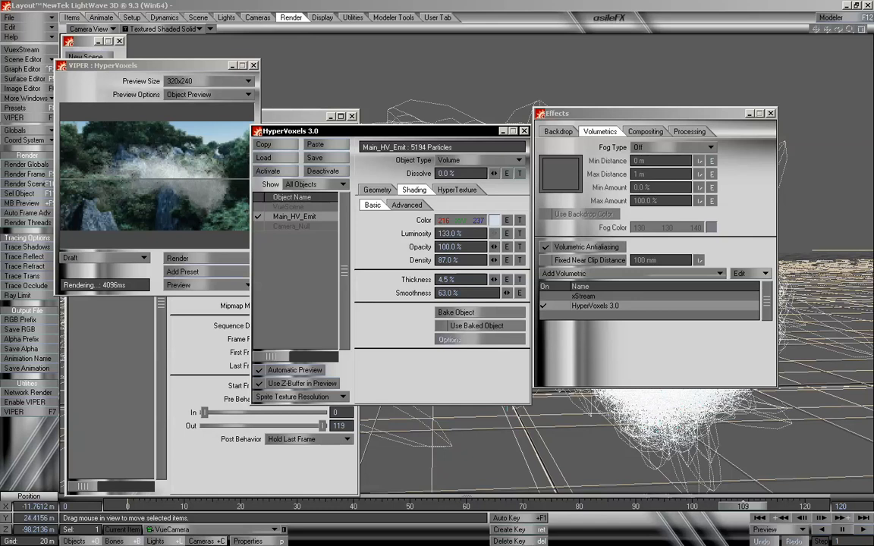
pyautogui.moveTo(493, 236); pyautogui.dragTo(497, 238)
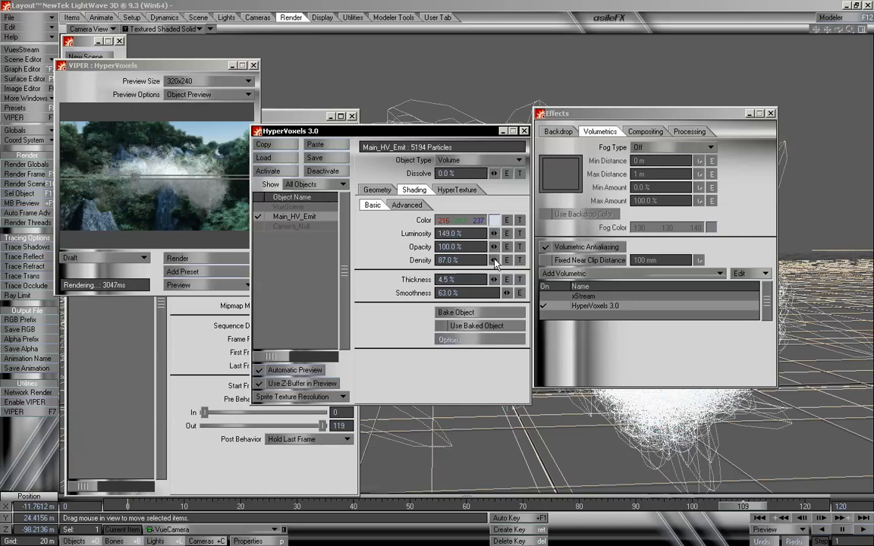
pyautogui.moveTo(495, 262); pyautogui.dragTo(497, 281)
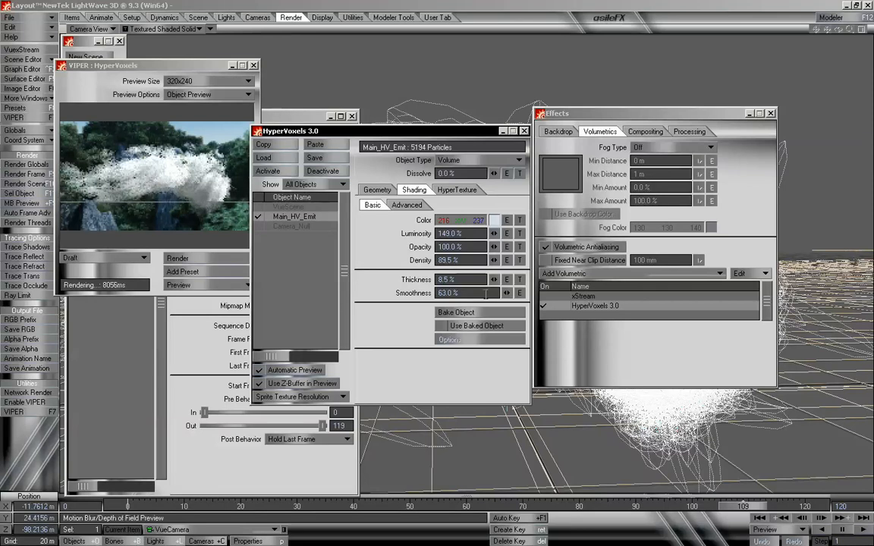
pyautogui.moveTo(494, 279); pyautogui.dragTo(470, 279)
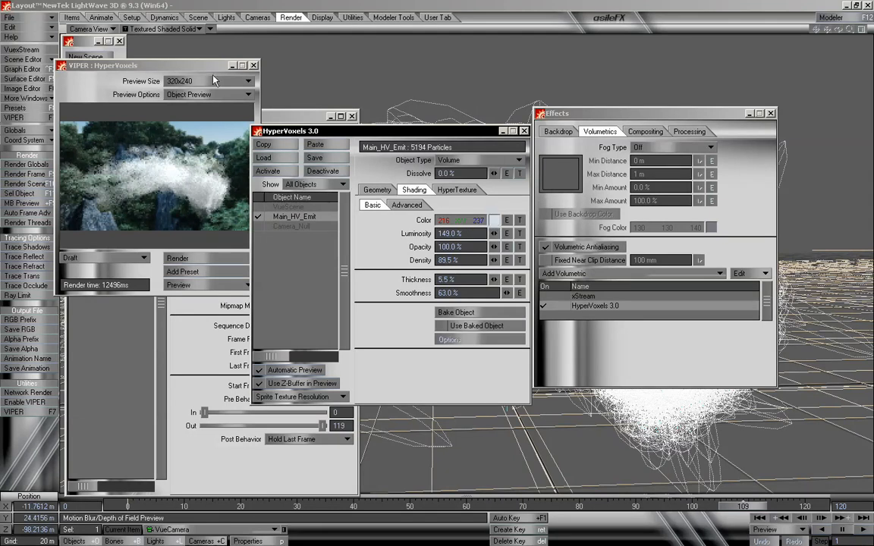
# Open the texture editor for Main_HV_Emit's dissolve and place it beside the VIPER preview.
pyautogui.moveTo(214, 66); pyautogui.dragTo(210, 64)
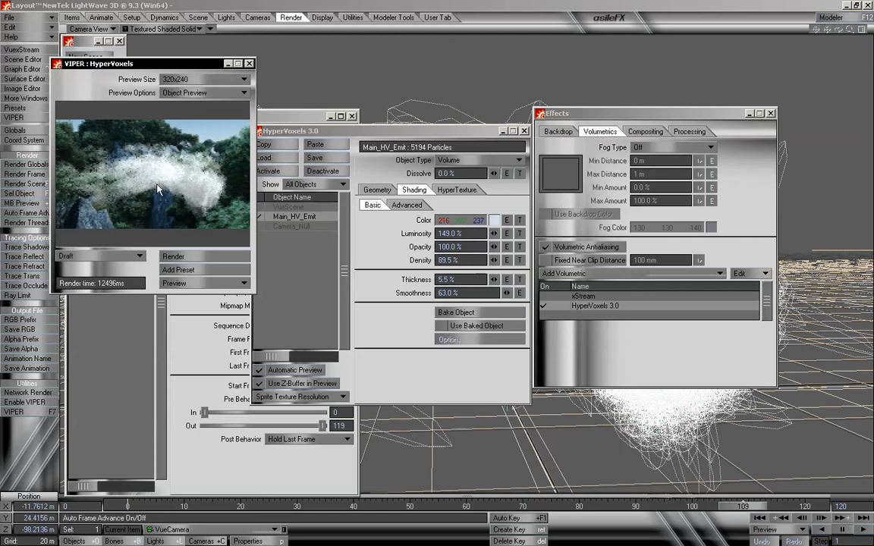
pyautogui.click(357, 136)
pyautogui.moveTo(357, 137); pyautogui.dragTo(362, 129)
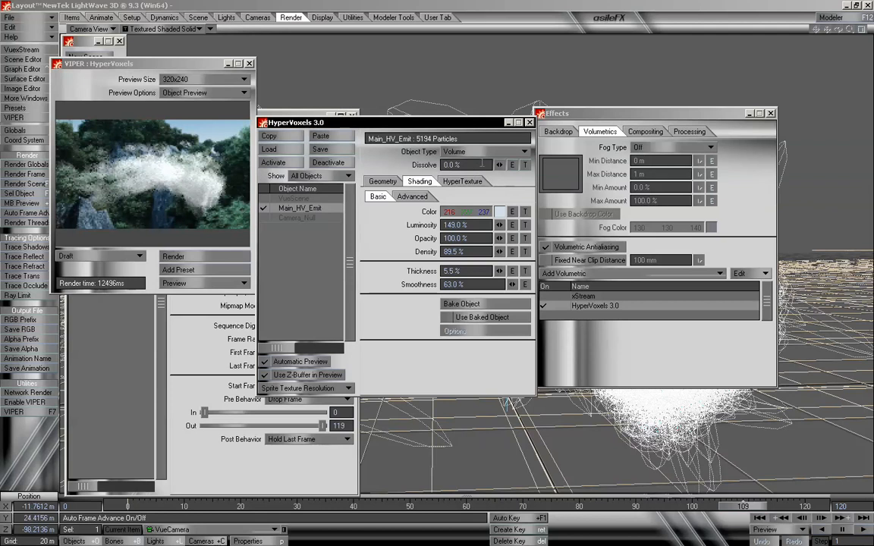
pyautogui.moveTo(372, 129); pyautogui.dragTo(374, 65)
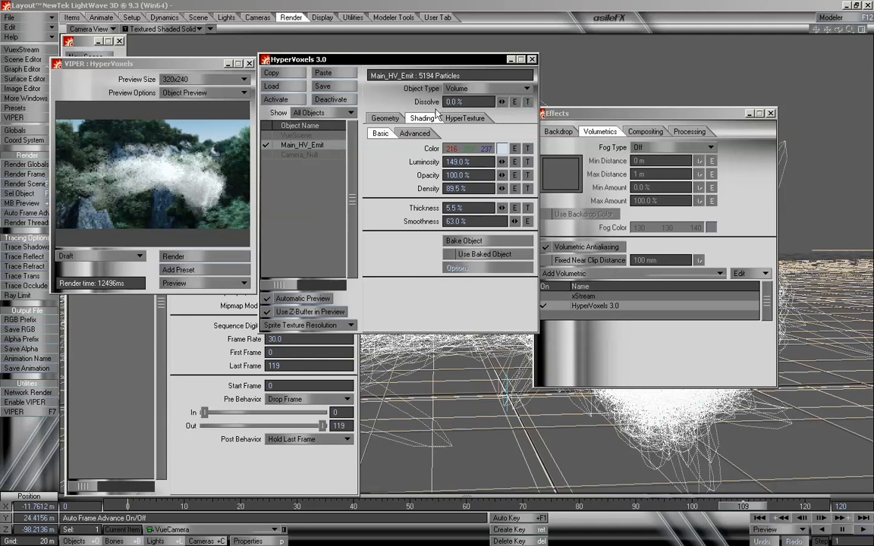
pyautogui.click(529, 102)
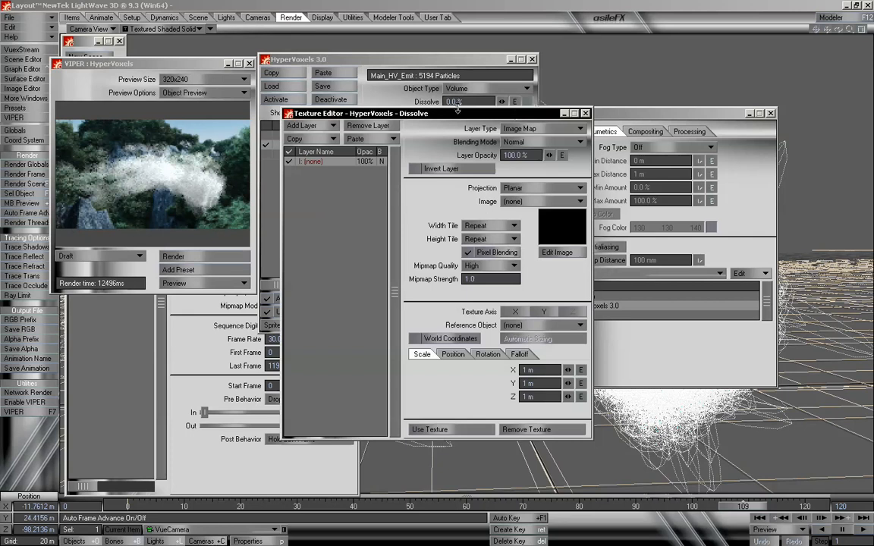
pyautogui.moveTo(458, 111); pyautogui.dragTo(435, 61)
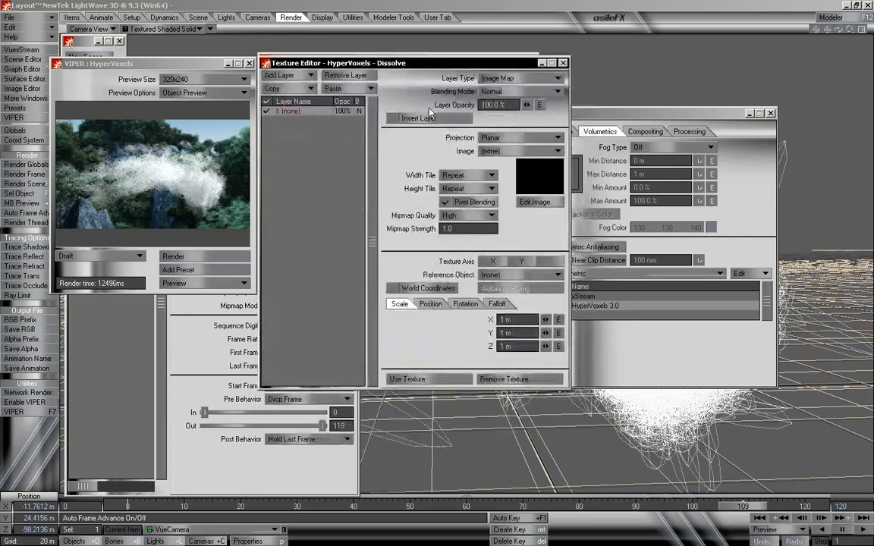
# Make the dissolve texture layer a gradient with Relative Particle Age as its input parameter.
pyautogui.click(510, 79)
pyautogui.click(515, 93)
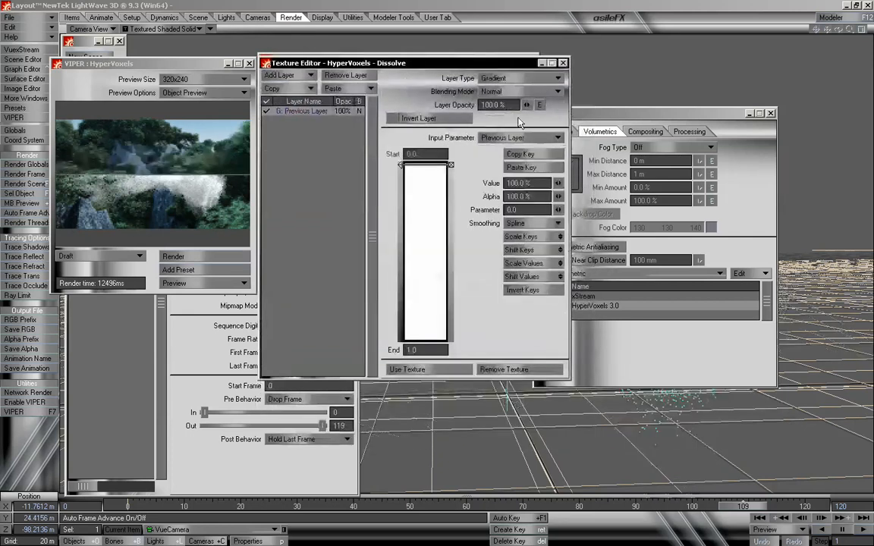
pyautogui.click(520, 137)
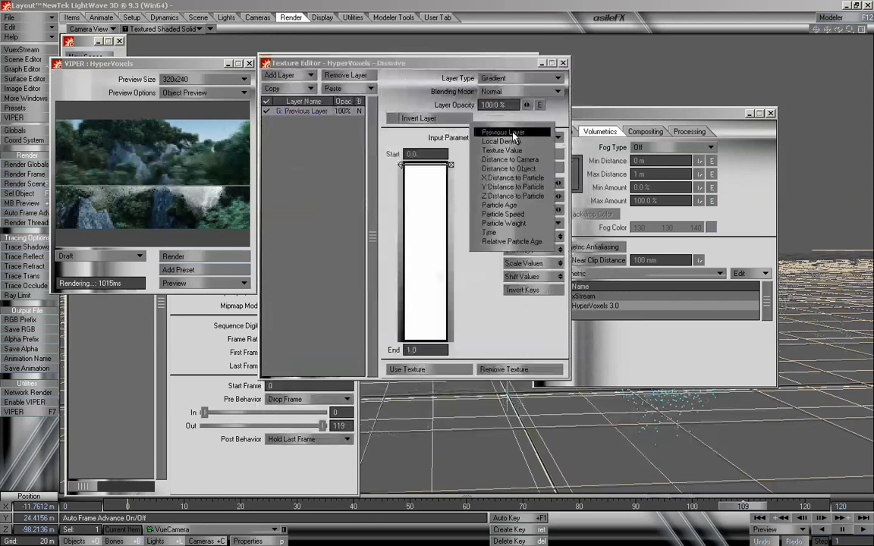
pyautogui.click(511, 242)
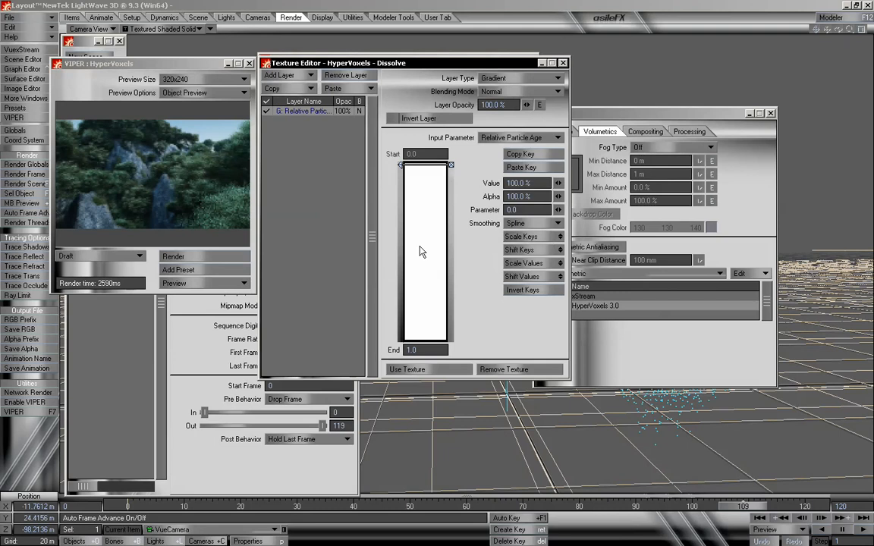
# Add a second key close to the end of the dissolve gradient.
pyautogui.click(430, 350)
pyautogui.click(424, 336)
pyautogui.moveTo(401, 336); pyautogui.dragTo(400, 337)
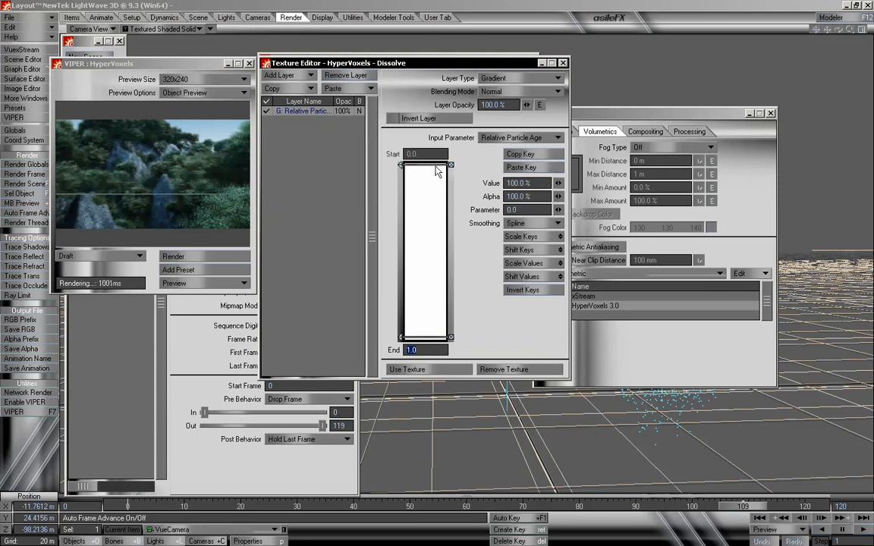
# Set the dissolve gradient's start key to 0% and invert the gradient's keys.
pyautogui.click(523, 182)
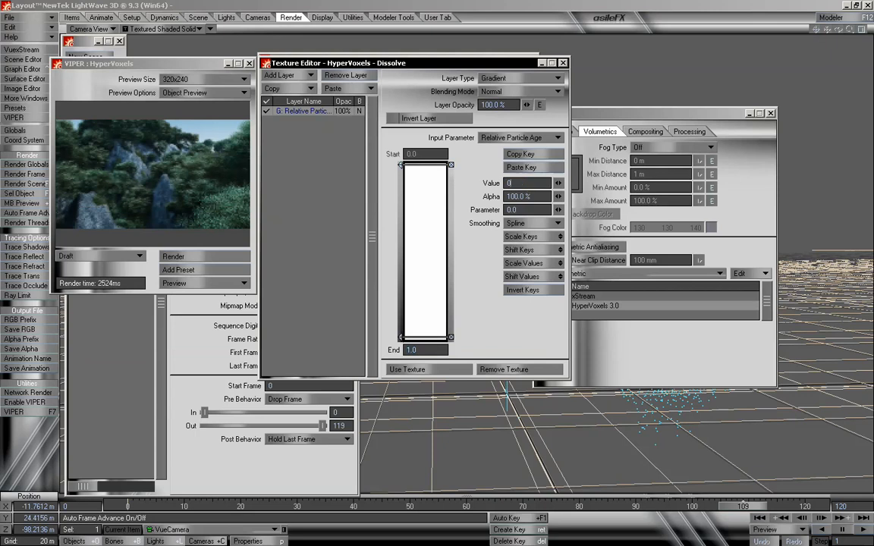
pyautogui.write('0')
pyautogui.press('Tab')
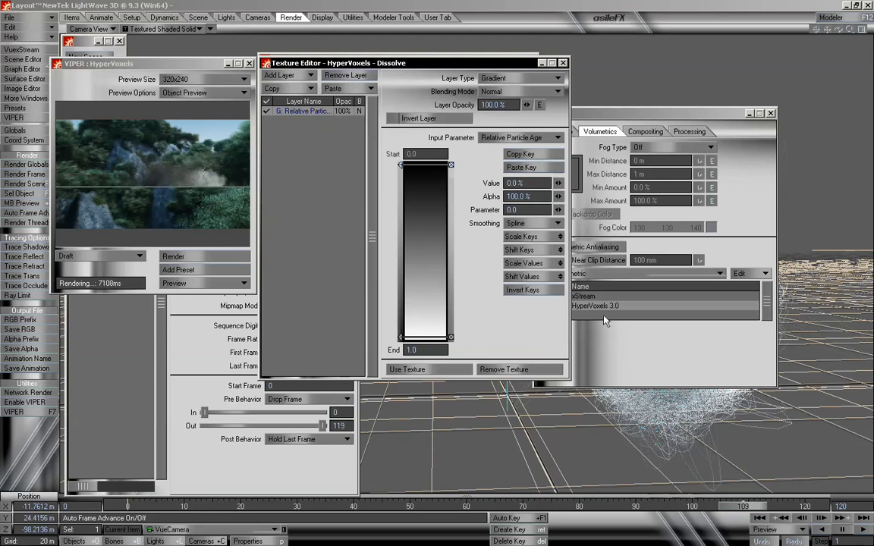
pyautogui.click(522, 289)
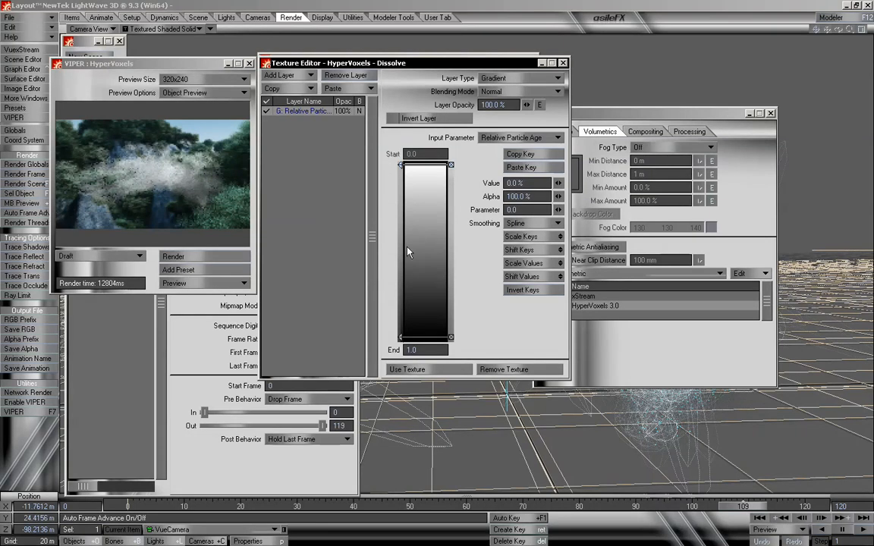
# Add a key near the start of the dissolve gradient and set its value to 100%.
pyautogui.click(407, 175)
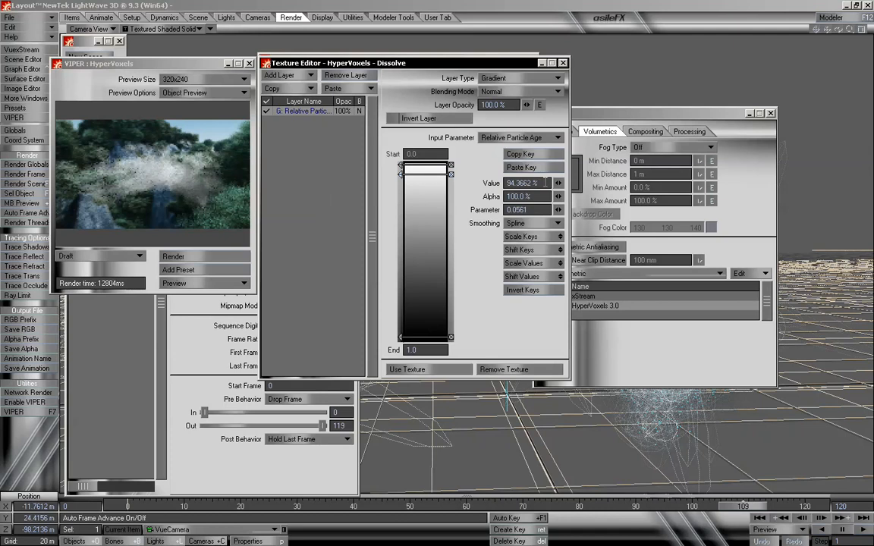
pyautogui.moveTo(544, 182); pyautogui.dragTo(484, 183)
pyautogui.write('100')
pyautogui.press('Return')
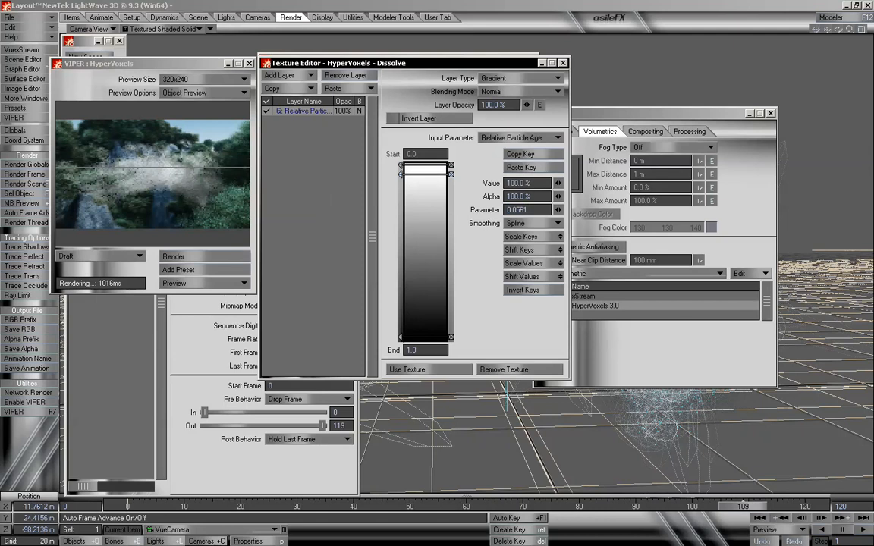
# Add a key near the end of the dissolve gradient and set its value to 0%.
pyautogui.click(425, 329)
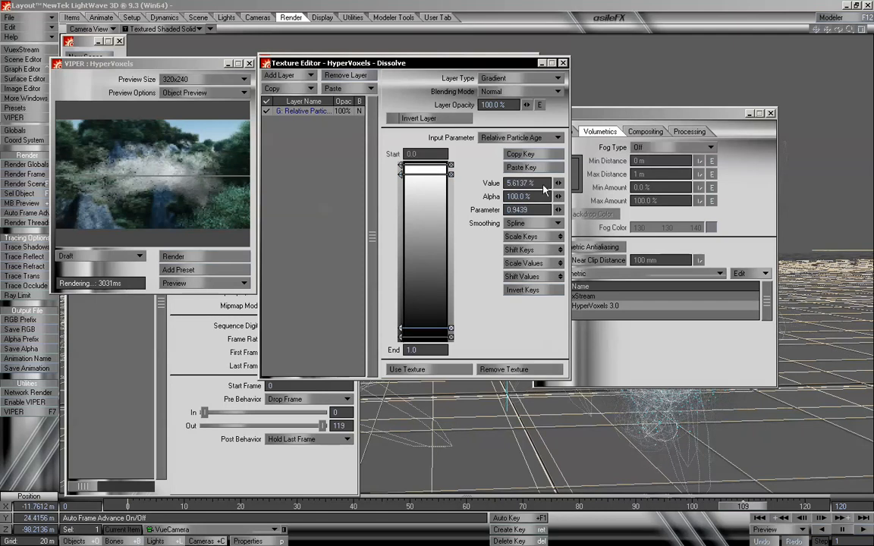
pyautogui.click(543, 185)
pyautogui.write('0')
pyautogui.press('Tab')
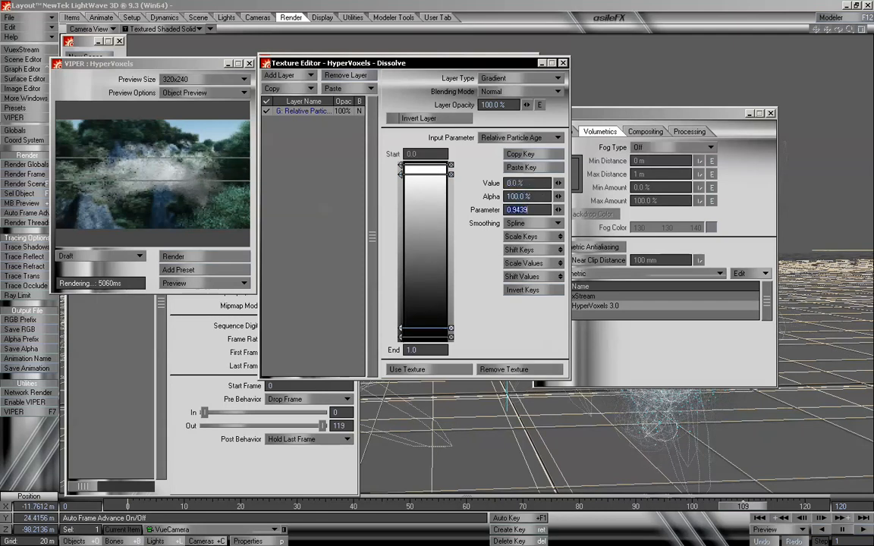
# Bring the dissolve gradient's two inner keys together near its middle, at about 0.49, for a sharp white-to-black cutoff.
pyautogui.moveTo(401, 328); pyautogui.dragTo(402, 227)
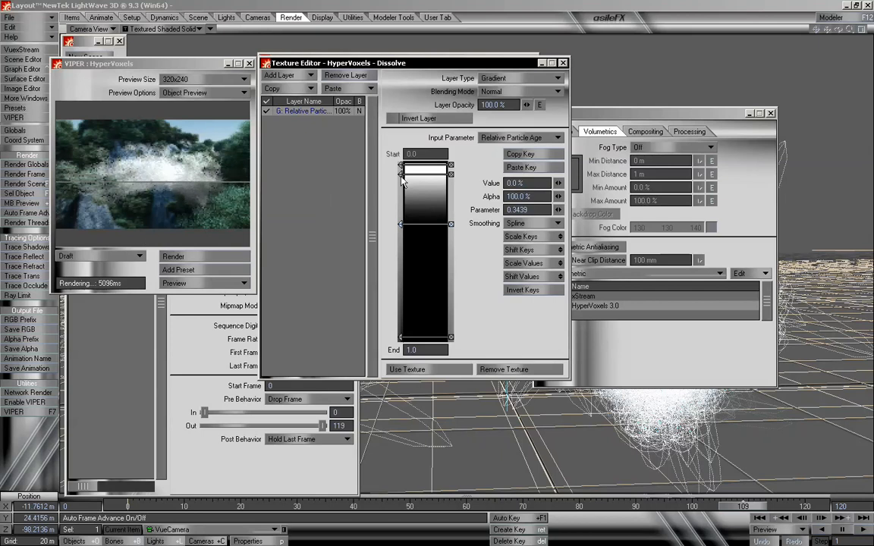
pyautogui.moveTo(403, 225); pyautogui.dragTo(403, 194)
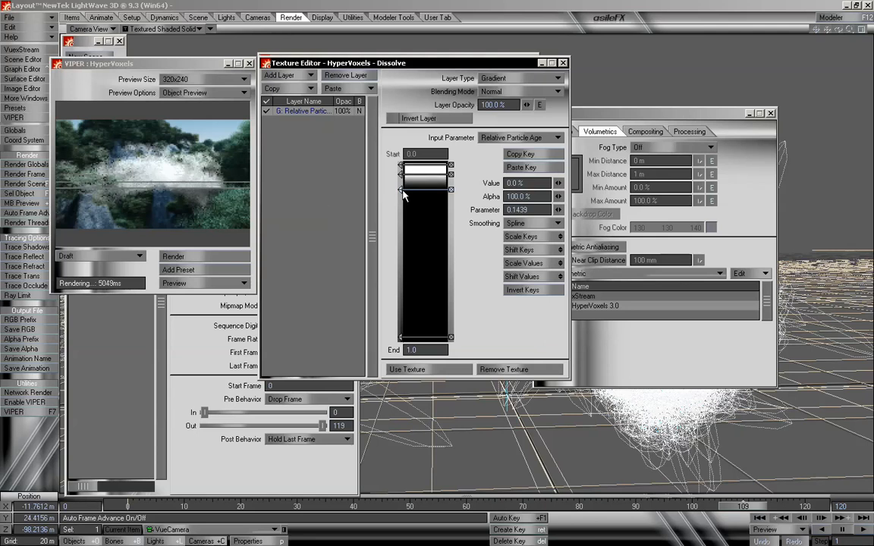
pyautogui.moveTo(403, 194); pyautogui.dragTo(404, 258)
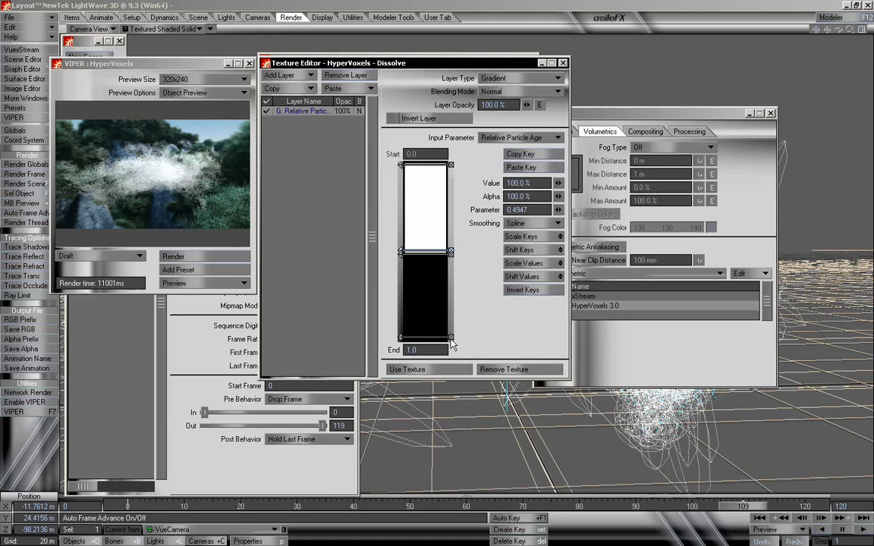
# Apply the gradient to Main_HV_Emit's dissolve and spread the Effects and HyperVoxels windows apart.
pyautogui.moveTo(626, 108); pyautogui.dragTo(665, 103)
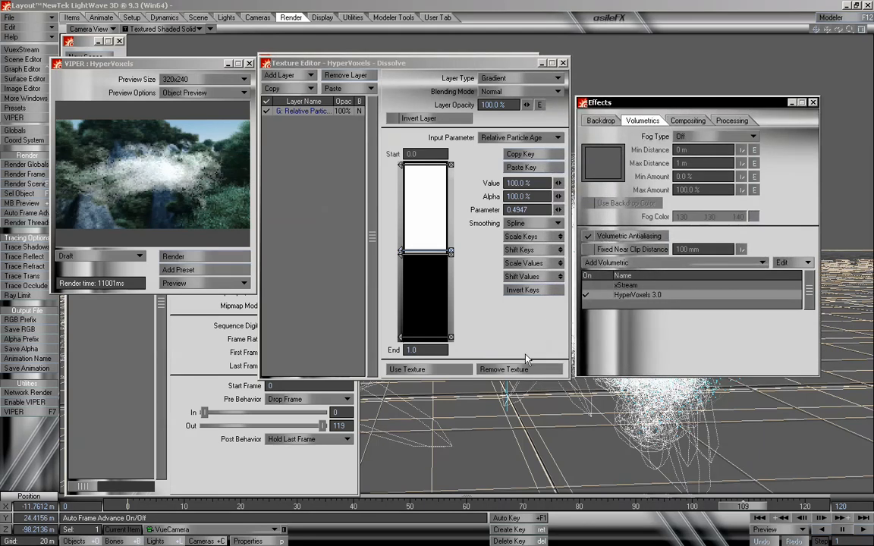
pyautogui.click(440, 371)
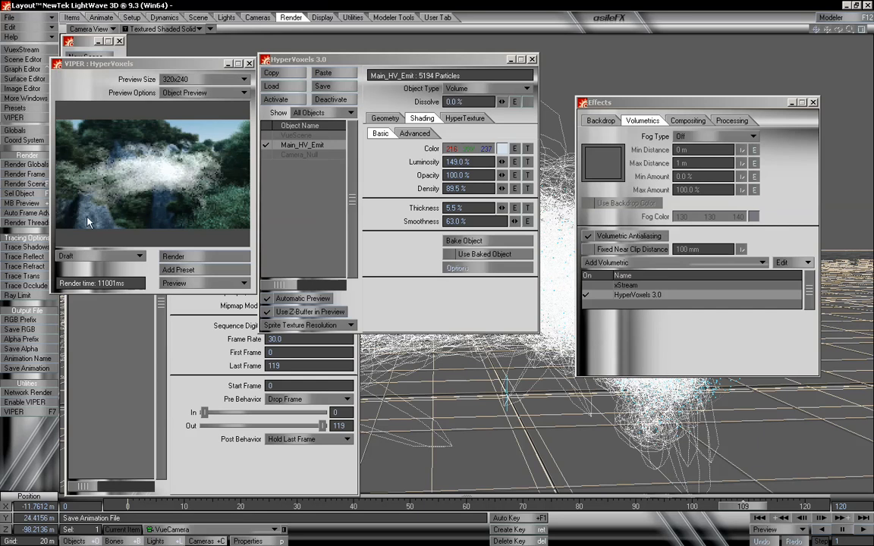
pyautogui.moveTo(358, 55); pyautogui.dragTo(372, 55)
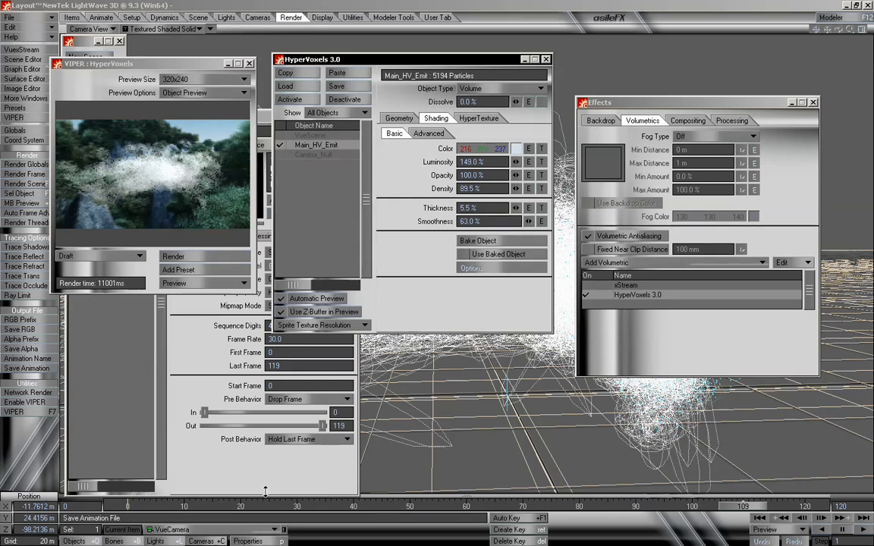
# Open VueCamera's properties, move the camera windows clear of the others and set antialiasing to 2.
pyautogui.click(266, 541)
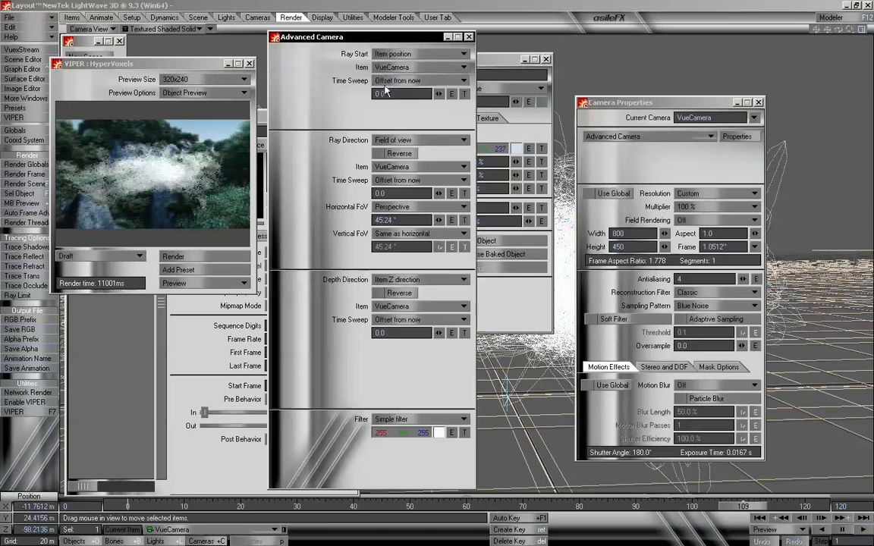
pyautogui.moveTo(381, 39); pyautogui.dragTo(525, 38)
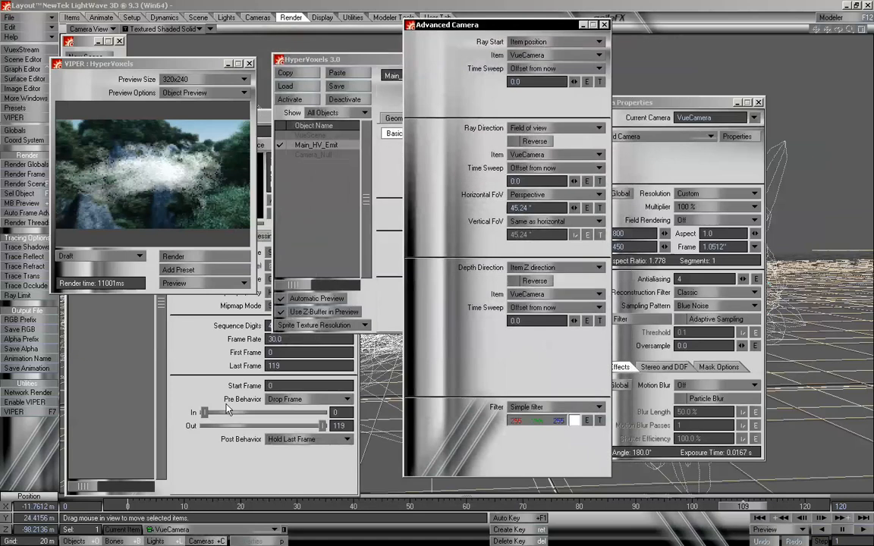
pyautogui.moveTo(680, 100); pyautogui.dragTo(696, 61)
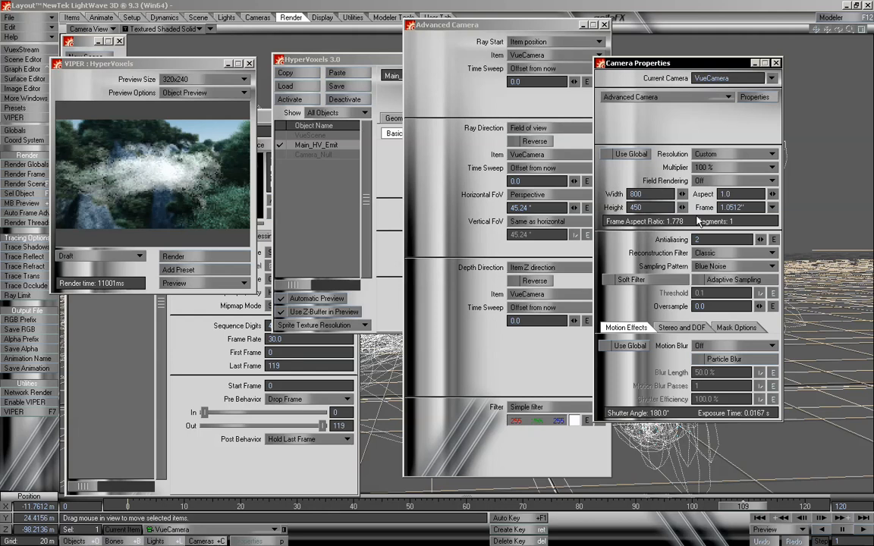
# Set VueCamera's motion blur to Photoreal and adjust its motion blur passes together with the antialiasing level.
pyautogui.click(713, 346)
pyautogui.click(717, 370)
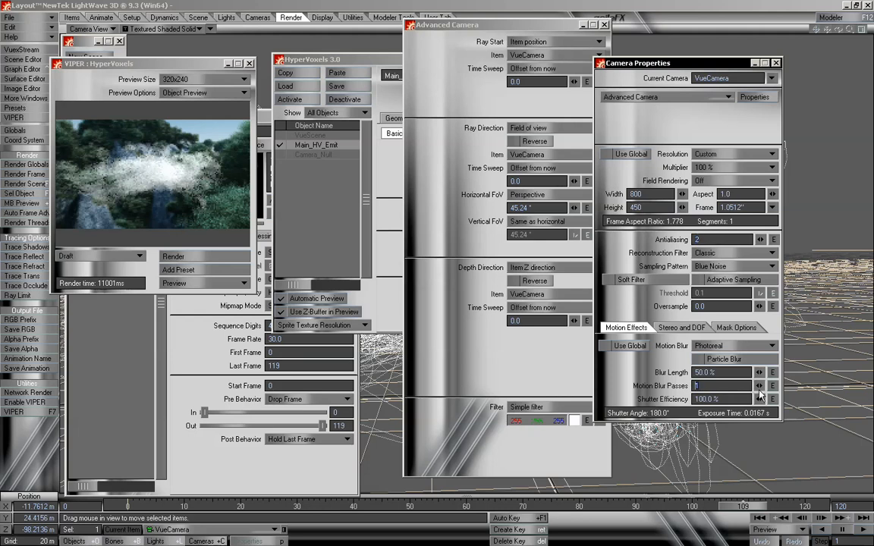
pyautogui.write('2')
pyautogui.click(760, 239)
pyautogui.write('1')
pyautogui.click(759, 386)
pyautogui.click(759, 386)
pyautogui.moveTo(759, 385); pyautogui.dragTo(757, 388)
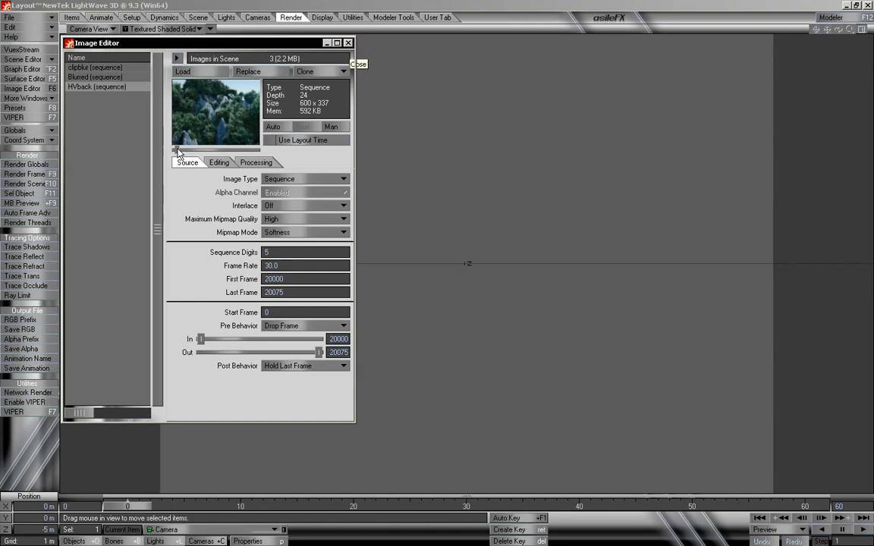
# Scrub through the frames of the HVback, Blurred and clipblur sequences to compare their previews.
pyautogui.moveTo(175, 150)
pyautogui.mouseDown()
pyautogui.moveTo(241, 156)
pyautogui.moveTo(184, 155)
pyautogui.moveTo(186, 165)
pyautogui.moveTo(173, 163)
pyautogui.moveTo(258, 164)
pyautogui.moveTo(173, 163)
pyautogui.mouseUp()
pyautogui.click(303, 315)
pyautogui.write('45')
pyautogui.moveTo(174, 154)
pyautogui.mouseDown()
pyautogui.moveTo(162, 154)
pyautogui.moveTo(234, 149)
pyautogui.moveTo(174, 150)
pyautogui.mouseUp()
pyautogui.click(114, 77)
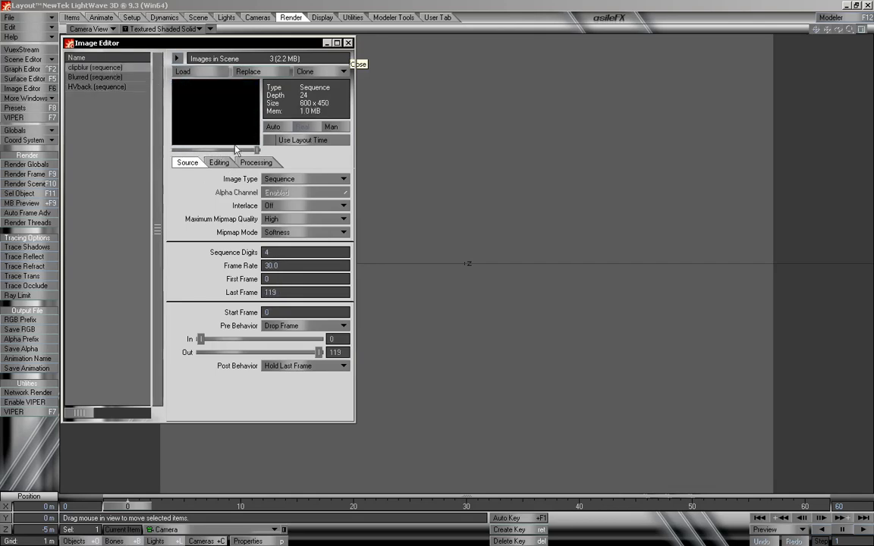
pyautogui.moveTo(258, 151)
pyautogui.mouseDown()
pyautogui.moveTo(160, 151)
pyautogui.moveTo(225, 154)
pyautogui.moveTo(170, 161)
pyautogui.moveTo(162, 146)
pyautogui.moveTo(214, 165)
pyautogui.moveTo(196, 160)
pyautogui.moveTo(260, 167)
pyautogui.moveTo(219, 161)
pyautogui.moveTo(224, 179)
pyautogui.moveTo(152, 193)
pyautogui.mouseUp()
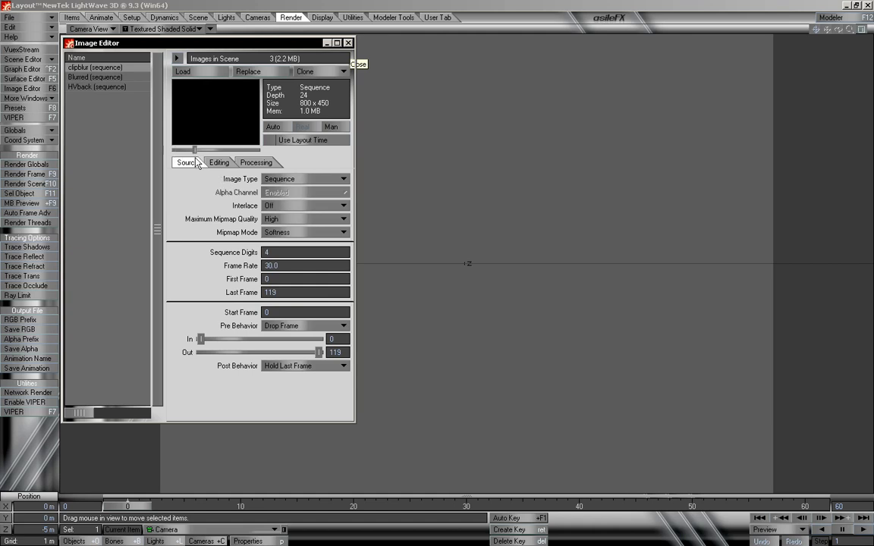
pyautogui.moveTo(176, 149)
pyautogui.mouseDown()
pyautogui.moveTo(241, 150)
pyautogui.moveTo(175, 155)
pyautogui.mouseUp()
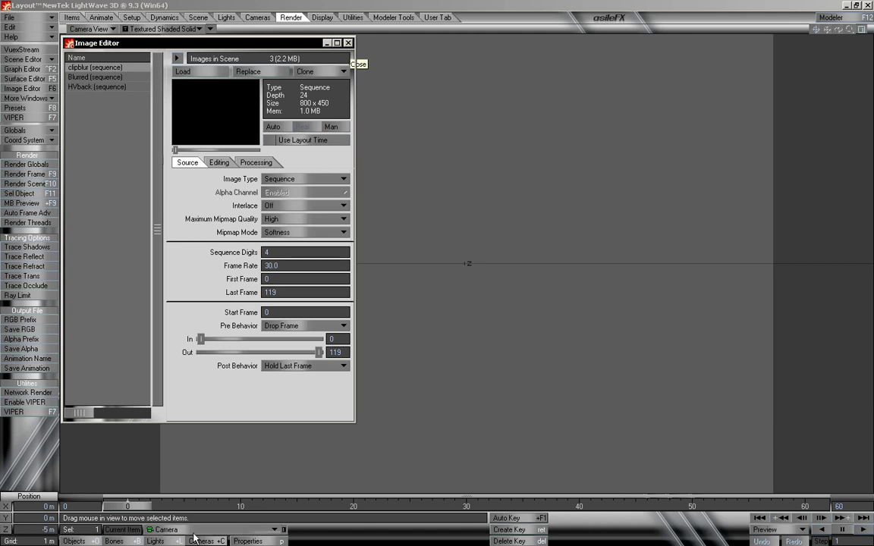
# Set the camera's resolution to HDTV (1280 x 720) with a 50% multiplier.
pyautogui.click(251, 541)
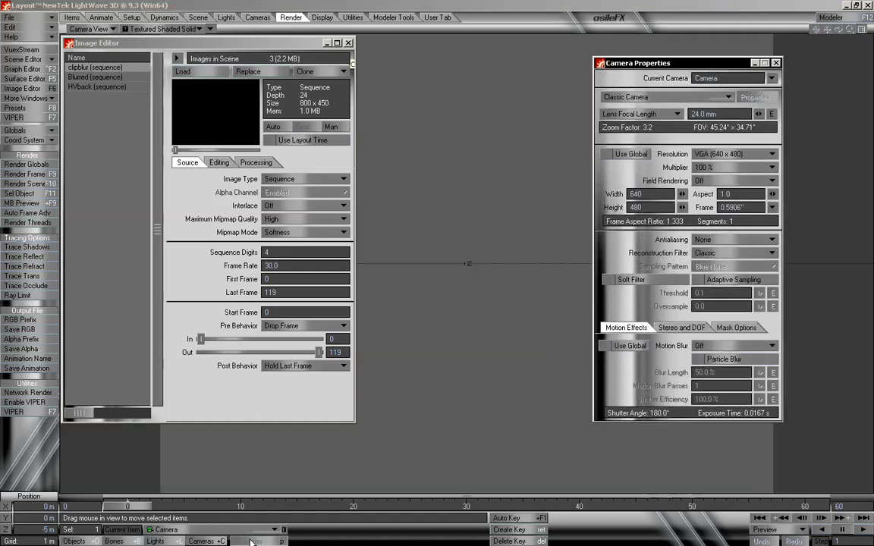
pyautogui.click(732, 155)
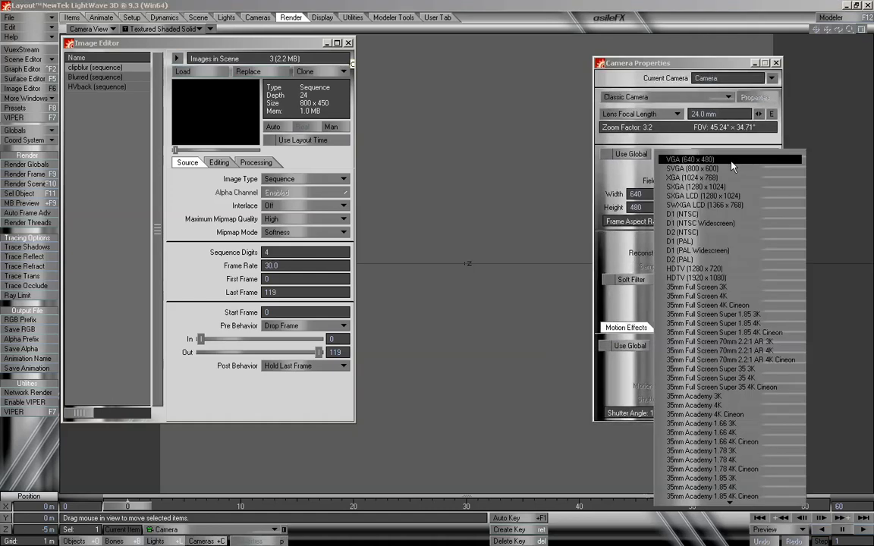
pyautogui.click(726, 269)
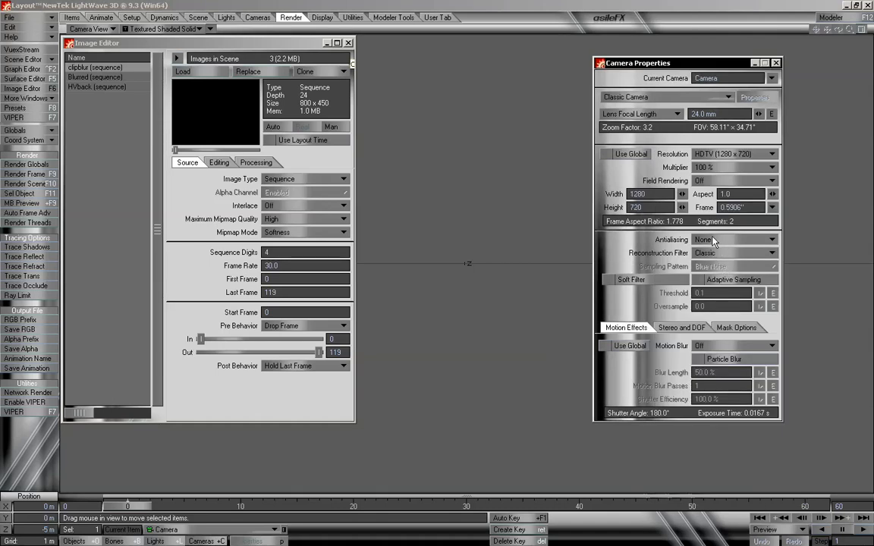
pyautogui.click(720, 168)
pyautogui.click(720, 160)
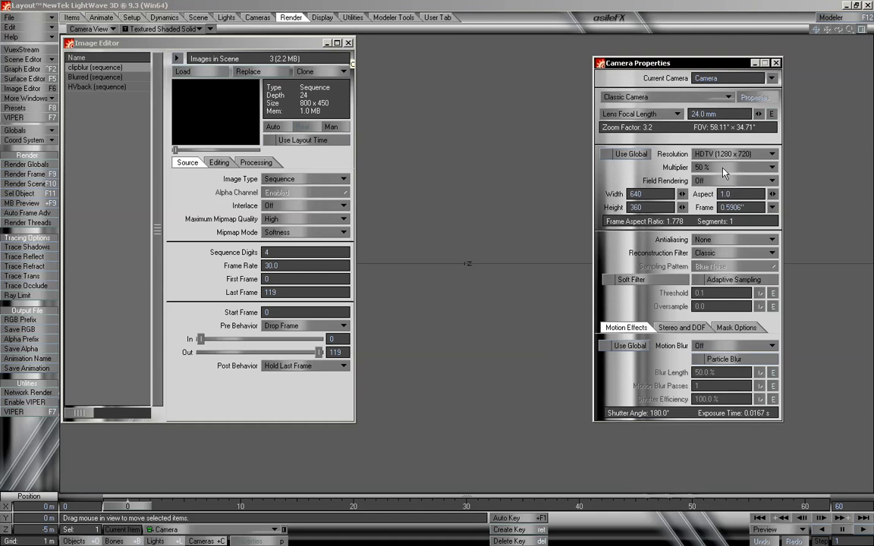
pyautogui.click(719, 167)
pyautogui.click(720, 180)
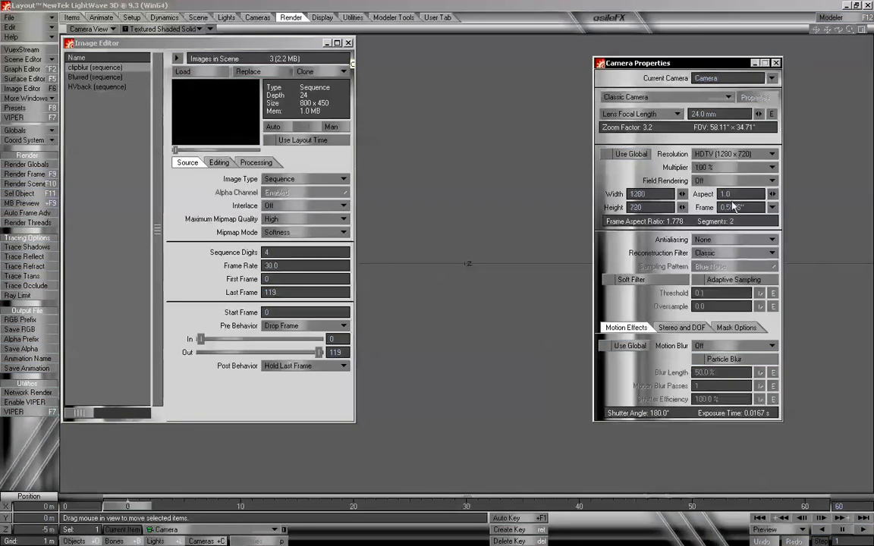
pyautogui.click(720, 167)
pyautogui.click(721, 159)
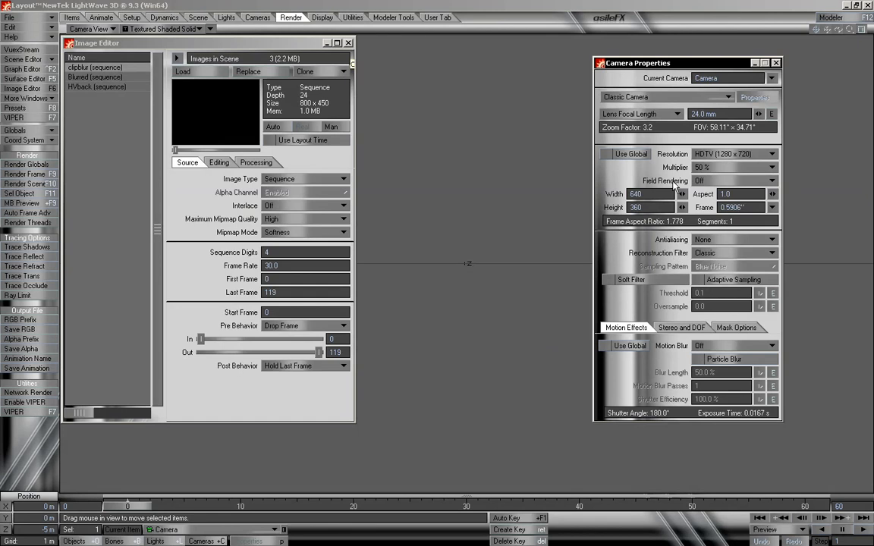
# Compare the Blurred and clipblur sequences in the Image Editor with the camera's resolution and available camera types.
pyautogui.click(109, 77)
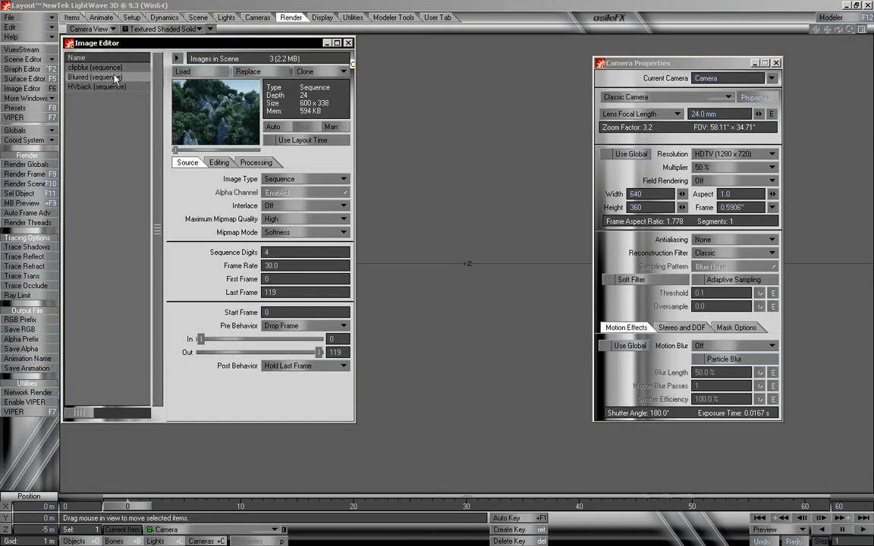
pyautogui.click(97, 67)
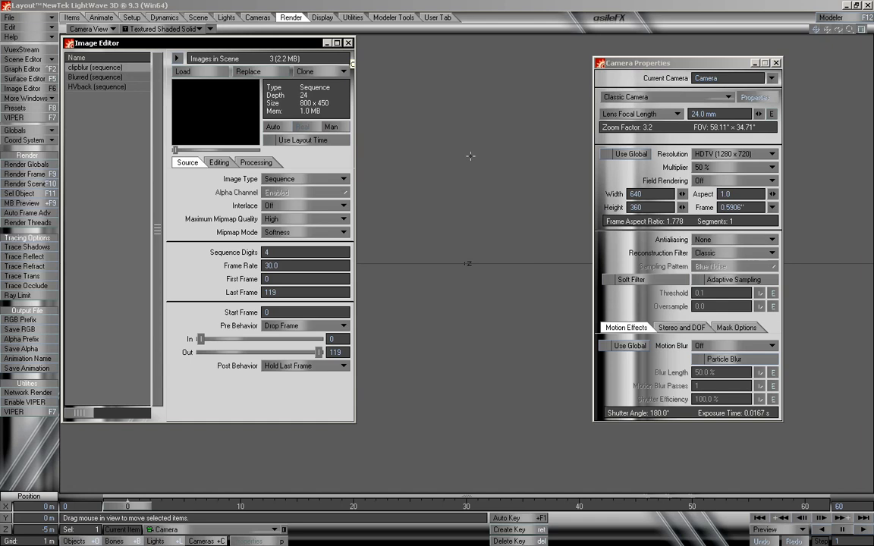
pyautogui.moveTo(667, 63); pyautogui.dragTo(648, 61)
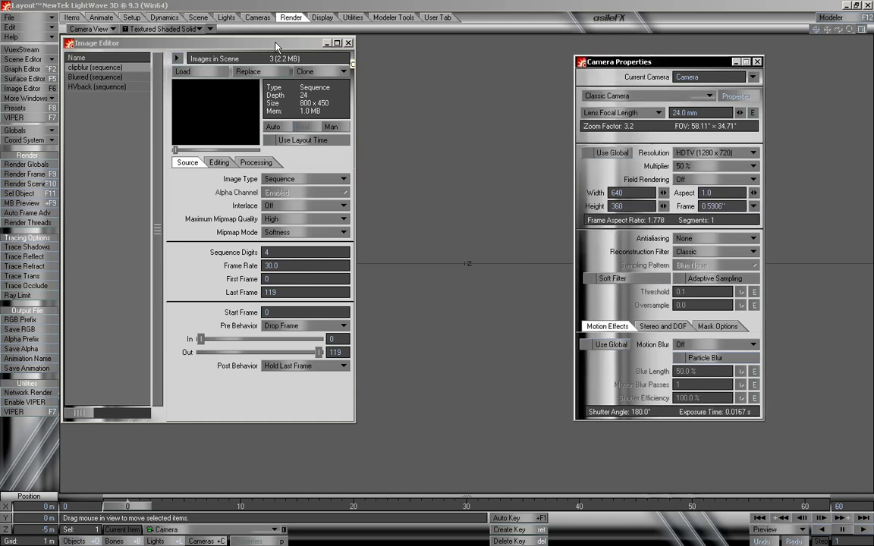
pyautogui.moveTo(276, 47); pyautogui.dragTo(274, 44)
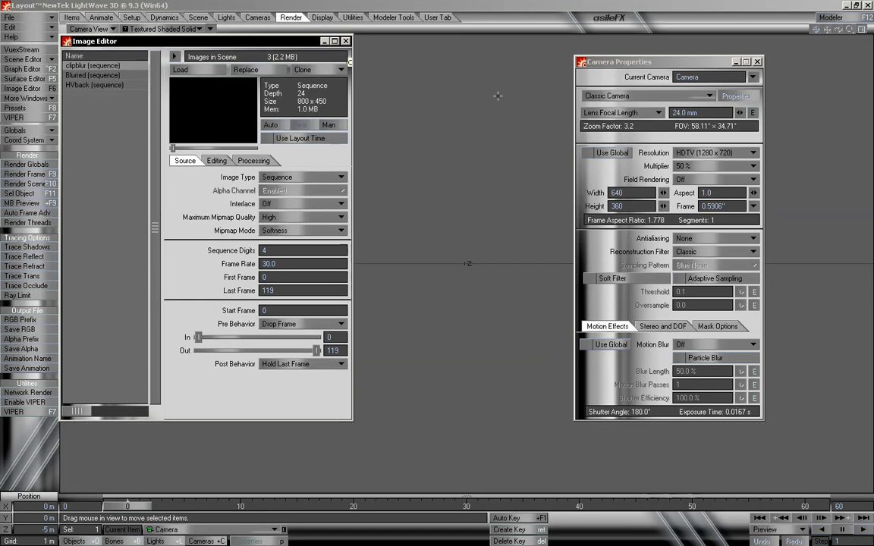
pyautogui.click(618, 94)
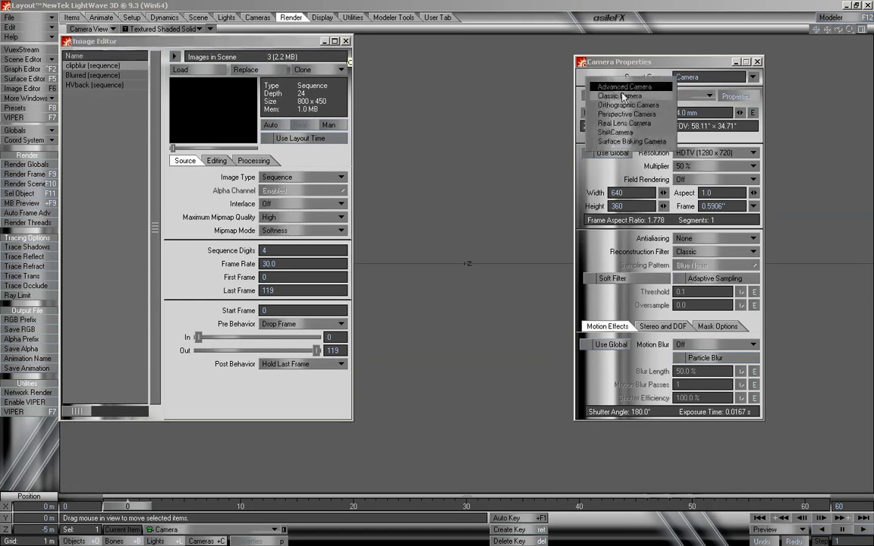
pyautogui.click(560, 65)
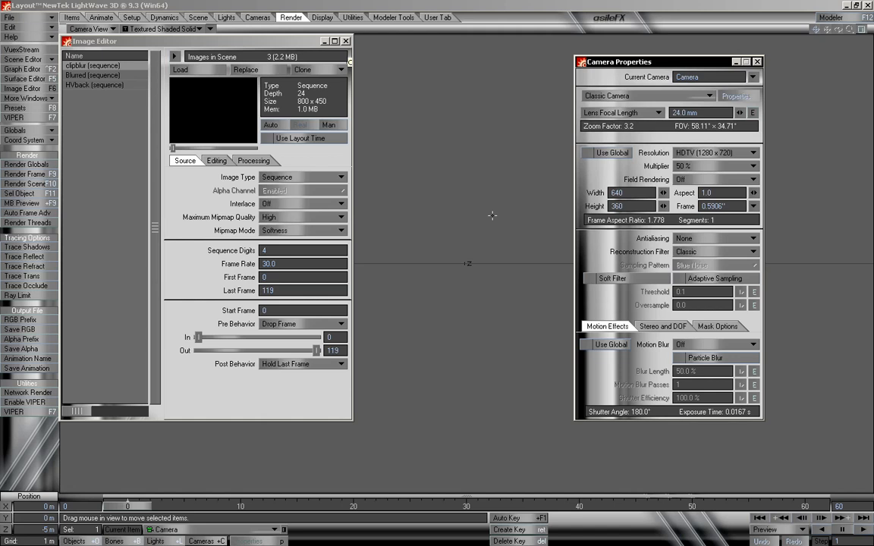
# Open the compositing effects settings and use the Blurred sequence as the background image.
pyautogui.hotkey('ctrl', 'F7')
pyautogui.moveTo(591, 63); pyautogui.dragTo(436, 43)
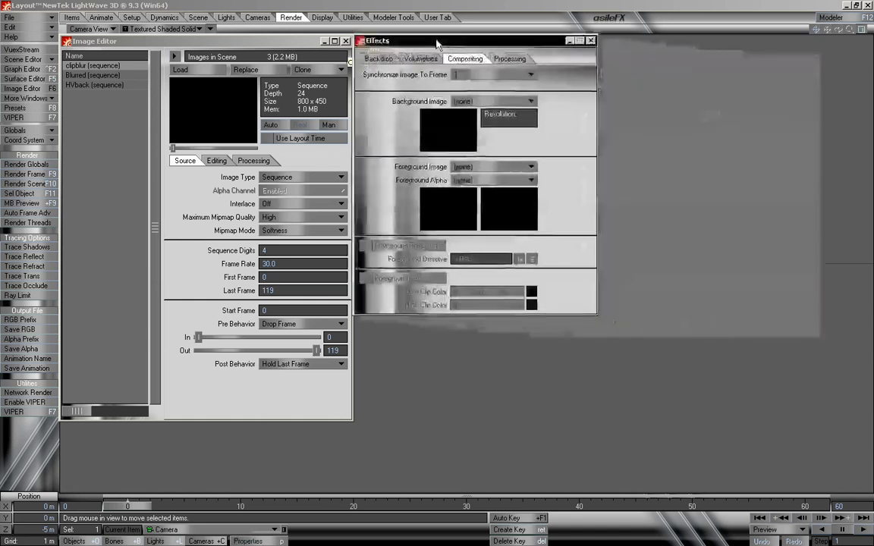
pyautogui.click(472, 101)
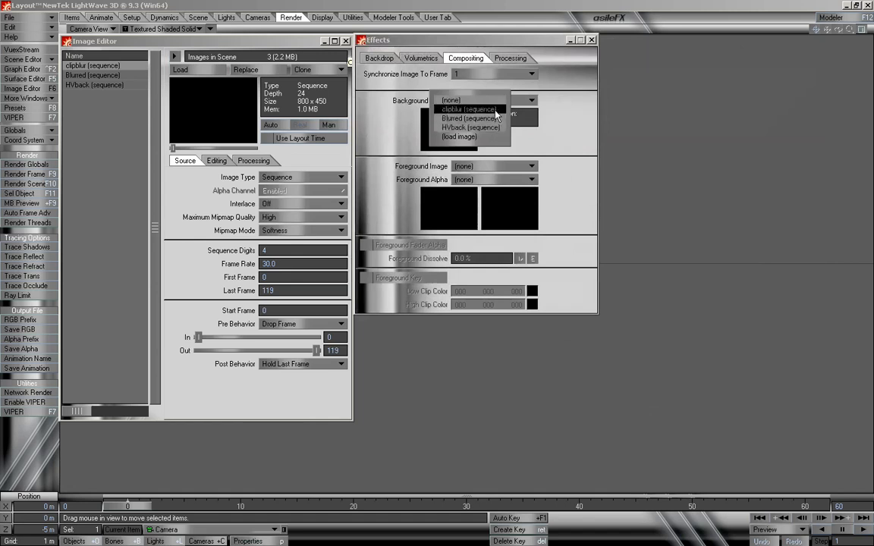
pyautogui.click(455, 118)
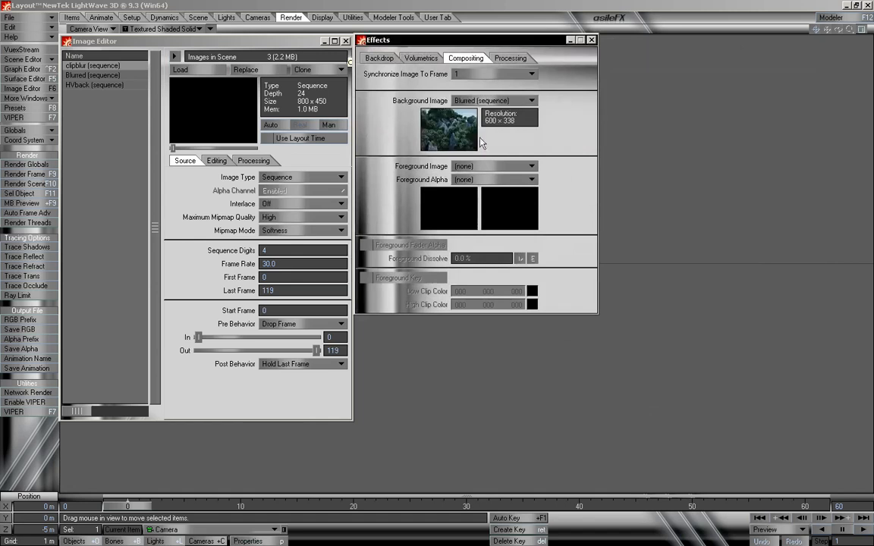
# Set the foreground image to HVback and the foreground alpha to clipblur, with Foreground Fader Alpha enabled.
pyautogui.click(485, 166)
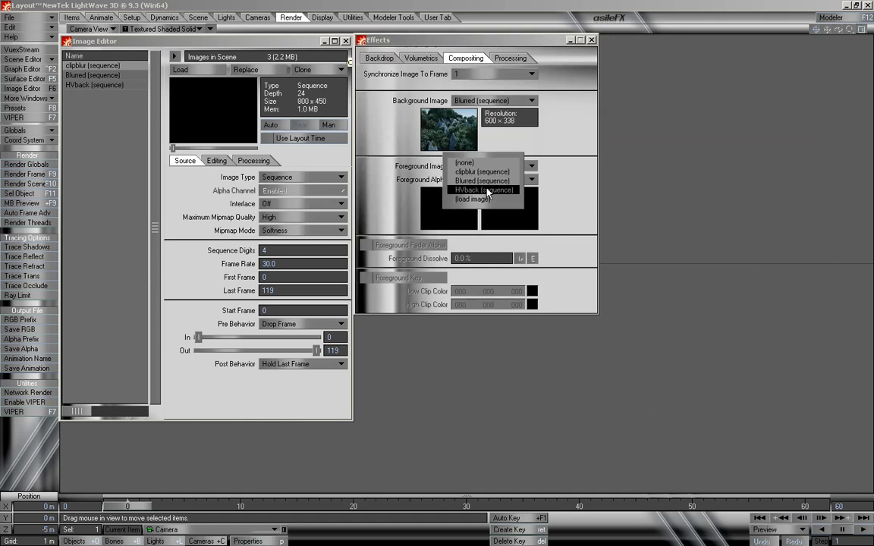
pyautogui.click(488, 191)
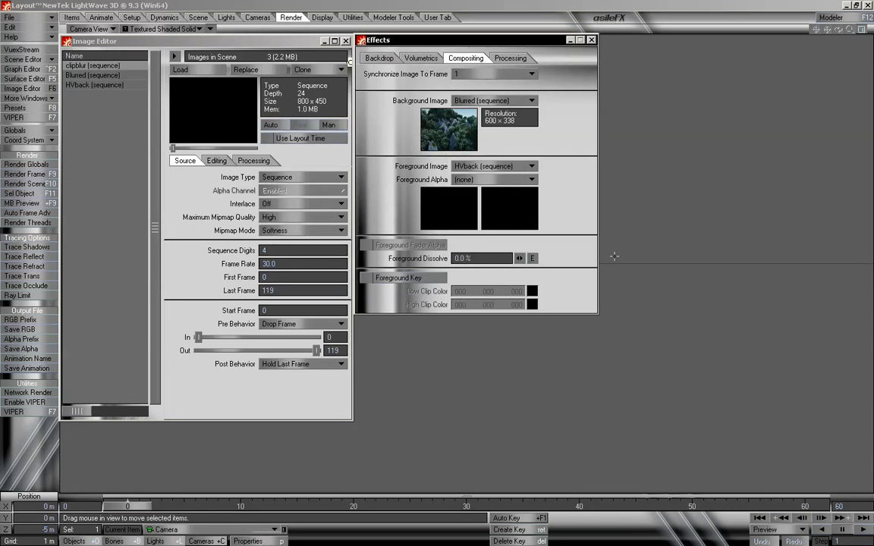
pyautogui.click(491, 179)
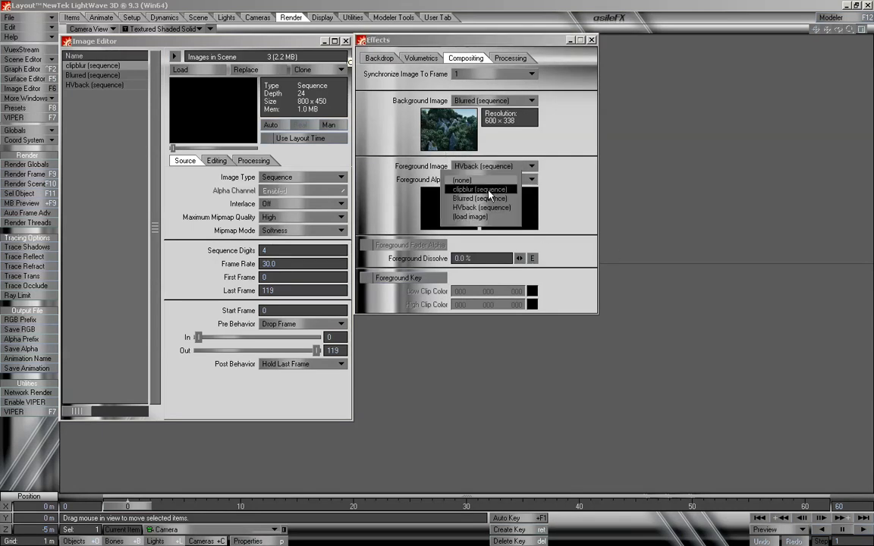
pyautogui.click(493, 190)
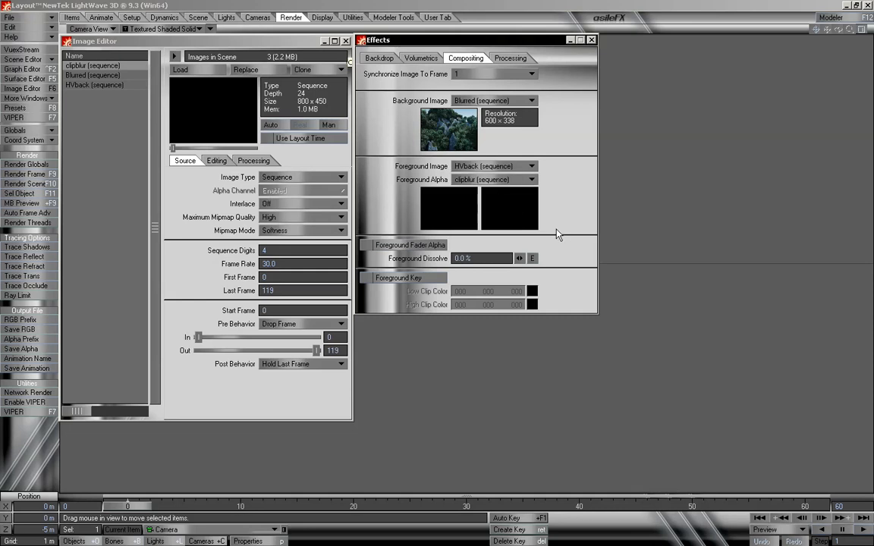
pyautogui.click(366, 245)
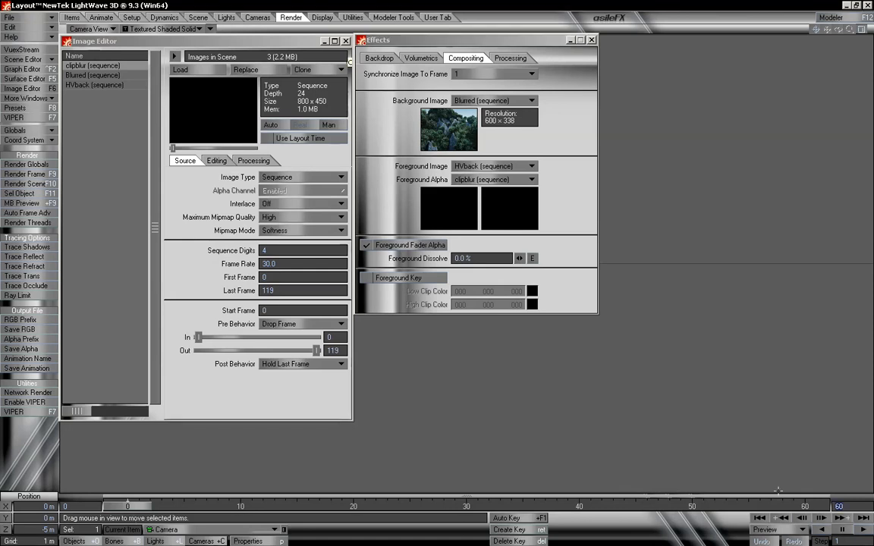
# Set the timeline's last frame to 120 and render frame 95 to check the composite.
pyautogui.write('120')
pyautogui.press('Return')
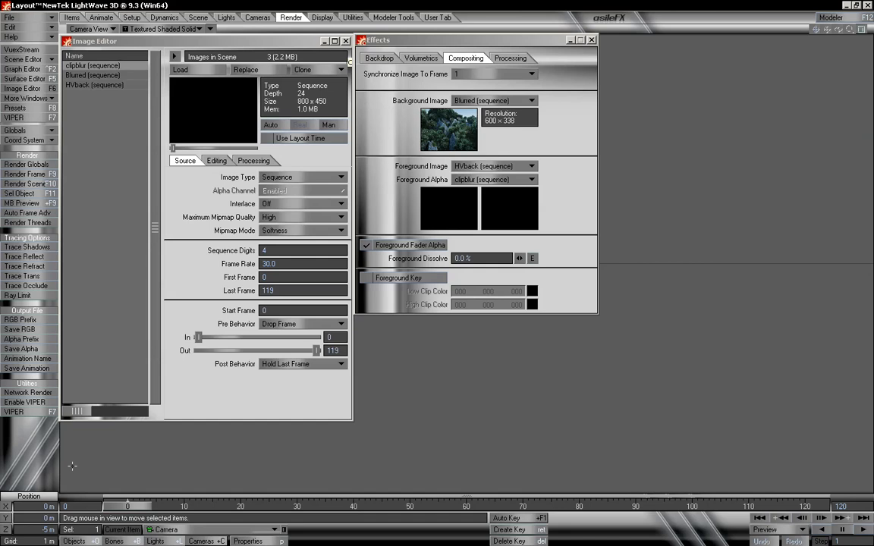
pyautogui.moveTo(127, 506)
pyautogui.mouseDown()
pyautogui.moveTo(804, 505)
pyautogui.moveTo(398, 505)
pyautogui.moveTo(731, 506)
pyautogui.moveTo(664, 505)
pyautogui.mouseUp()
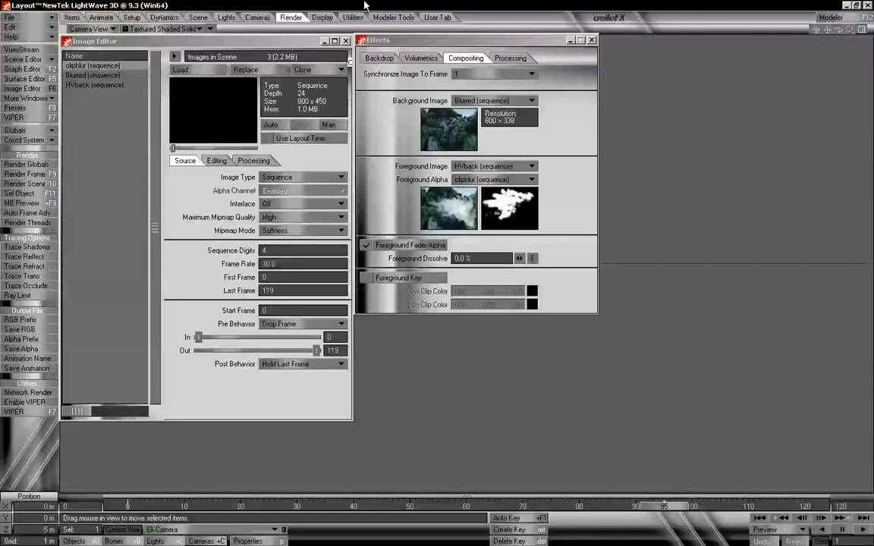
pyautogui.moveTo(395, 39); pyautogui.dragTo(411, 56)
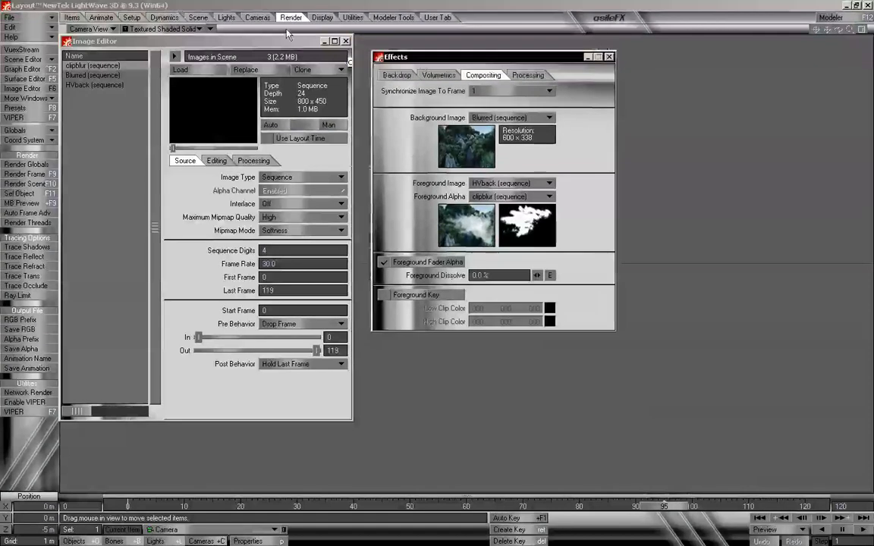
pyautogui.click(23, 177)
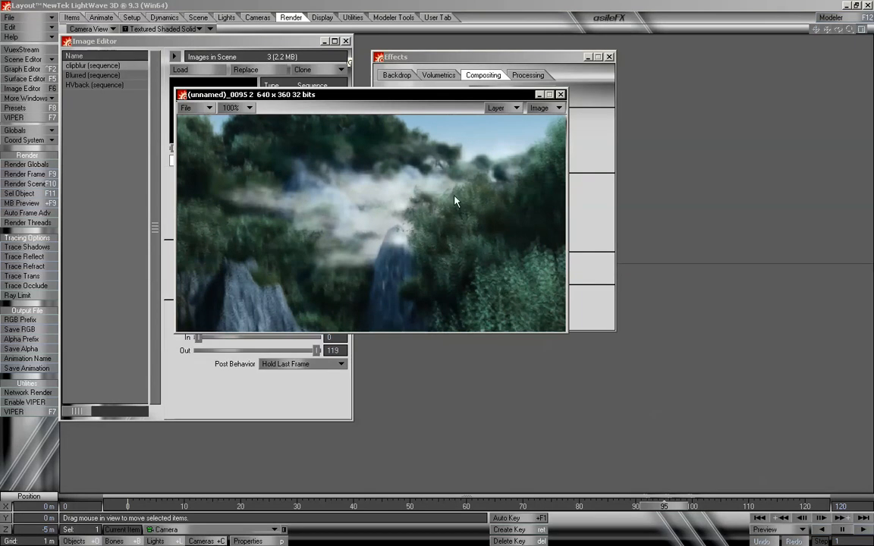
pyautogui.moveTo(447, 102); pyautogui.dragTo(584, 208)
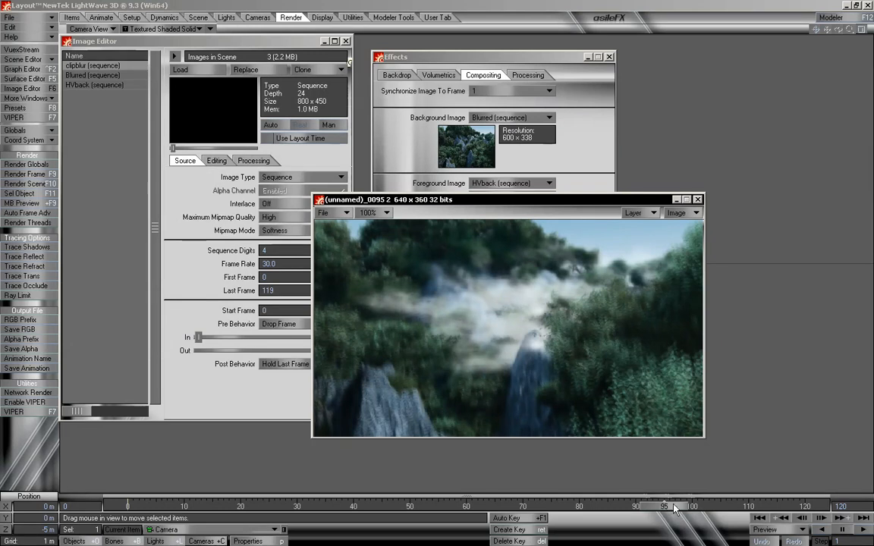
# Render frame 81 to check the clouds over the background.
pyautogui.moveTo(674, 509); pyautogui.dragTo(584, 510)
pyautogui.click(27, 173)
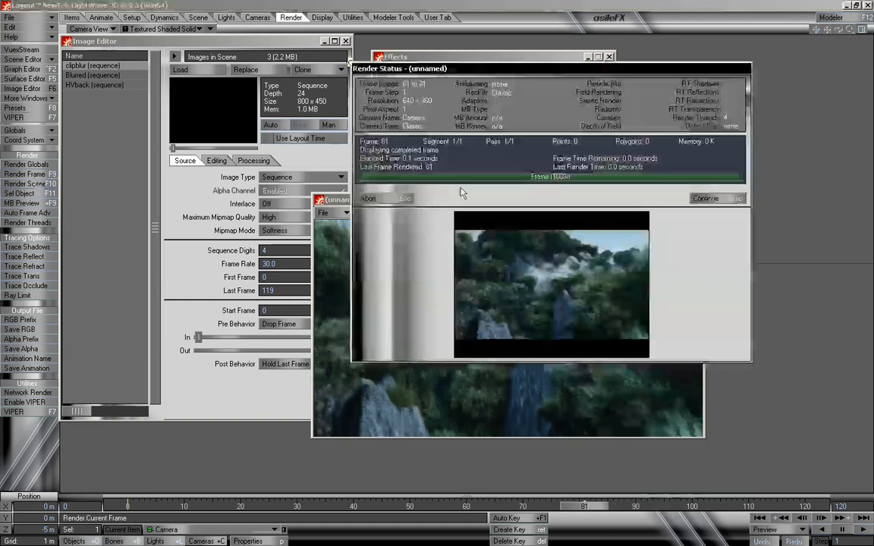
pyautogui.click(704, 198)
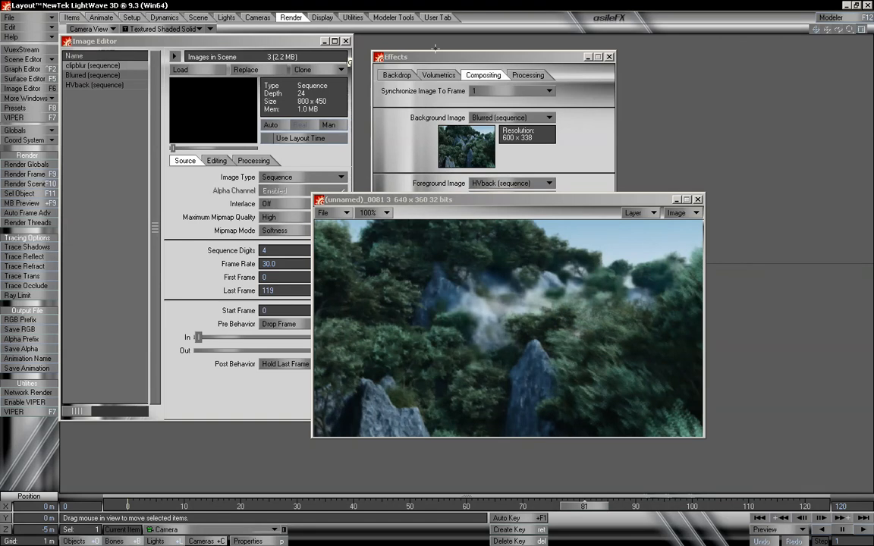
# Swap the composite layers, making HVback the background image and Blurred the foreground image.
pyautogui.click(76, 83)
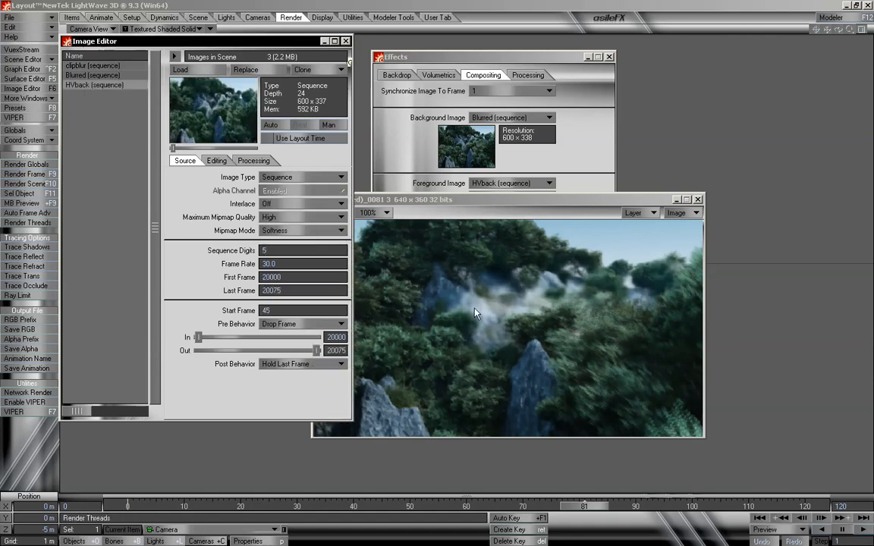
pyautogui.moveTo(503, 58); pyautogui.dragTo(499, 57)
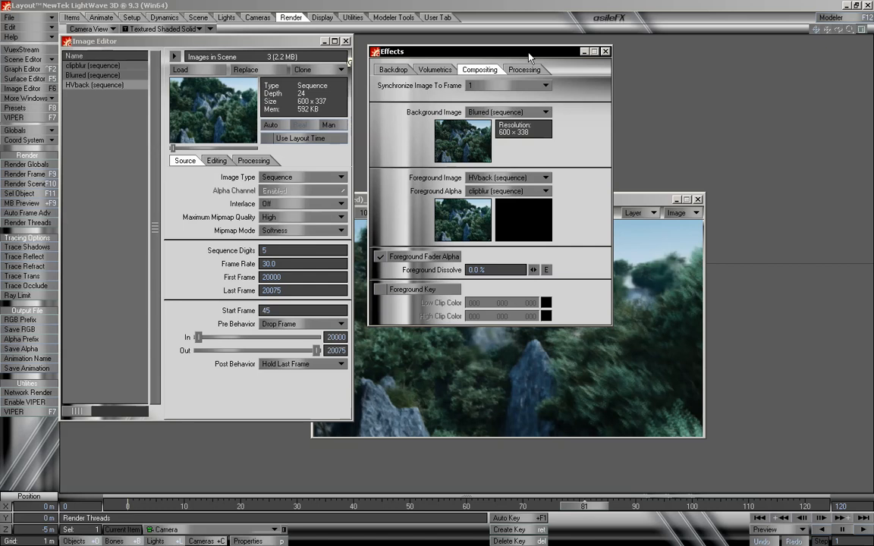
pyautogui.moveTo(530, 56); pyautogui.dragTo(433, 58)
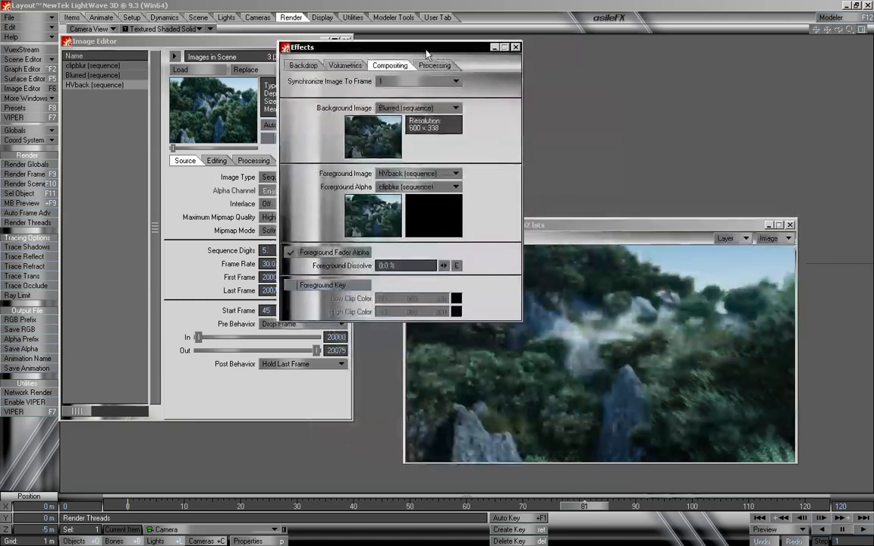
pyautogui.click(403, 111)
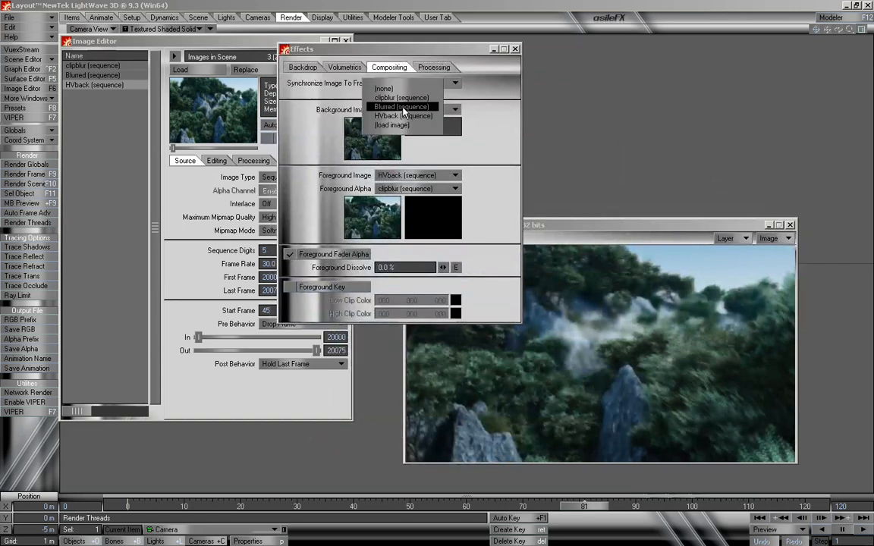
pyautogui.click(428, 120)
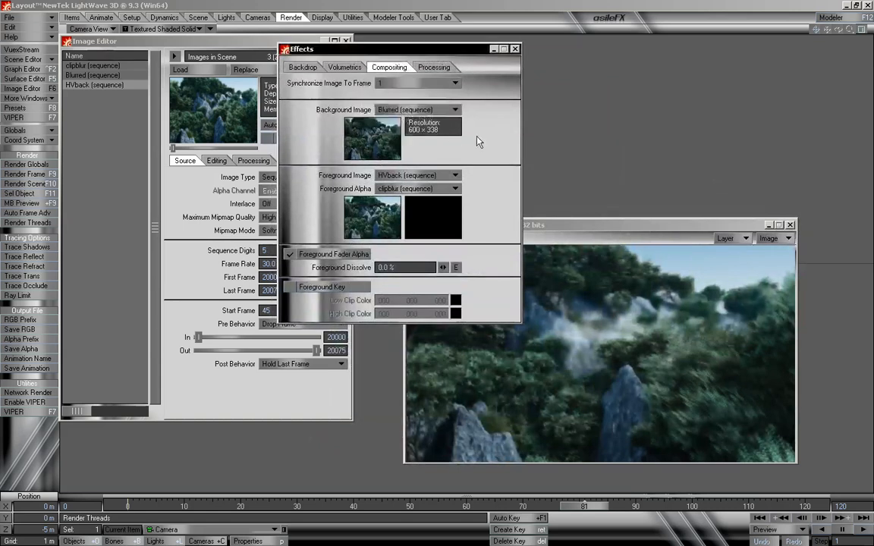
pyautogui.click(398, 111)
pyautogui.click(436, 118)
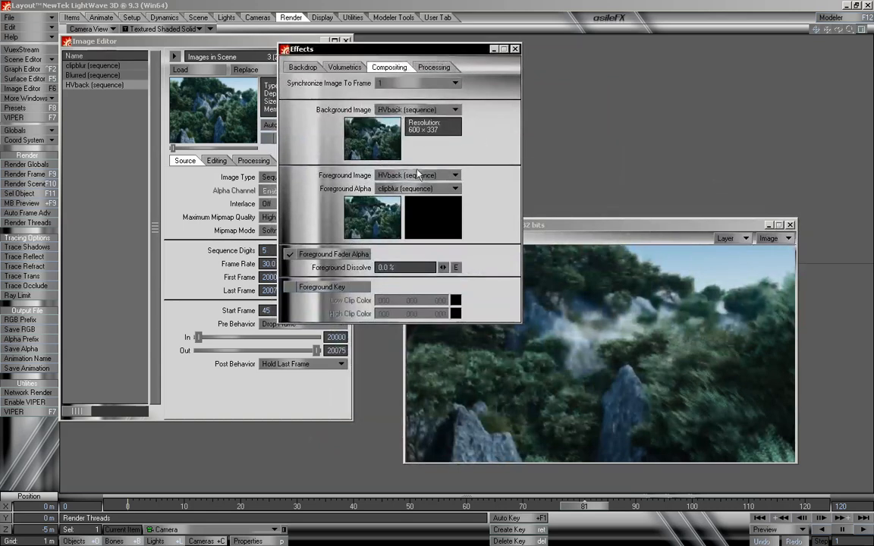
pyautogui.click(413, 175)
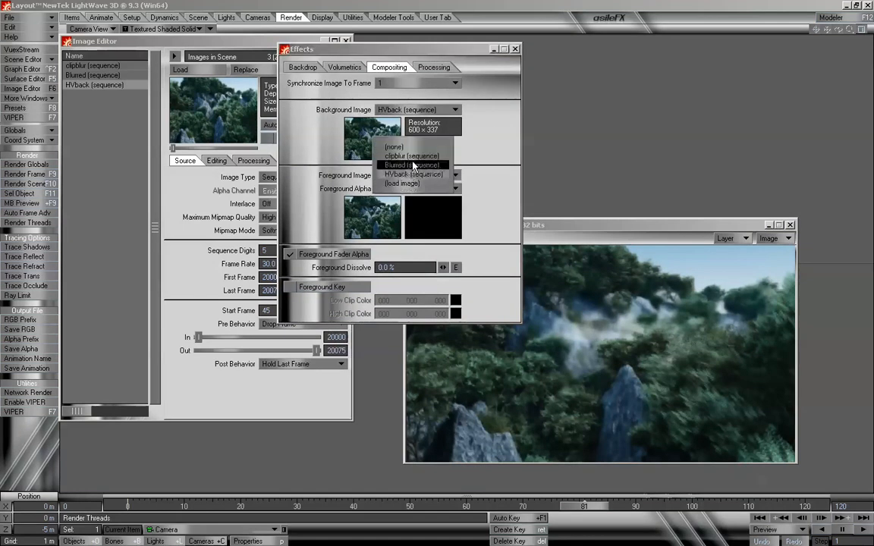
pyautogui.click(411, 165)
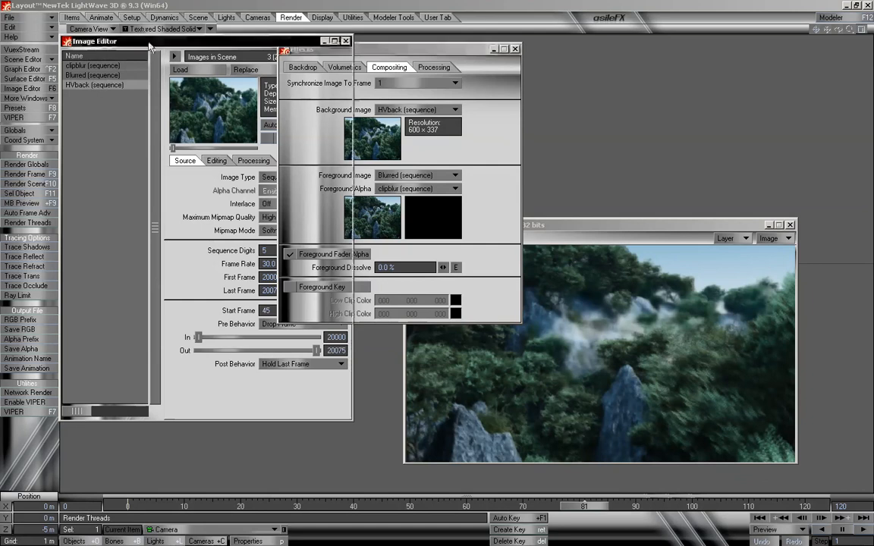
# Invert the clipblur sequence in the Image Editor.
pyautogui.click(96, 85)
pyautogui.click(85, 70)
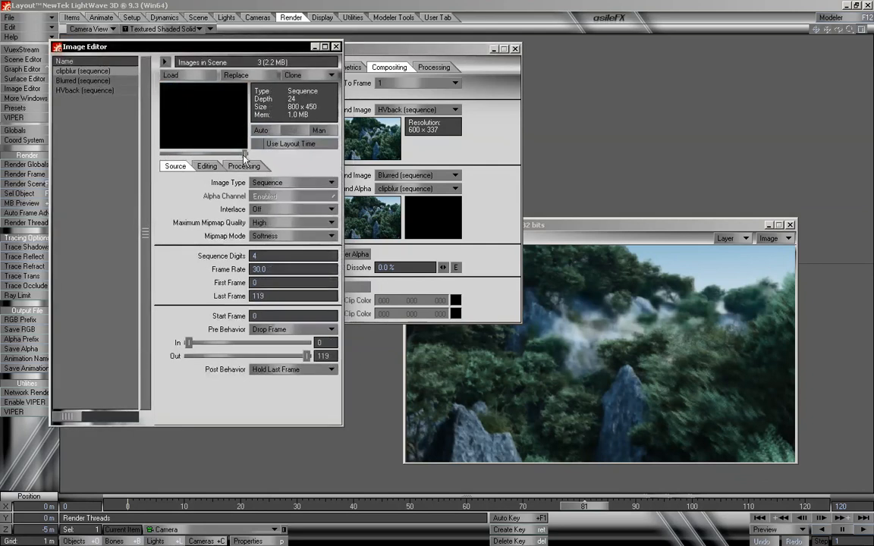
pyautogui.click(207, 166)
pyautogui.click(215, 251)
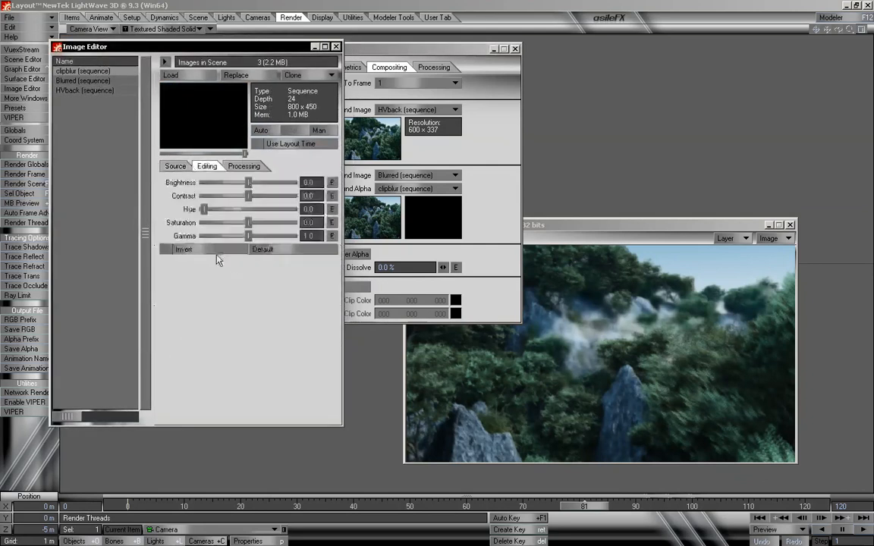
# Render frame 81 again to check the composite with the swapped layers and inverted alpha.
pyautogui.click(622, 232)
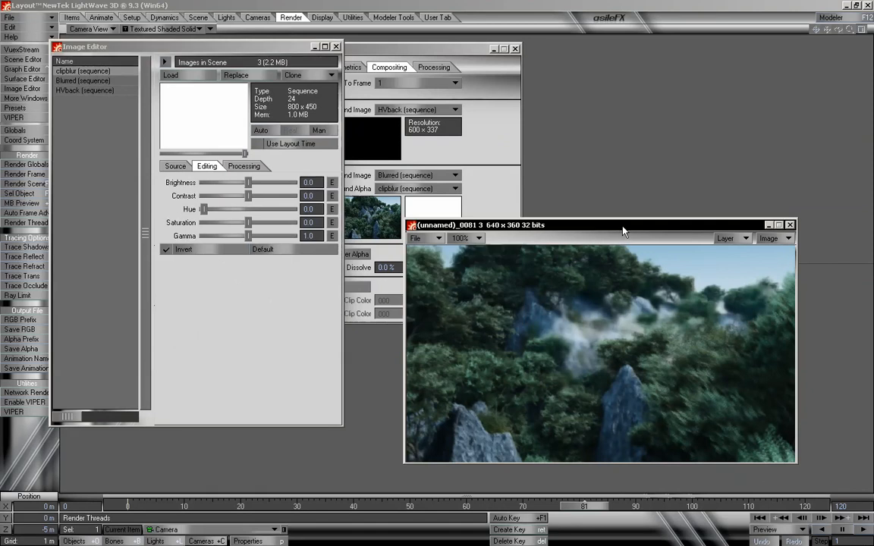
pyautogui.click(38, 177)
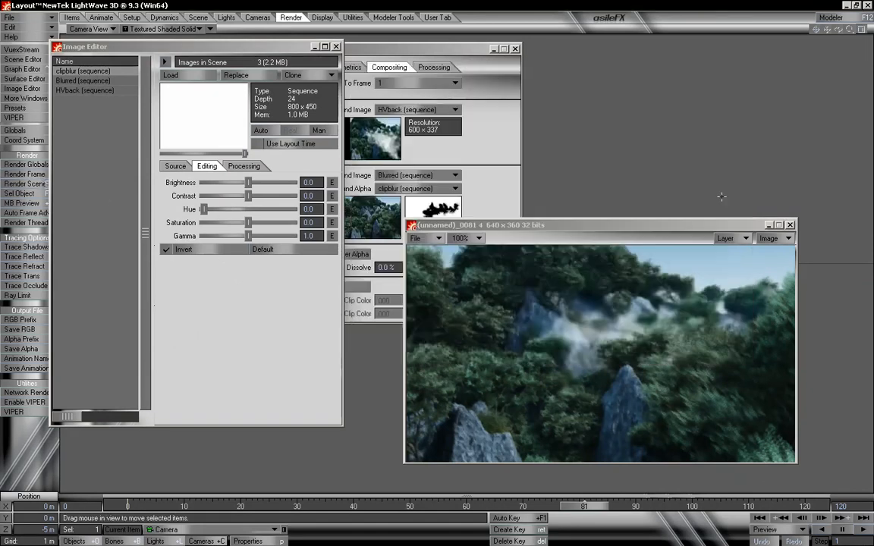
pyautogui.moveTo(546, 223); pyautogui.dragTo(497, 187)
# Render frames 113 and 89 to inspect the clouds and motion blur in the composite.
pyautogui.moveTo(578, 504); pyautogui.dragTo(765, 505)
pyautogui.click(34, 173)
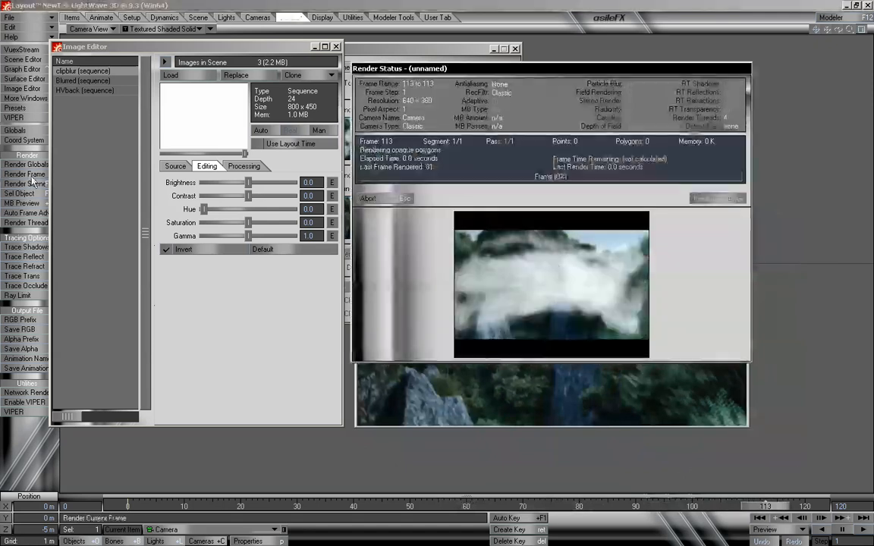
pyautogui.press('Return')
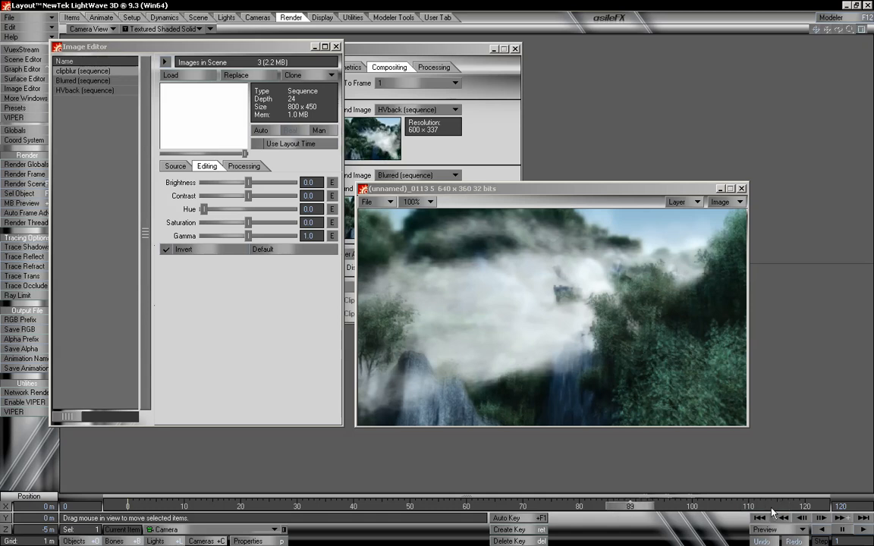
pyautogui.click(25, 173)
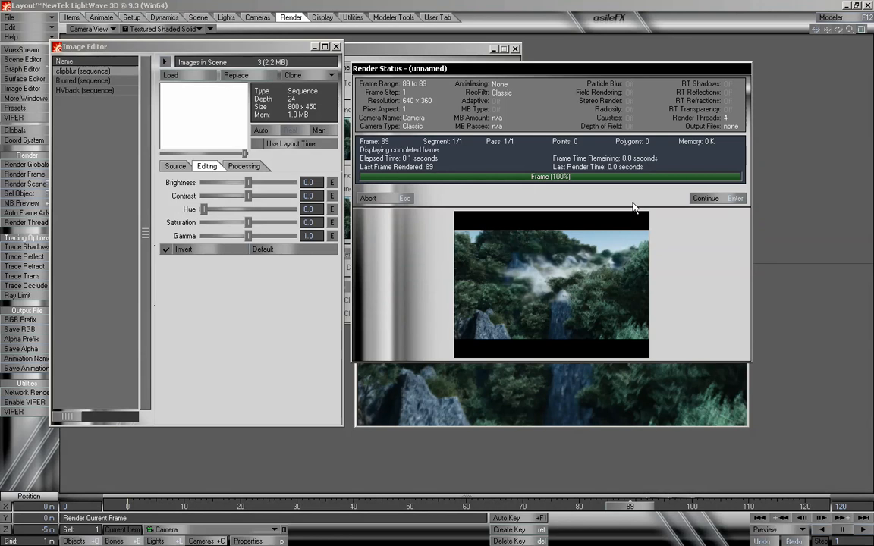
pyautogui.click(702, 198)
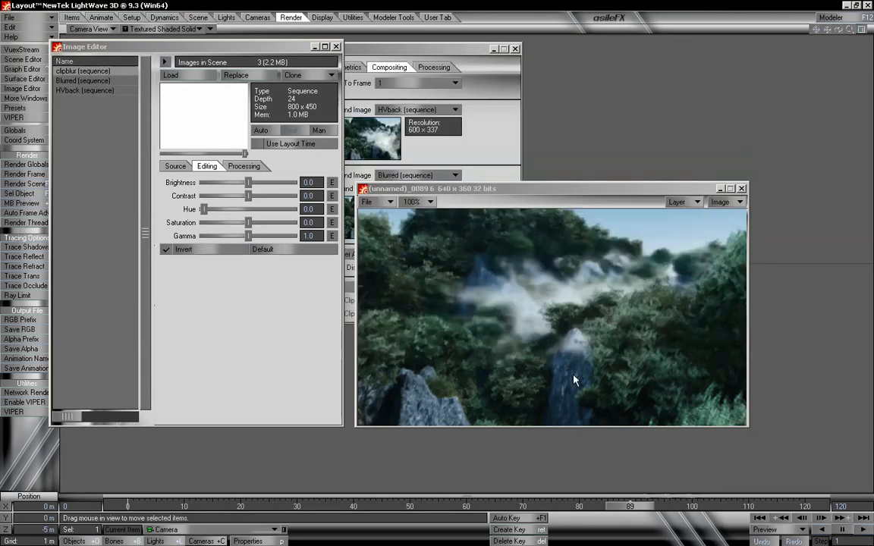
# Render frame 78 for inspection, then close the render viewer and bring the compositing effects settings into view.
pyautogui.moveTo(631, 505); pyautogui.dragTo(567, 505)
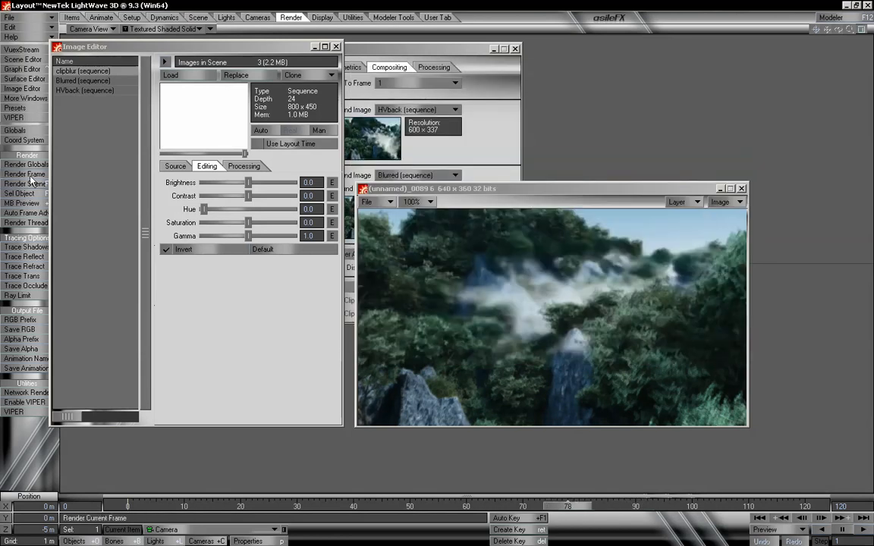
pyautogui.click(42, 175)
pyautogui.click(702, 199)
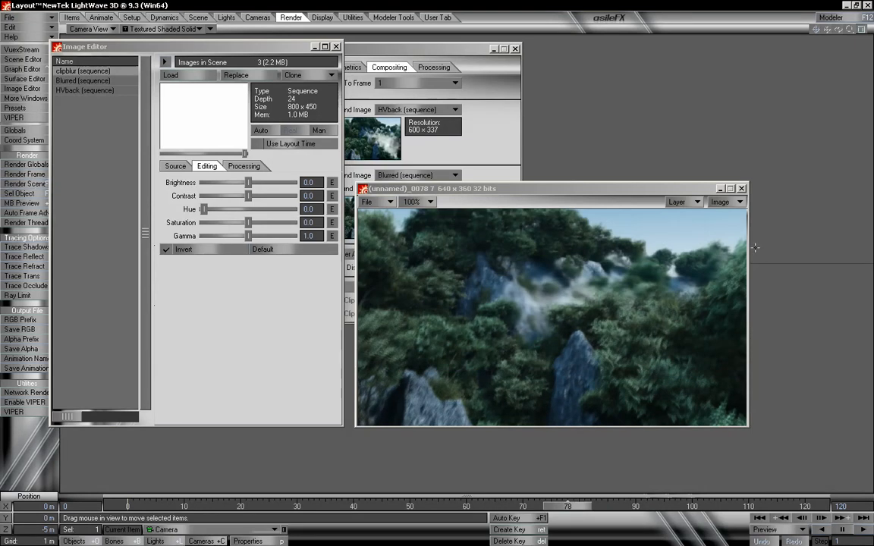
pyautogui.click(741, 188)
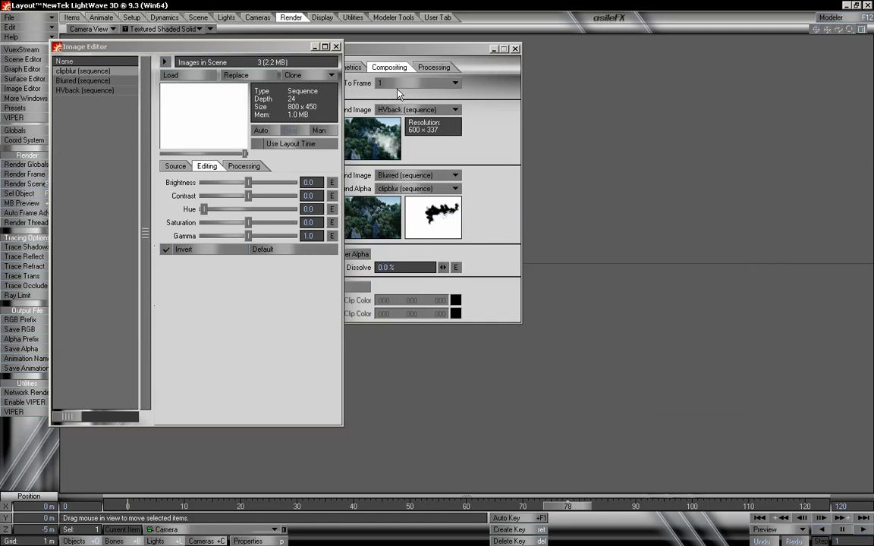
pyautogui.moveTo(417, 59); pyautogui.dragTo(499, 70)
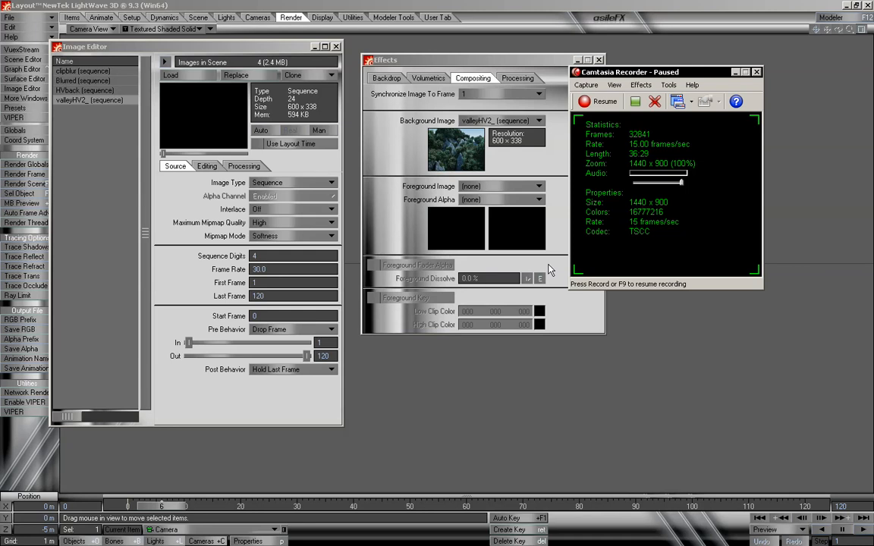
# Close the Image Editor and the Effects window to clear the camera view.
pyautogui.press('F9')
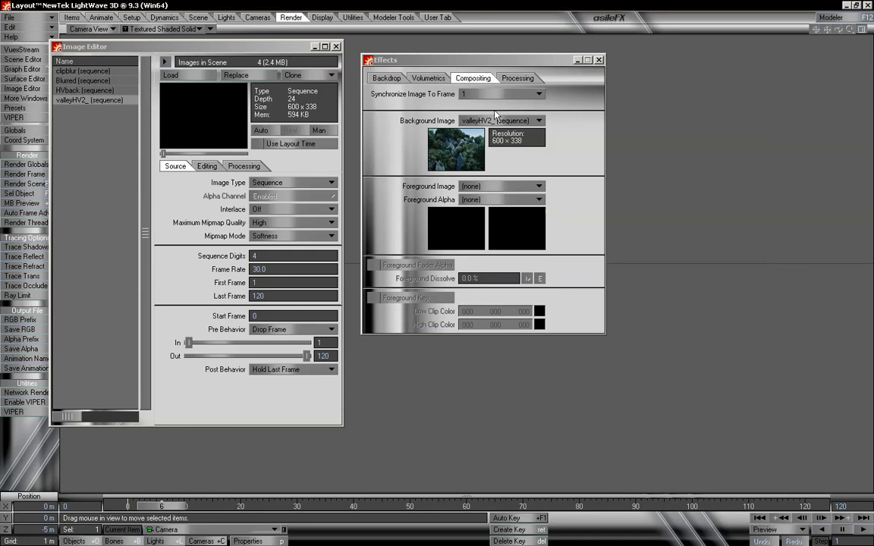
pyautogui.click(336, 46)
pyautogui.click(599, 60)
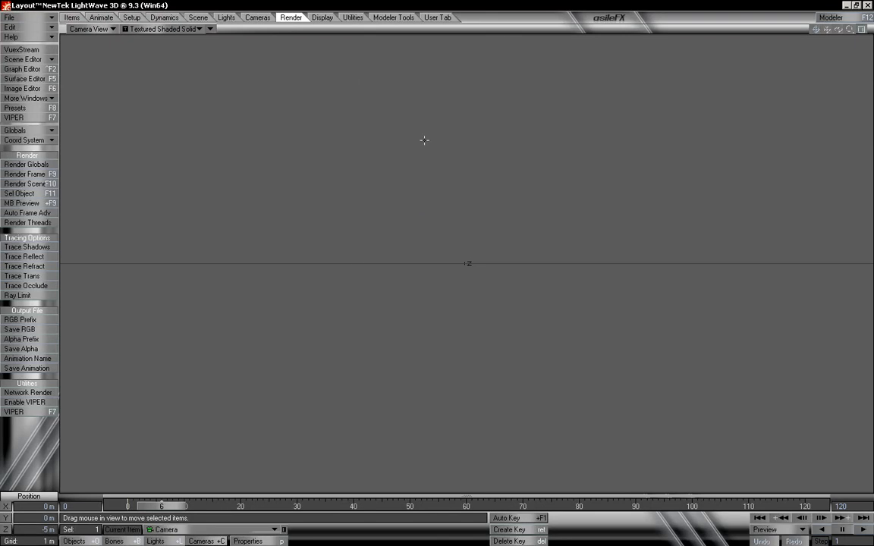
# Set the Camera View Background to Background Image in the display preferences and close the preferences.
pyautogui.press('d')
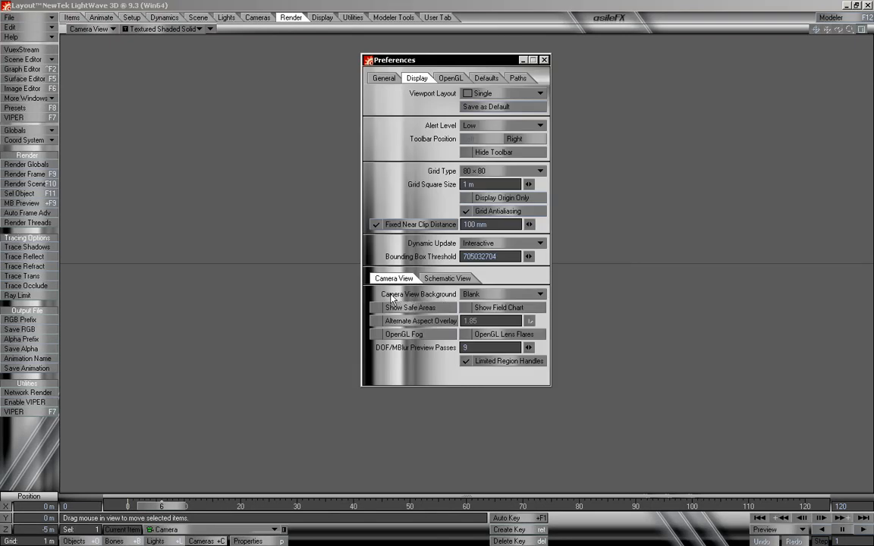
pyautogui.click(493, 294)
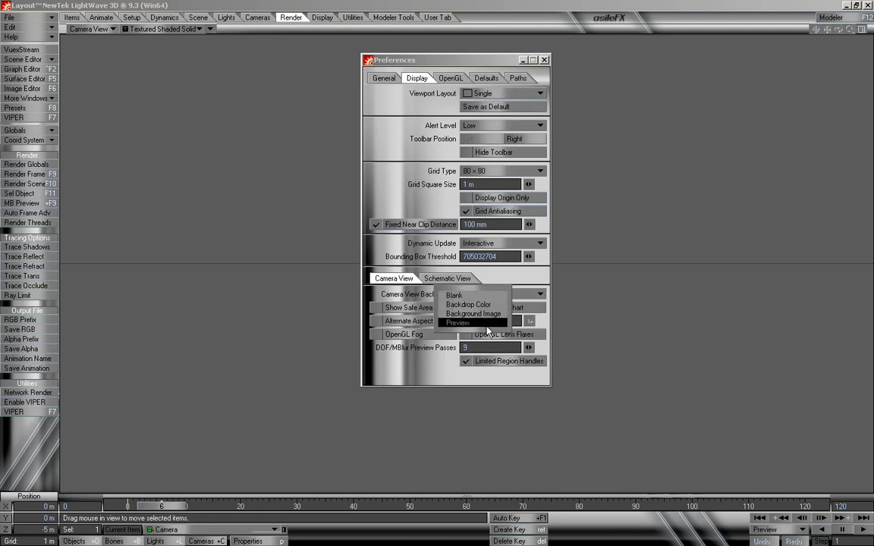
pyautogui.click(478, 313)
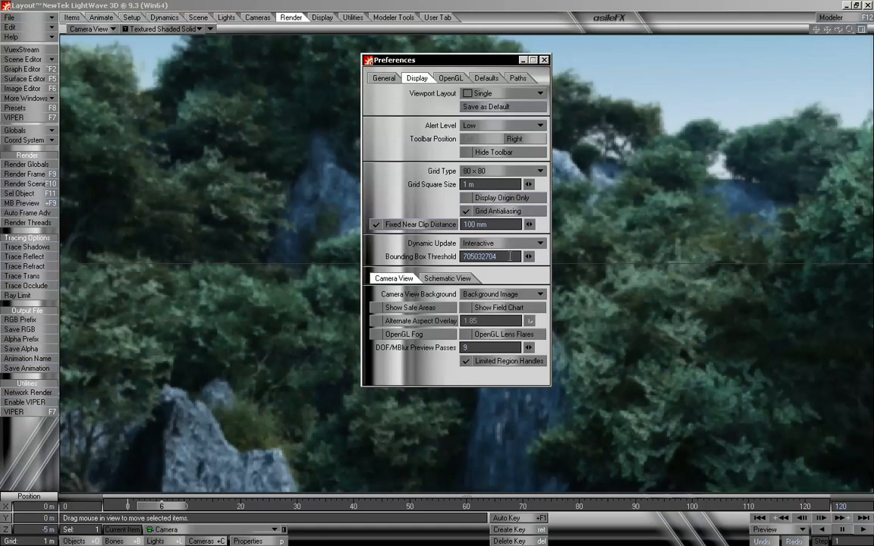
pyautogui.click(544, 60)
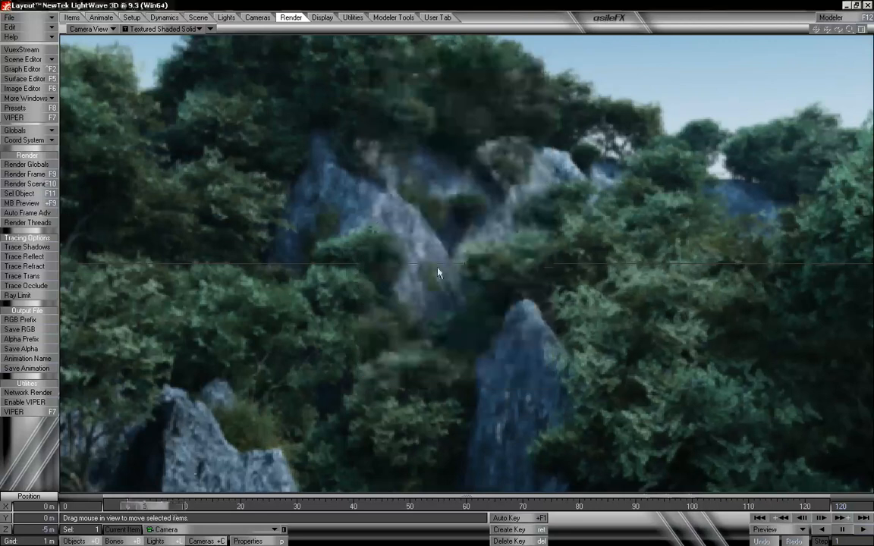